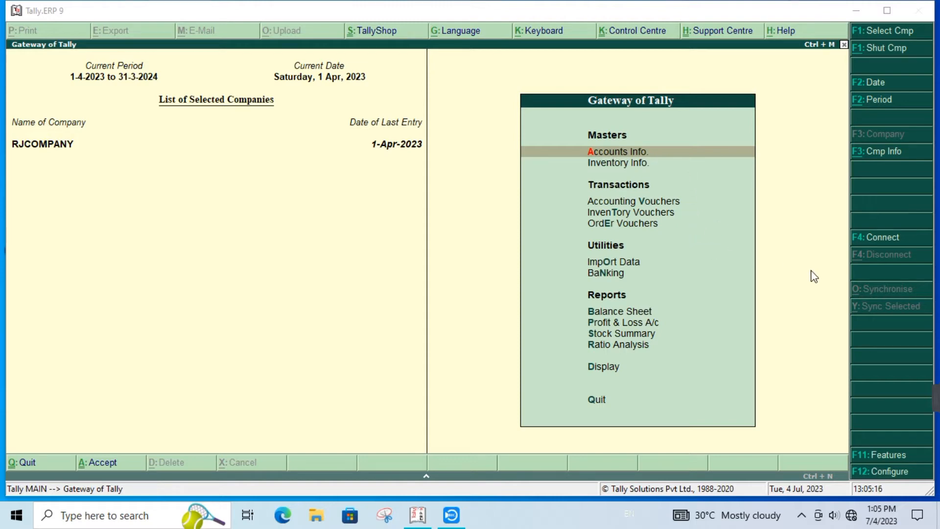
Enable Goods and Services Tax (GST) in the company's Statutory & Taxation features and open its GST details for alteration.
key("F11")
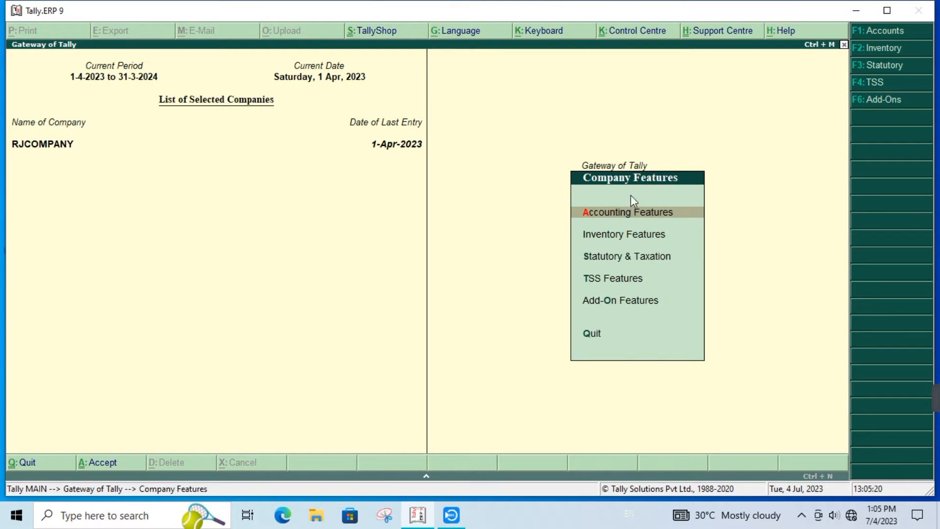
key("Down")
key("Down")
key("Return")
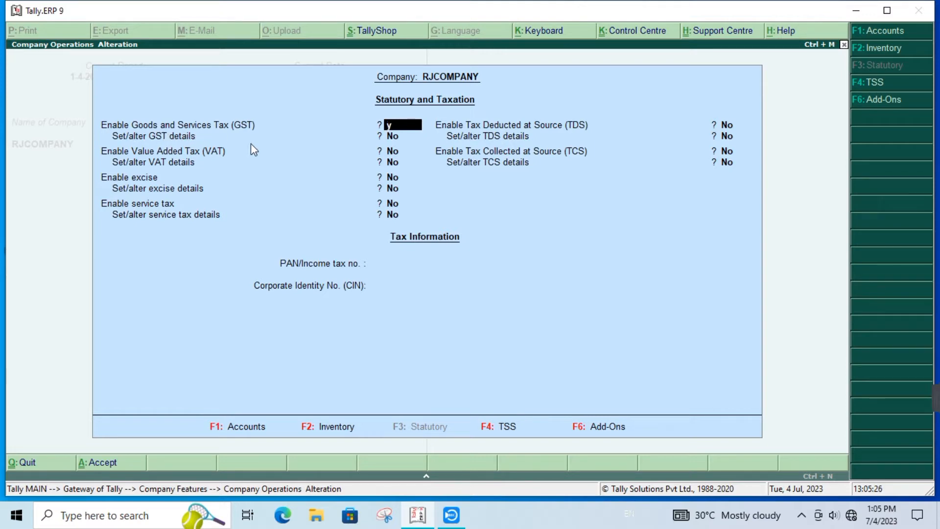
key("y")
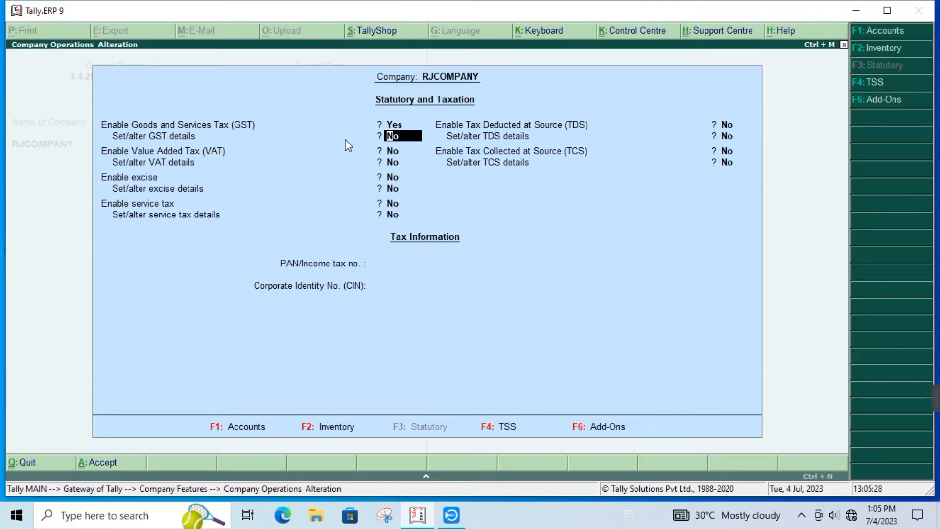
key("y")
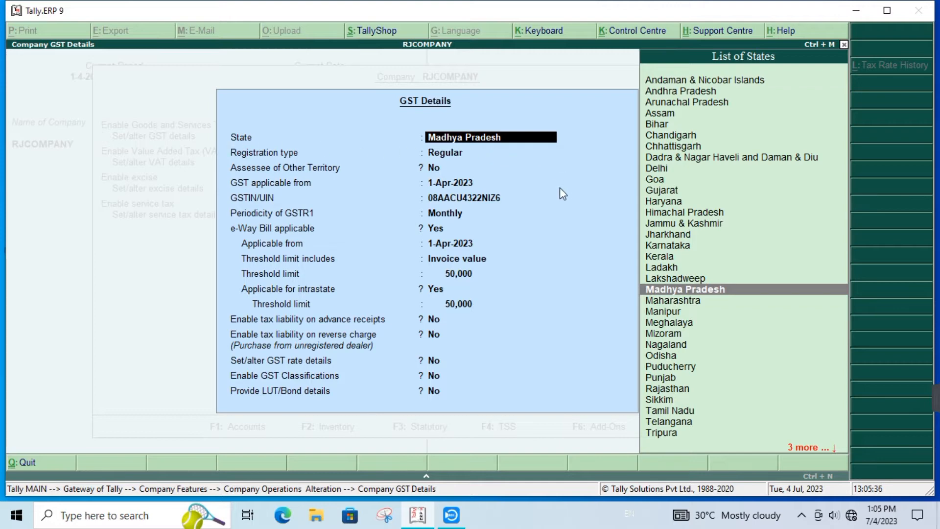
Accept Madhya Pradesh, Regular registration, 1-Apr-2023 as GST start date, the existing GSTIN and Monthly GSTR1 periodicity in the GST details.
key("Return")
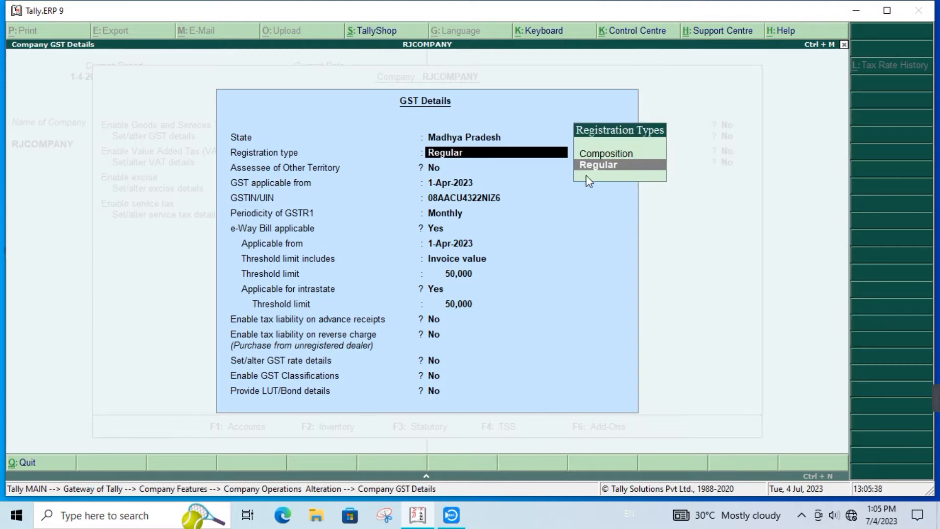
key("Return")
key("Return")
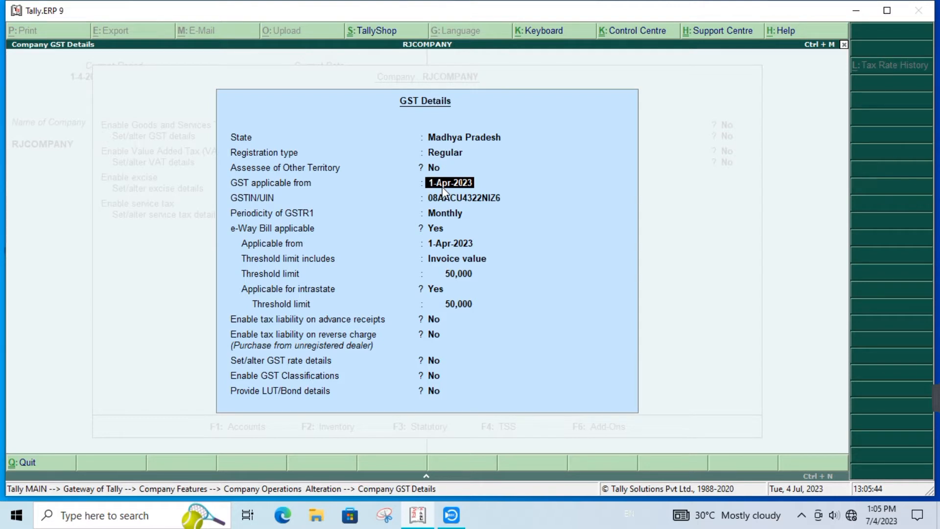
key("Return")
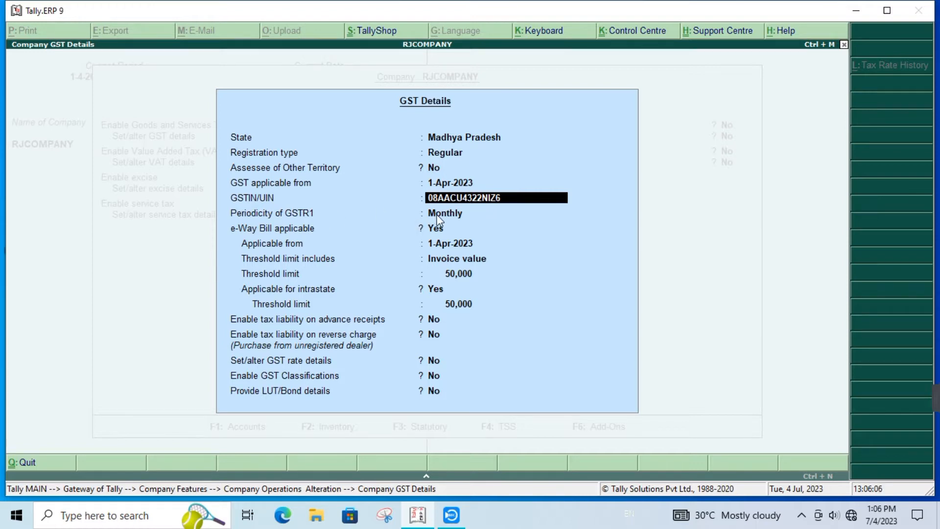
key("Return")
key("Return")
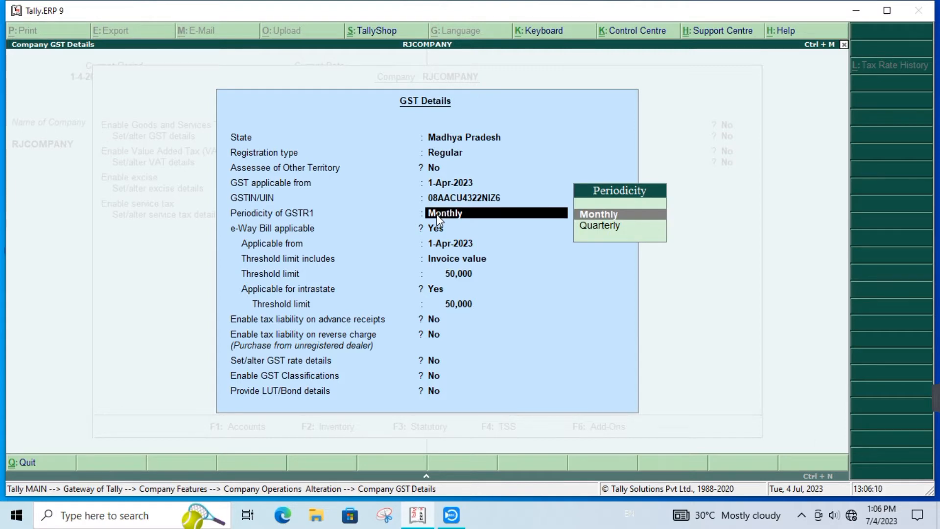
key("Return")
Keep e-Way Bill applicable from 1-Apr-2023 on Invoice value, with 50,000 threshold limits including for intrastate.
key("Return")
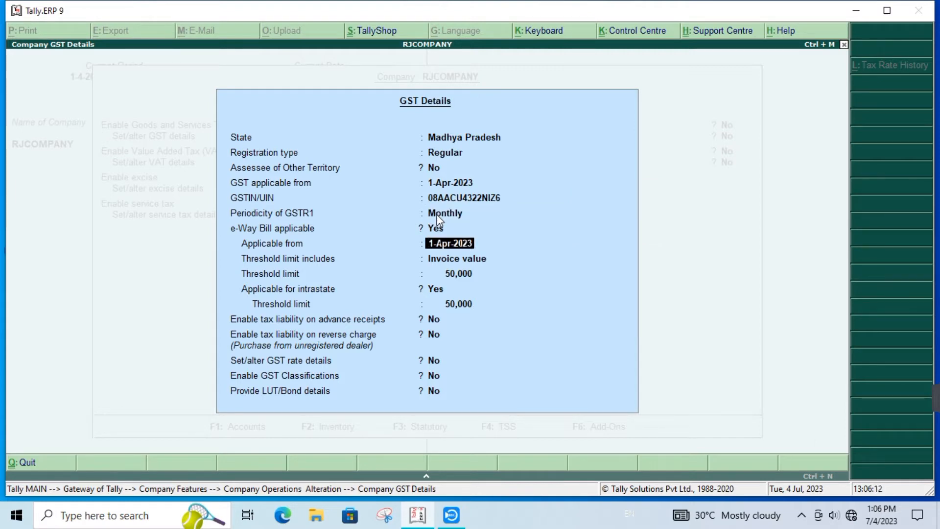
key("Return")
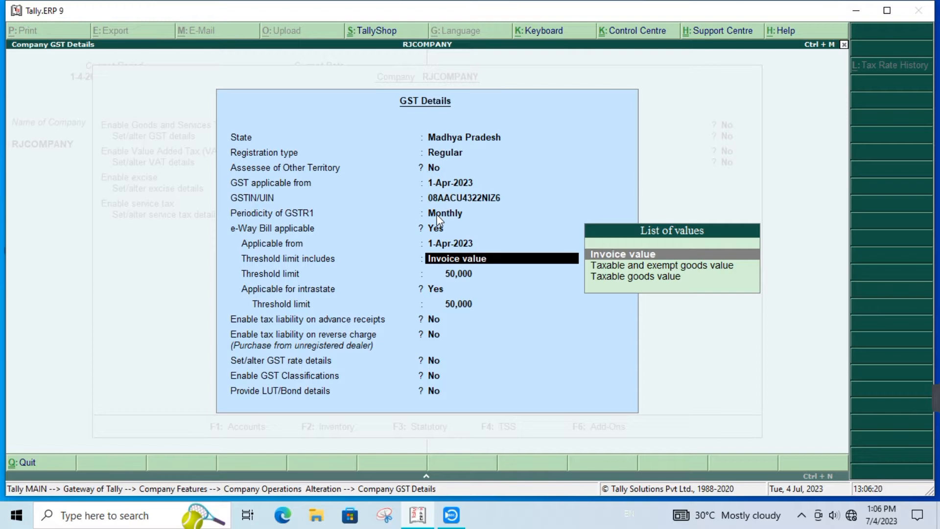
key("Down")
key("Down")
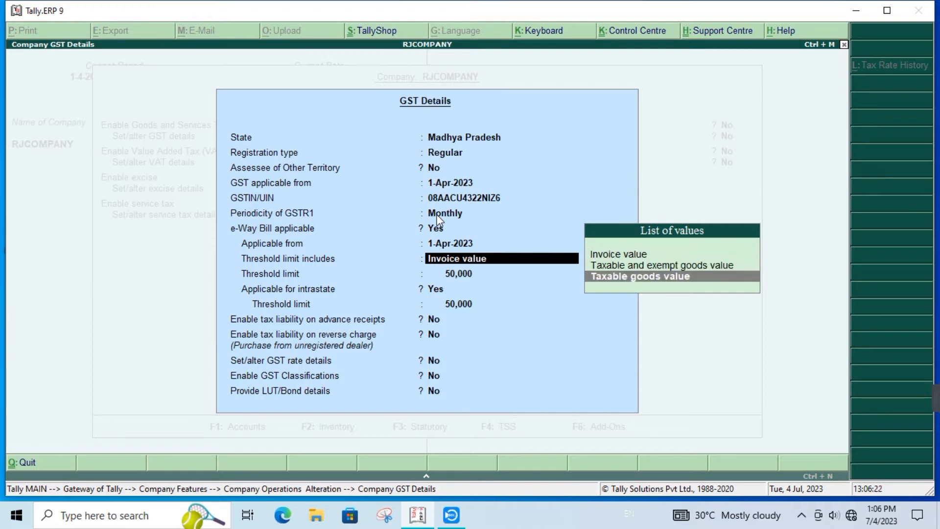
key("Down")
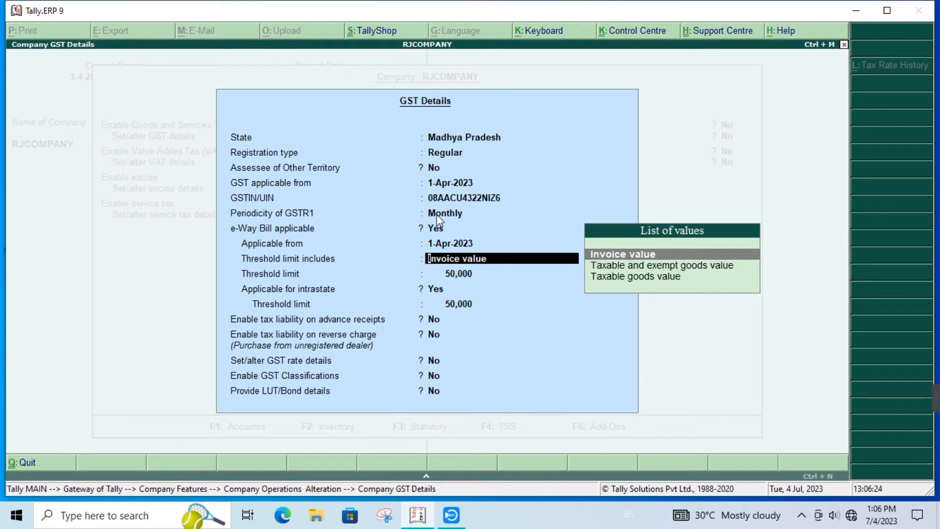
key("Return")
key("Return")
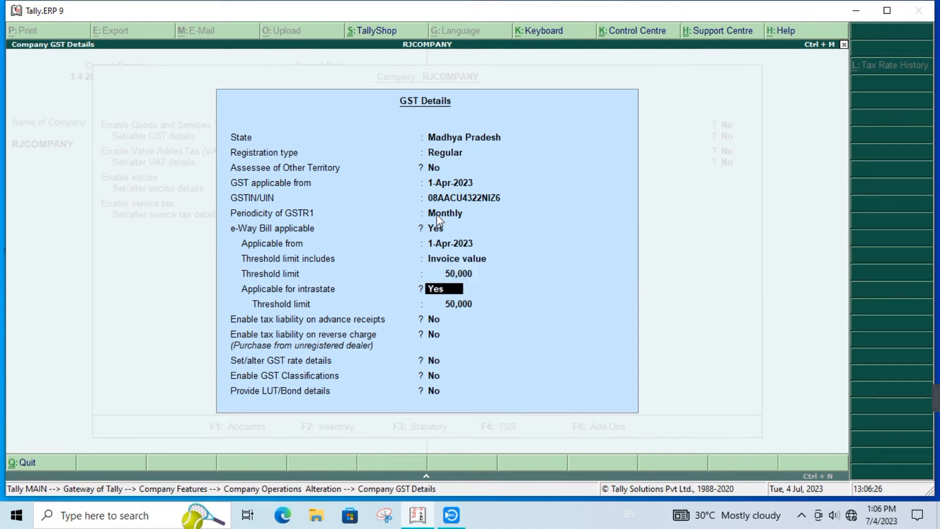
key("Return")
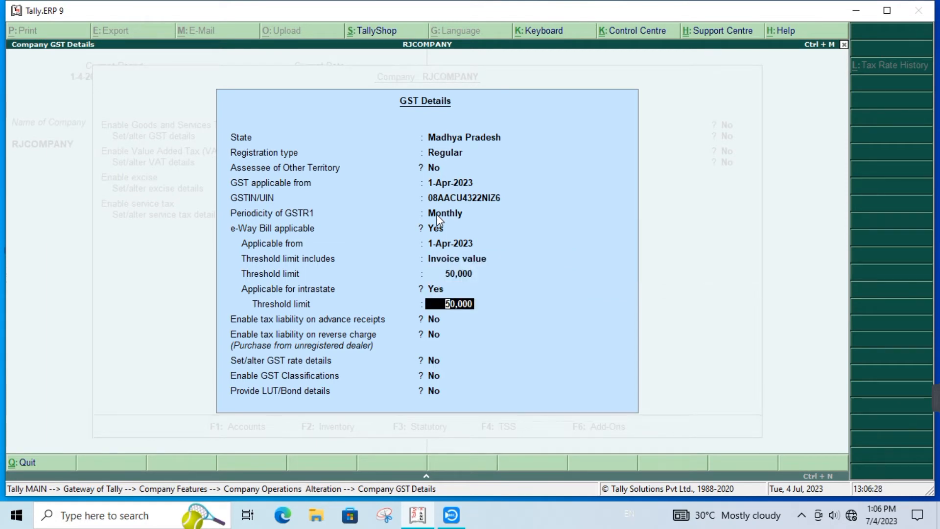
key("Return")
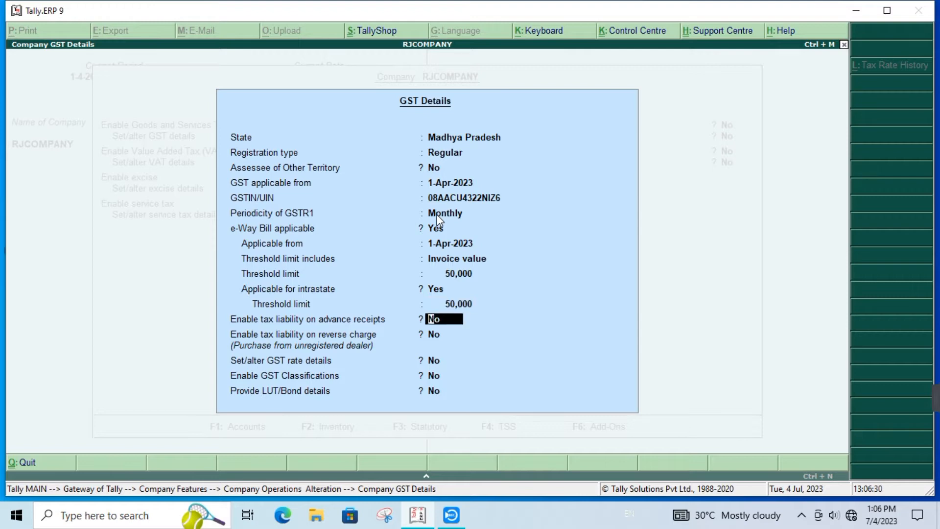
Set the GST rate details to Taxable with 1% integrated tax and 0% cess, leave the remaining options at No, and accept the GST details.
key("Return")
key("Return")
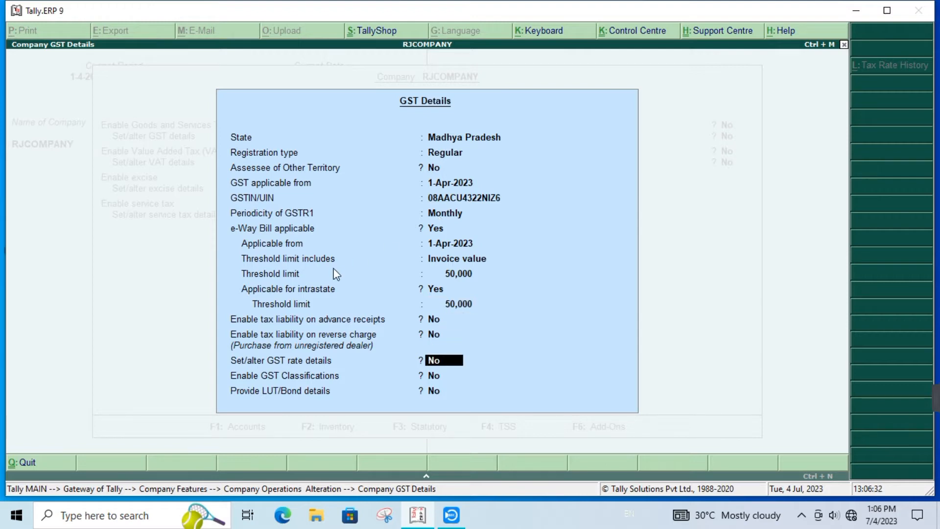
type("y")
key("Return")
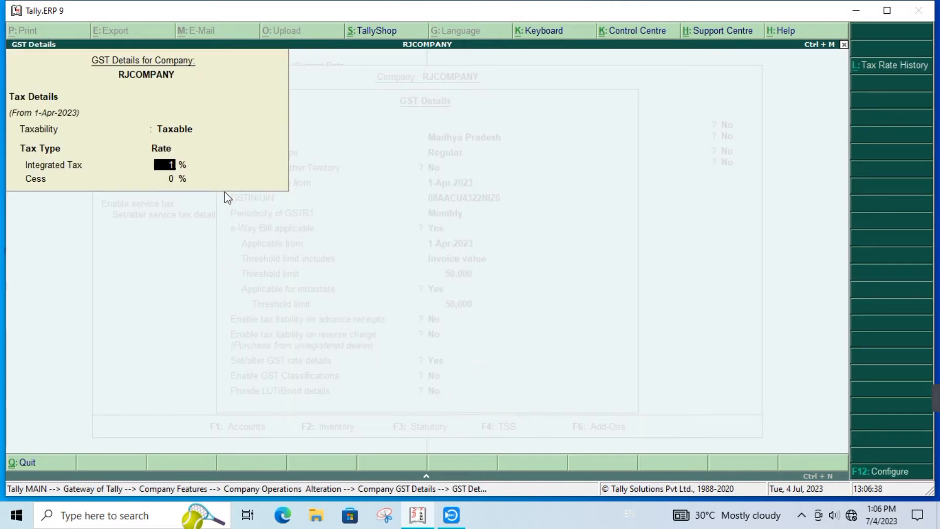
key("Return")
key("Return")
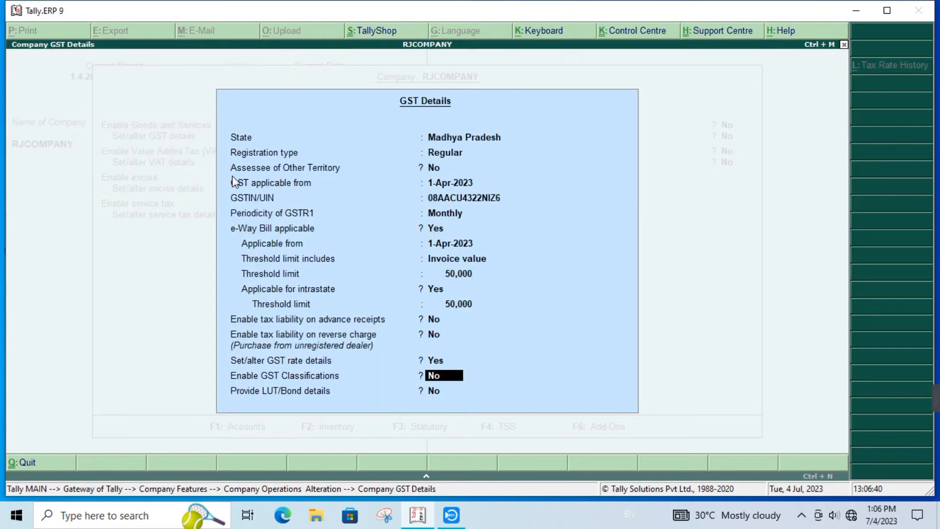
key("Return")
key("Return")
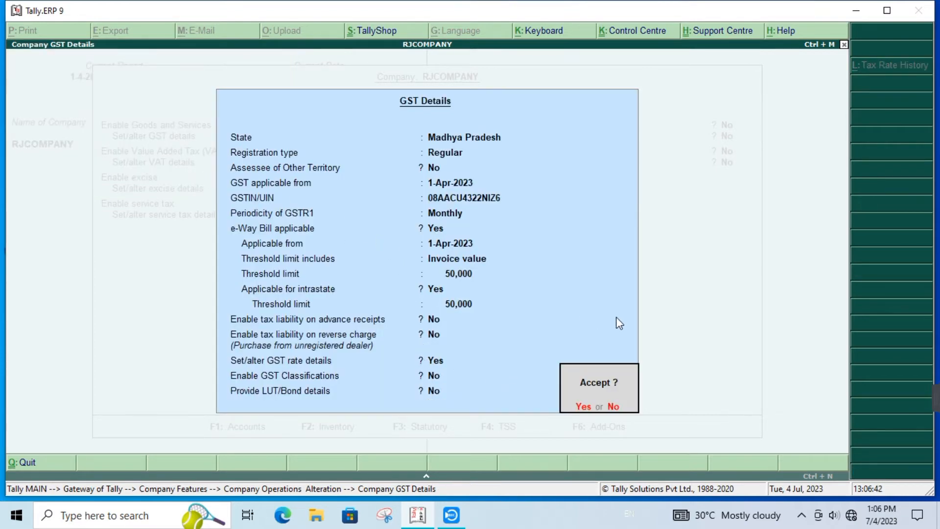
key("y")
Leave the other taxes disabled and the PAN and CIN blank, save the Statutory and Taxation features, and return to the Gateway of Tally.
key("Return")
key("Return")
key("Return")
key("Return")
key("Return")
key("Return")
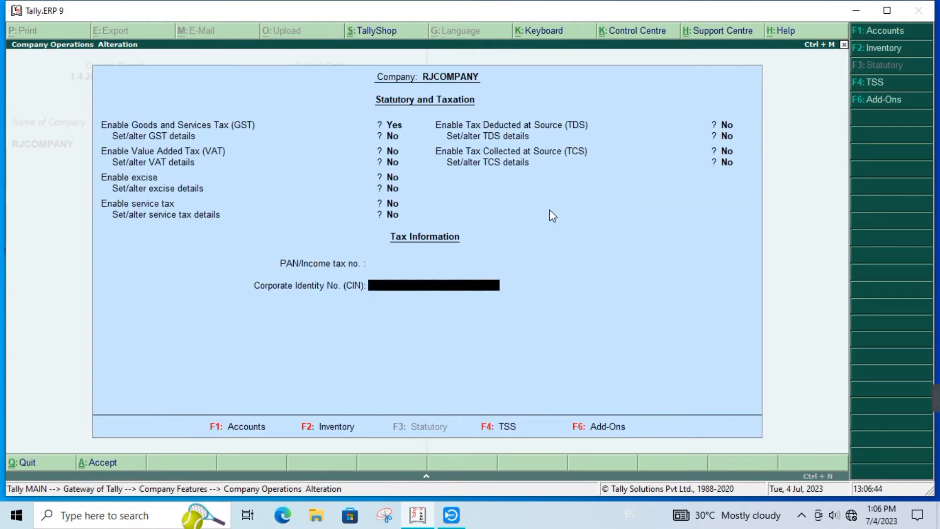
key("y")
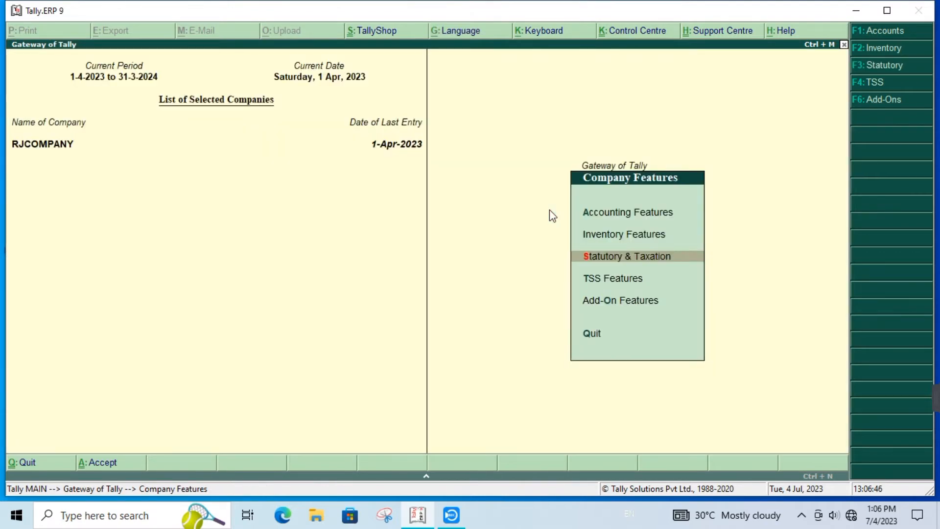
key("Escape")
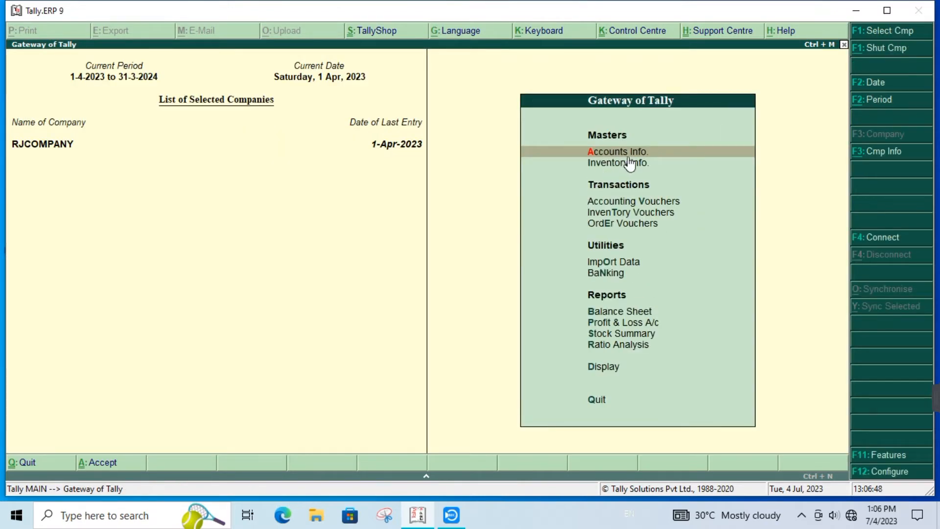
Start a new single ledger, enter the supplier's name, and place it under Sundry Creditors.
key("Return")
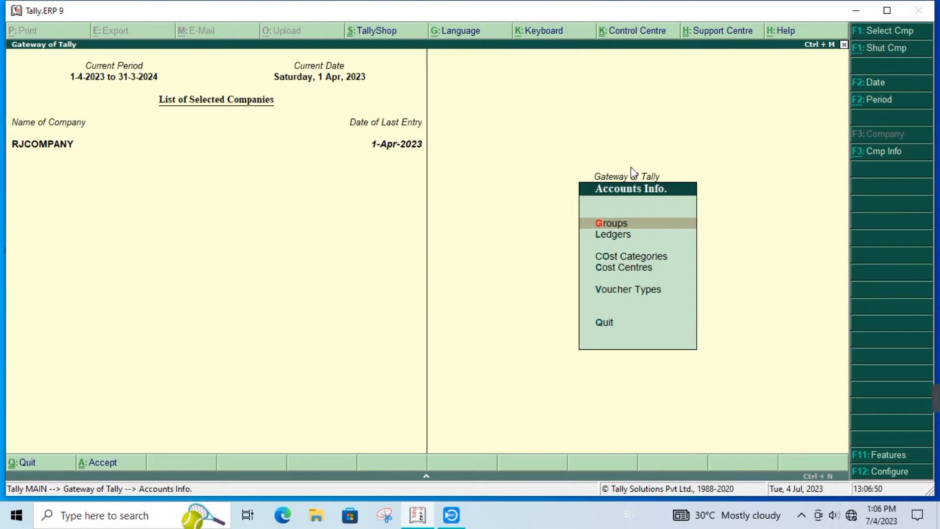
left_click(645, 234)
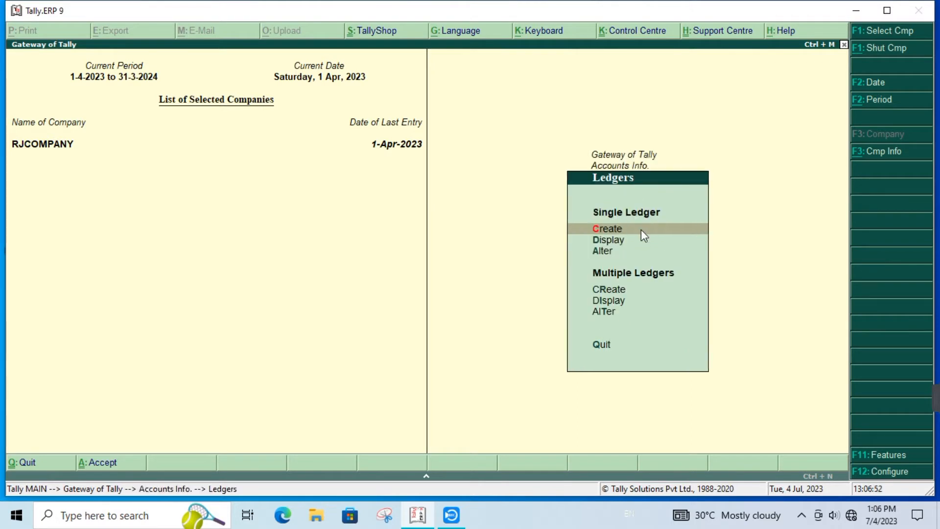
left_click(643, 230)
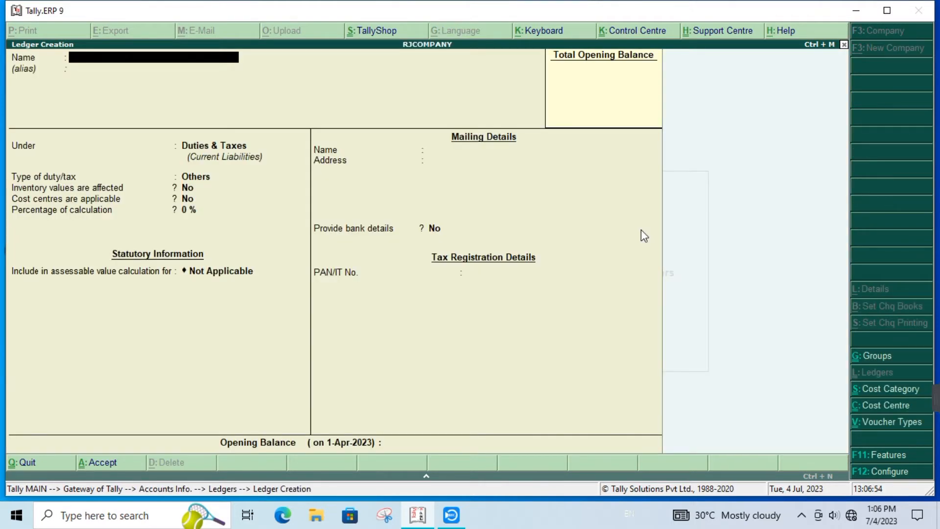
type("Ramala")
key("Return")
key("Return")
type("Sund")
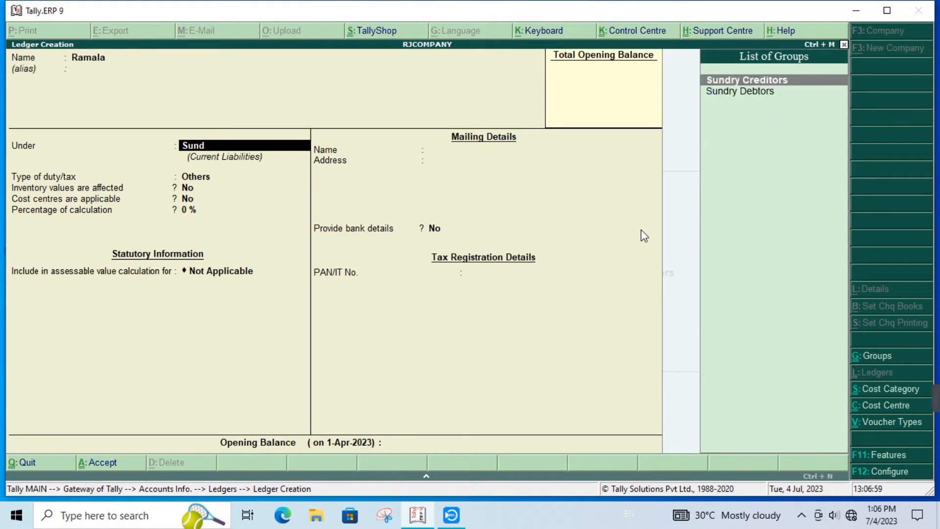
key("Return")
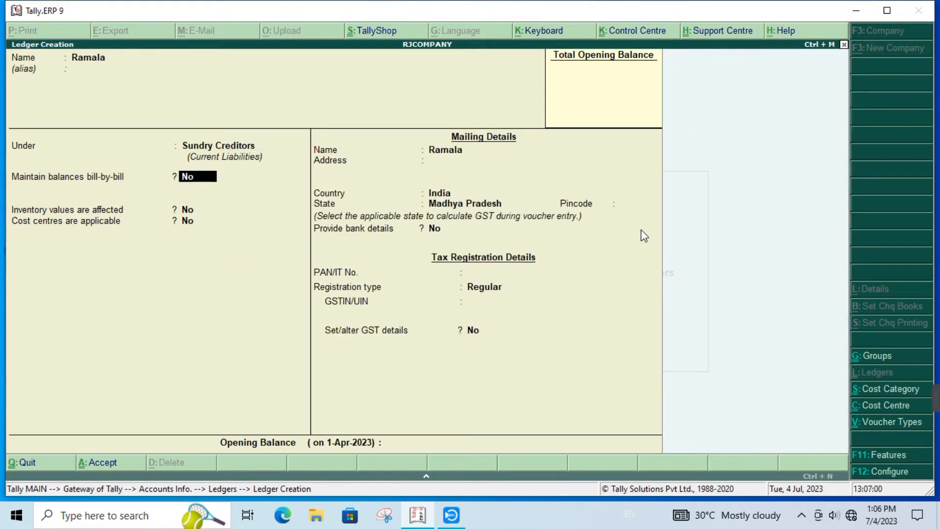
Keep the ledger's balance options at No and fill its mailing details with India, Madhya Pradesh and the pincode, leaving the address blank.
key("Return")
key("Return")
key("Return")
key("Return")
key("Return")
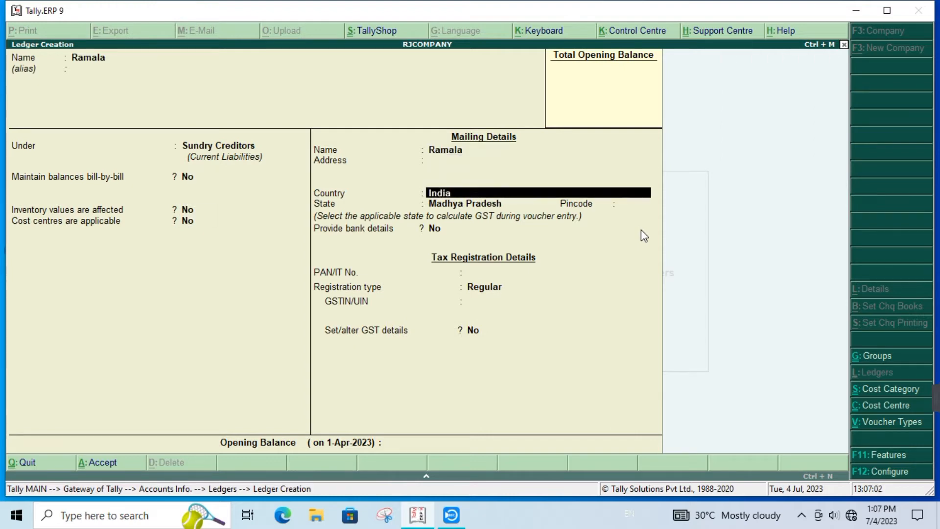
key("Return")
key("Return")
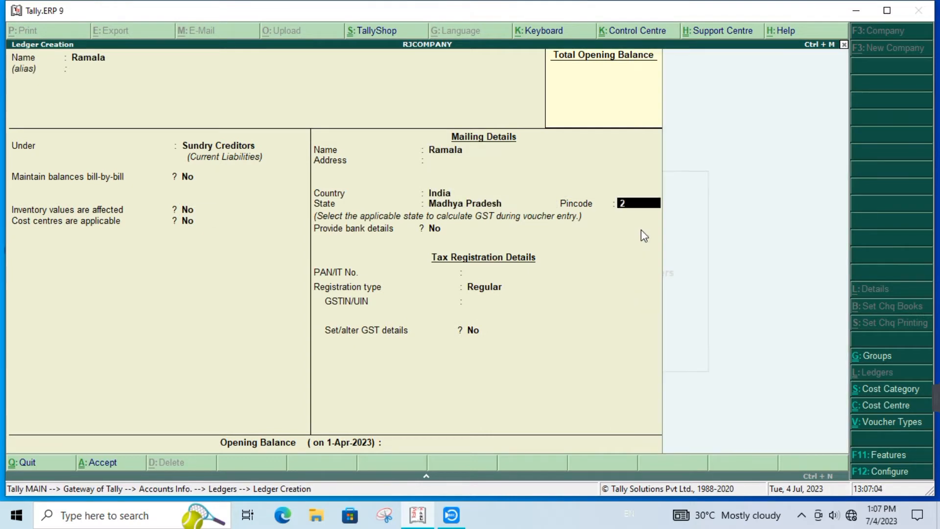
key("Return")
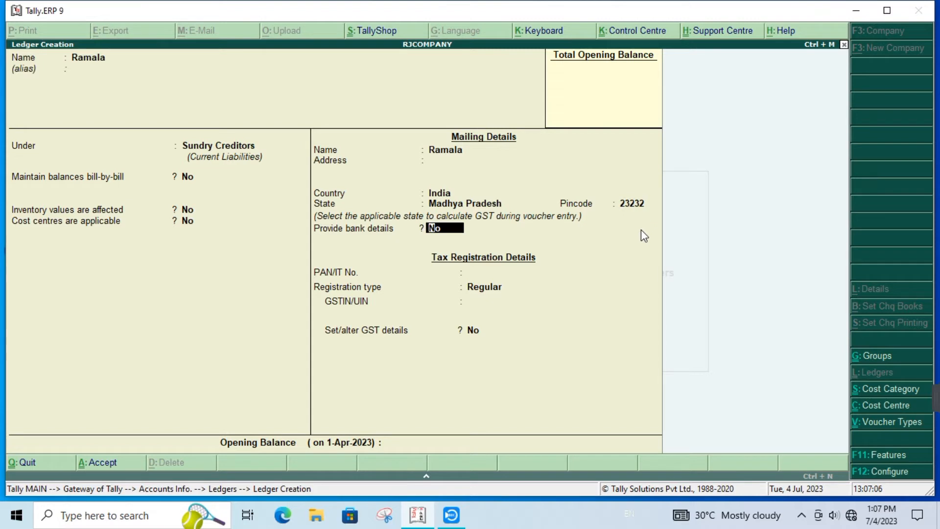
Leave bank details, PAN and GSTIN unspecified, keep the registration type Regular, and save the supplier ledger.
key("Return")
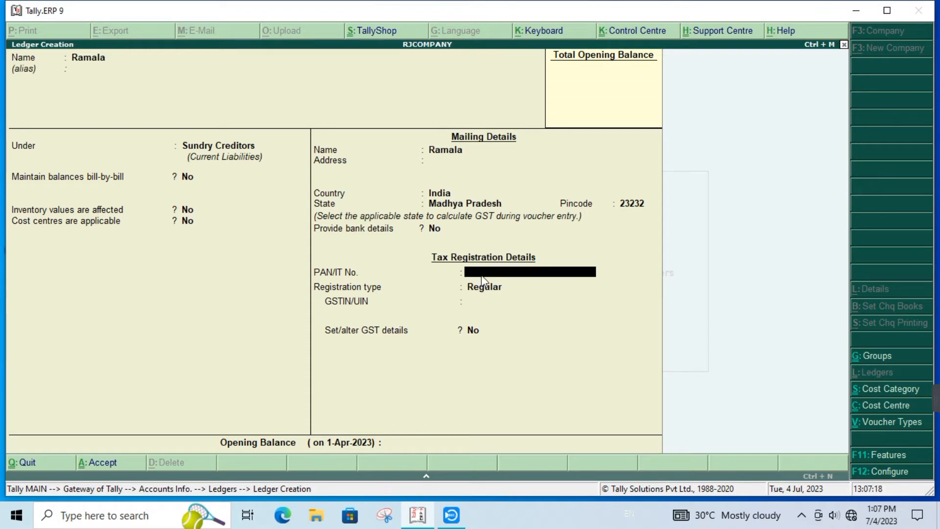
key("Return")
key("Return")
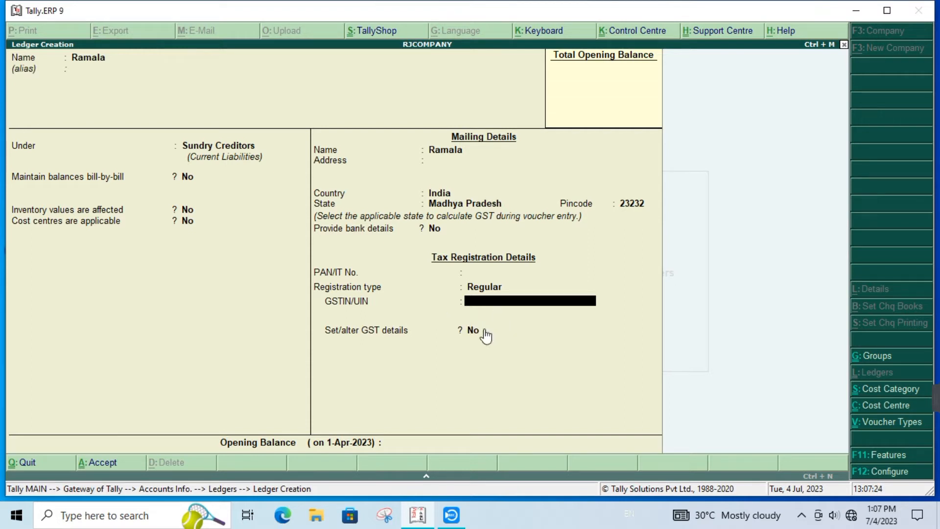
key("Return")
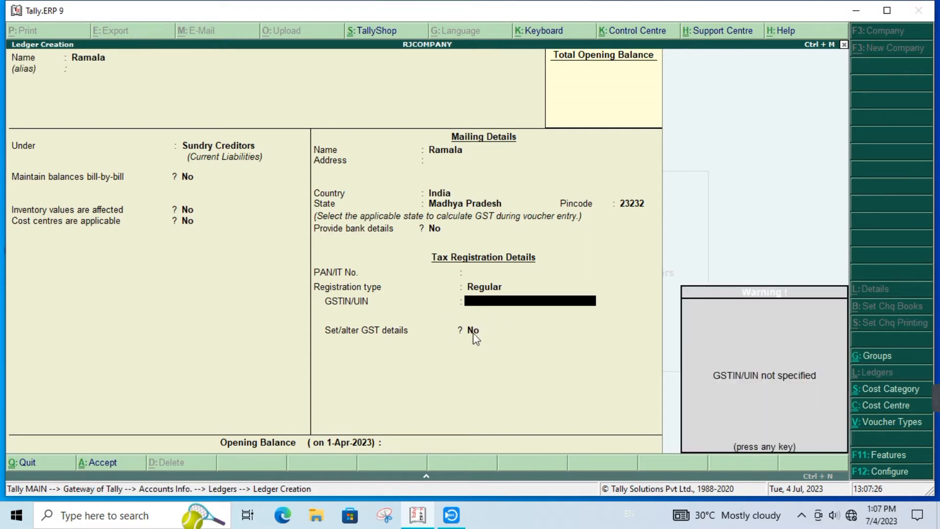
key("Return")
key("Return")
key("Return")
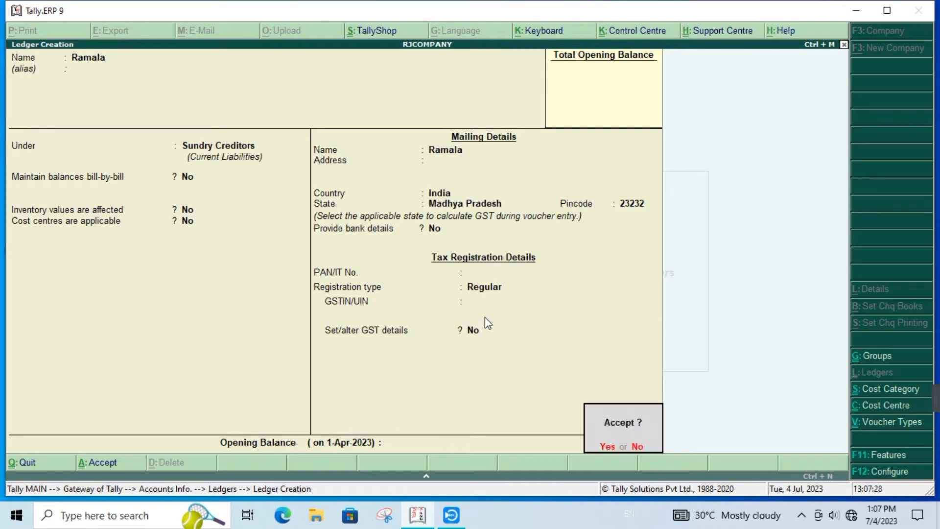
key("Return")
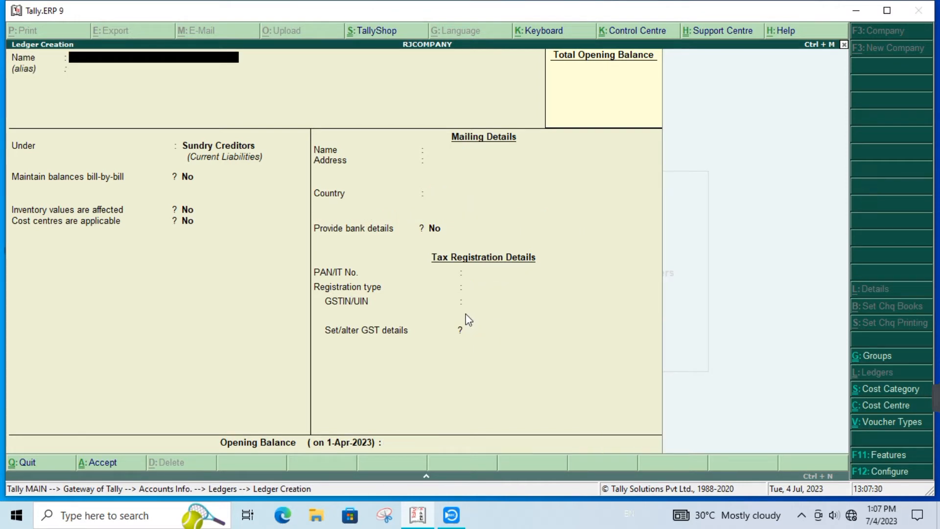
Name the new ledger Purchase%% without an alias and place it under Purchase Accounts.
type("Purchase")
key("Return")
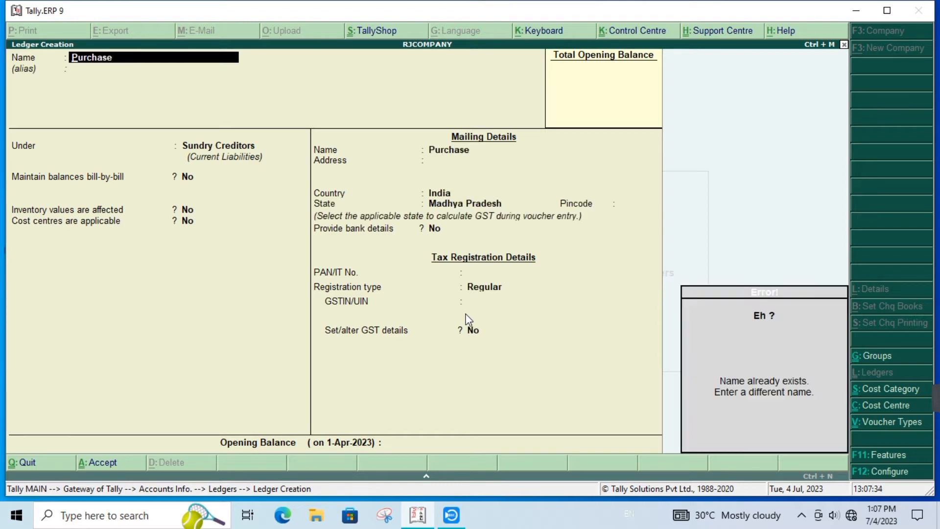
type("Purchase")
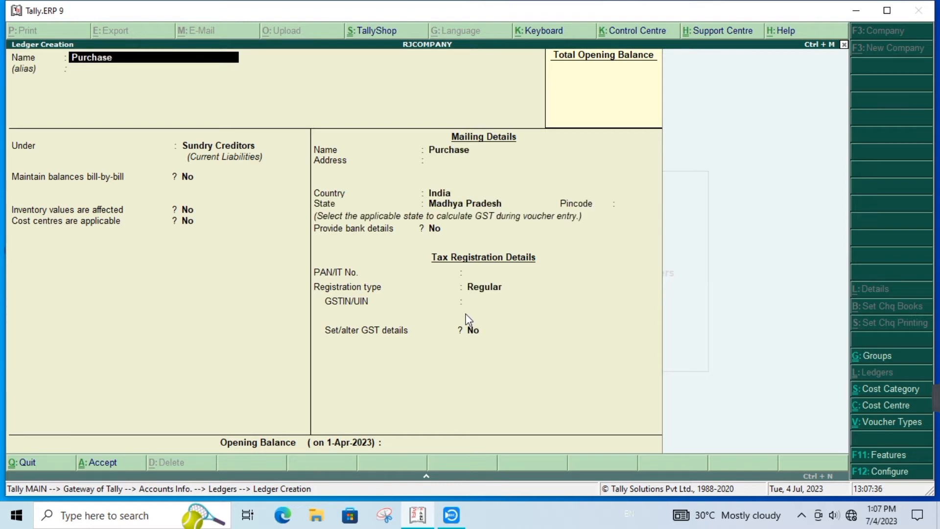
type("%%")
key("Return")
key("Return")
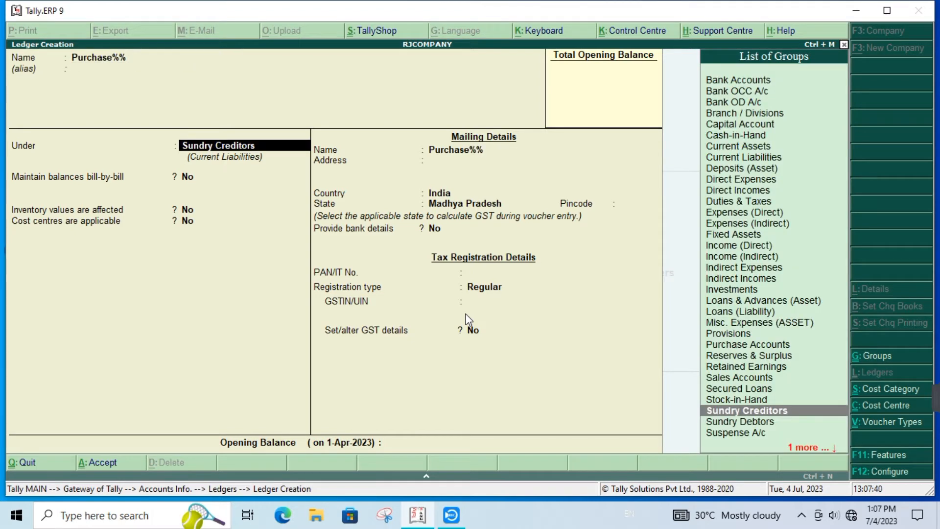
type("Pur")
key("Return")
Keep inventory values and cost centres at Yes, the type of ledger Not Applicable, and GST Applicable.
key("Return")
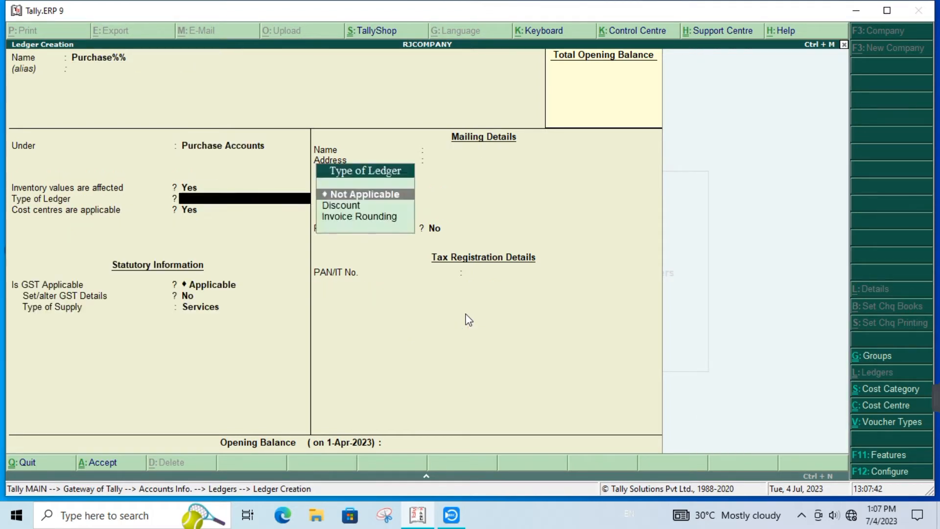
key("Return")
key("Return")
key("Return")
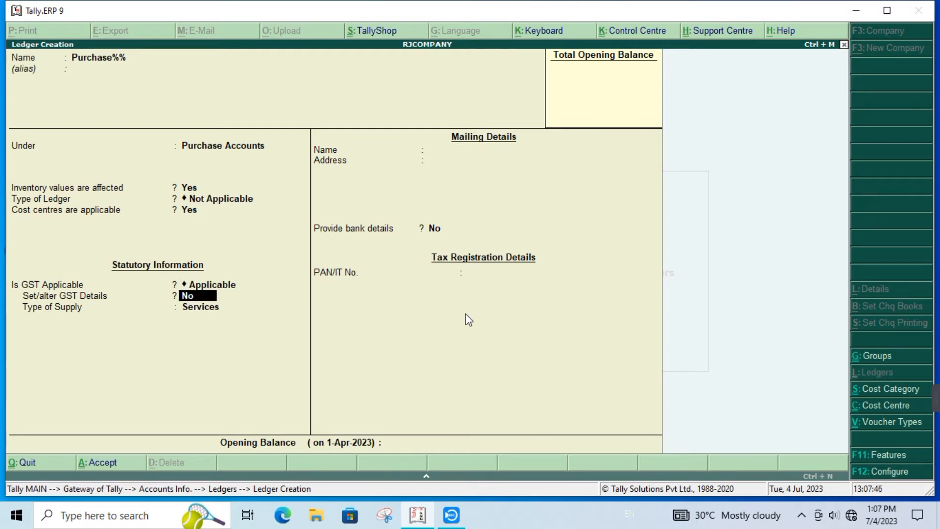
Enable the purchase ledger's GST details and set the nature of transaction to Purchase Taxable.
type("y")
key("Return")
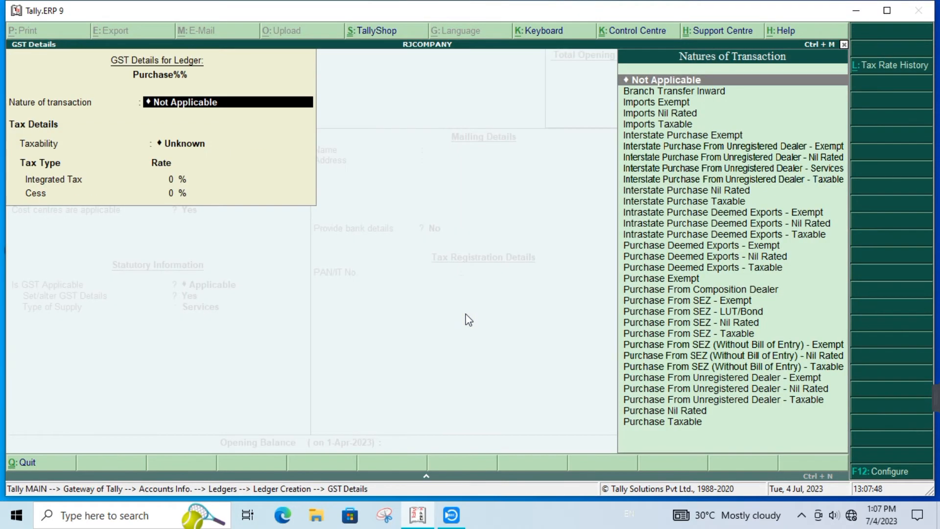
key("Down")
key("Down")
key("Down")
key("Down")
key("Down")
key("Down")
key("Down")
key("Down")
key("Down")
key("Down")
key("Down")
key("Down")
key("Down")
key("Down")
key("Down")
key("Down")
key("Down")
key("Down")
key("Down")
key("Down")
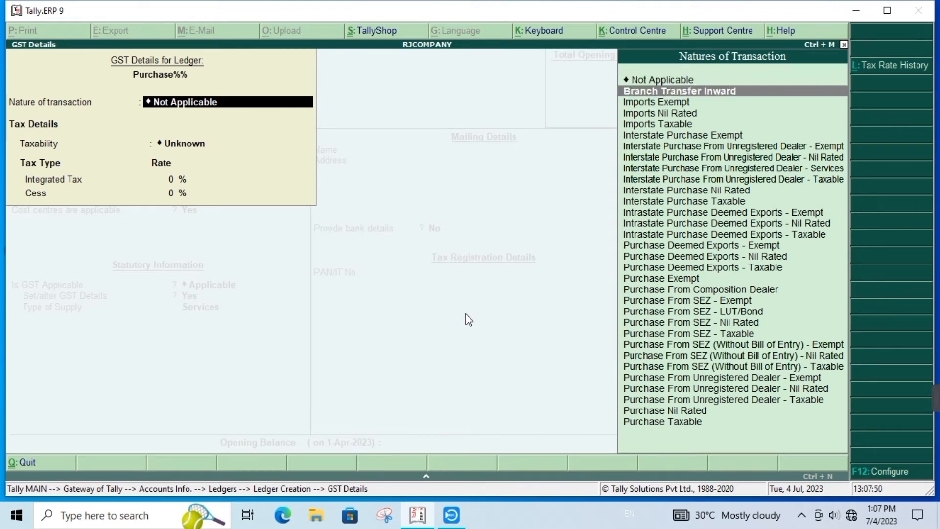
key("Down")
key("Down")
key("Down")
key("Down")
key("Down")
key("Down")
key("Down")
key("Down")
key("Down")
key("Down")
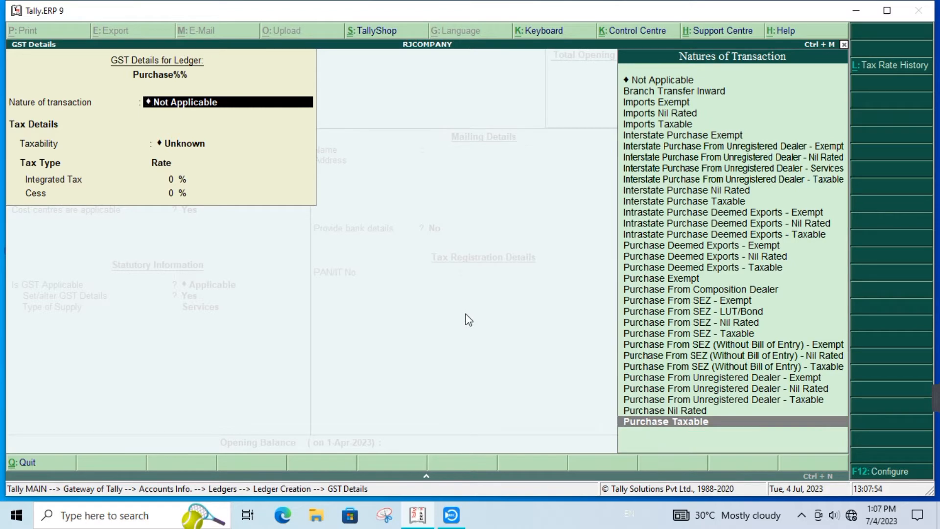
key("Return")
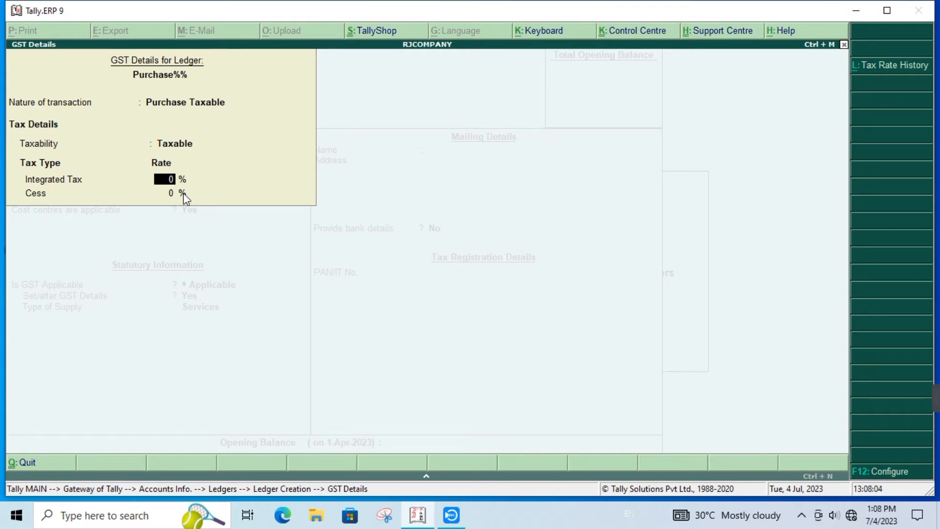
Set the integrated tax rate to 18% and leave the cess at 0% in the ledger's GST details.
type("18")
key("Return")
key("Return")
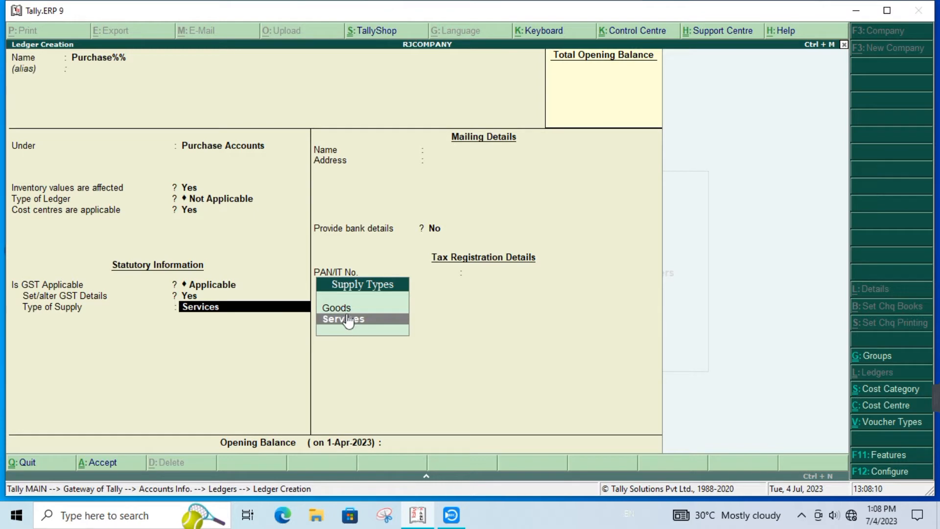
Set the type of supply to Goods, leave bank details at No and the PAN blank, and save the purchase ledger.
key("Up")
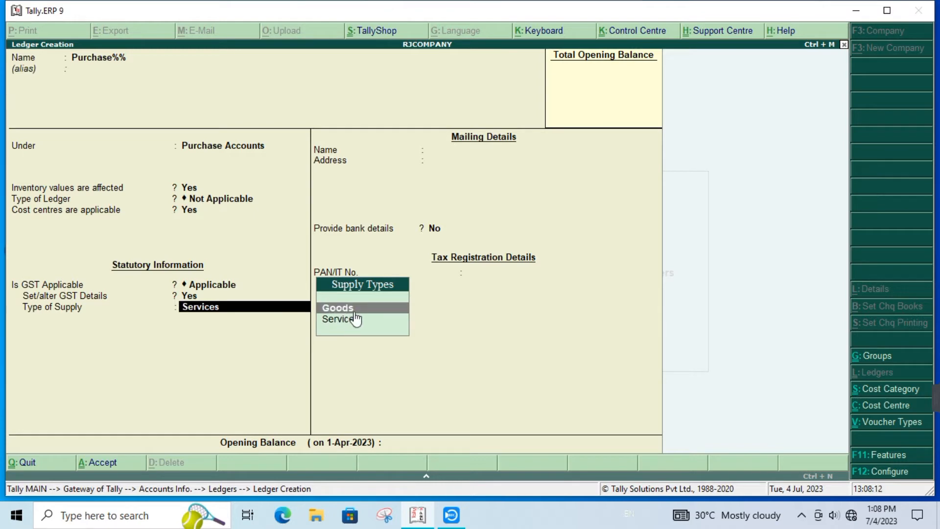
key("Return")
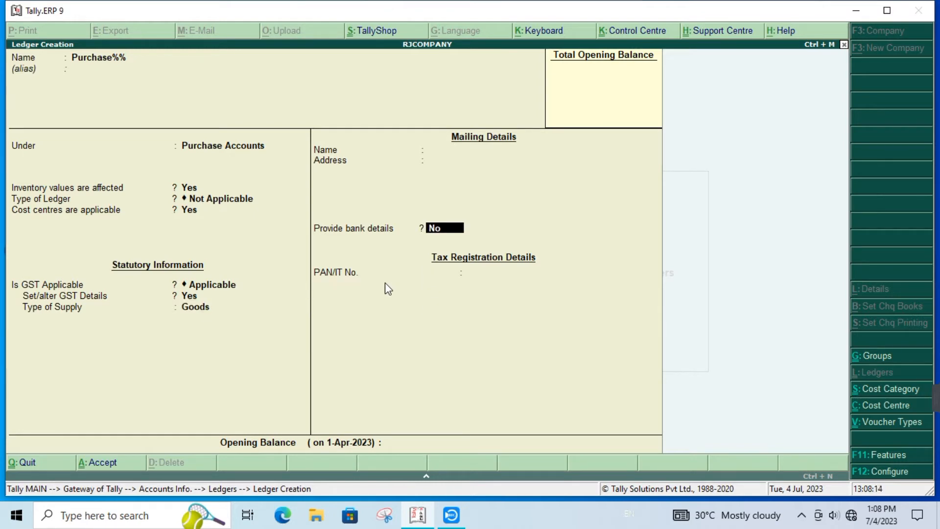
key("Return")
key("Return")
key("Return")
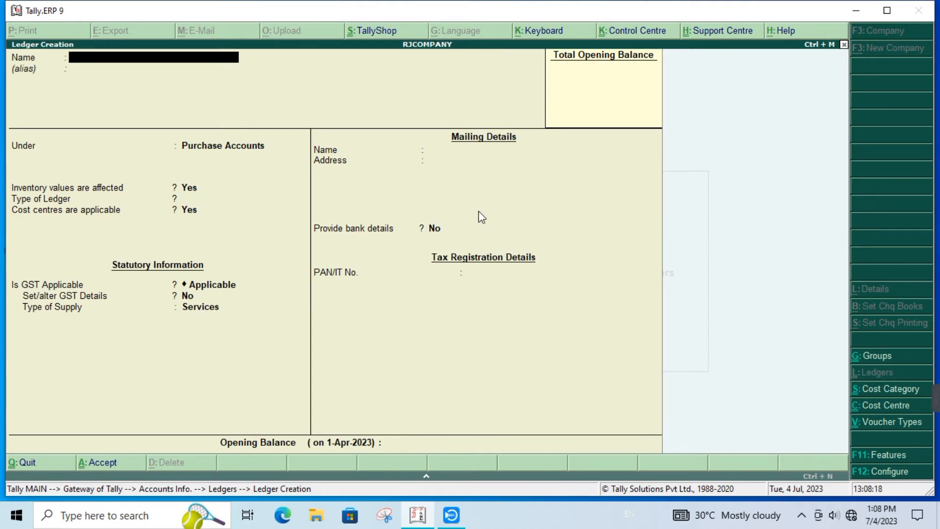
Start a ledger named Cgst under Duties & Taxes with duty type GST and tax type Central Tax.
type("Cgst")
key("Return")
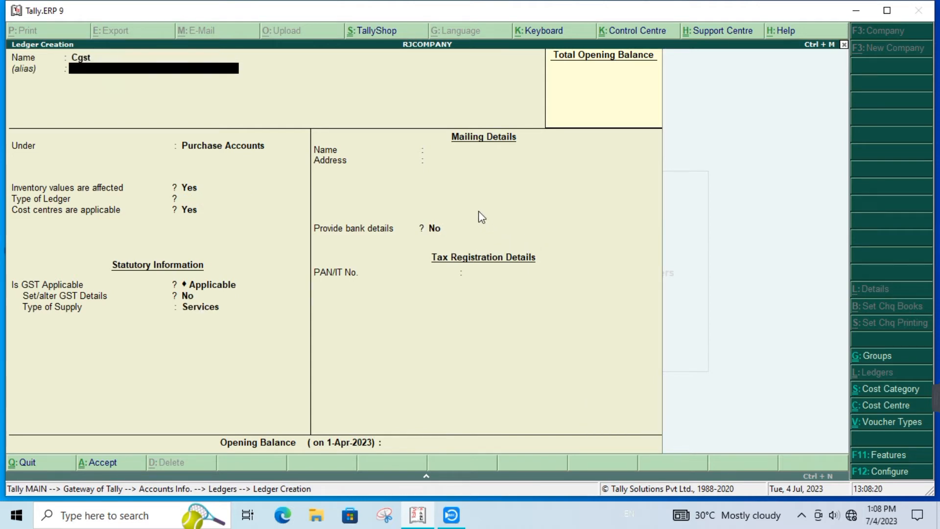
key("Return")
type("du")
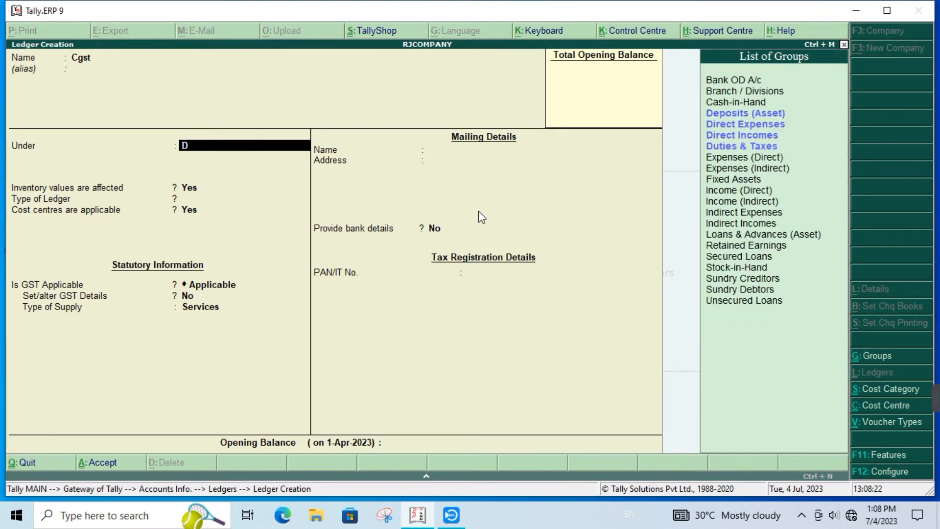
key("Return")
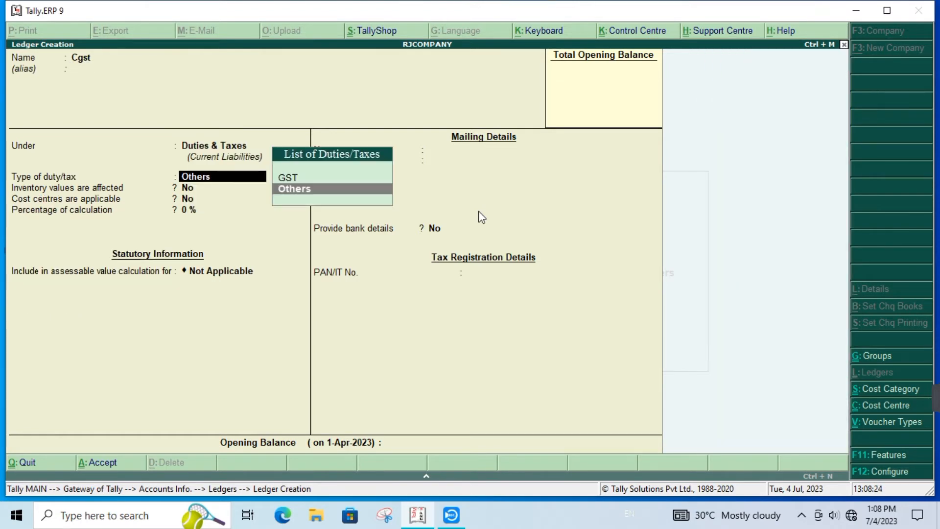
key("Up")
key("Return")
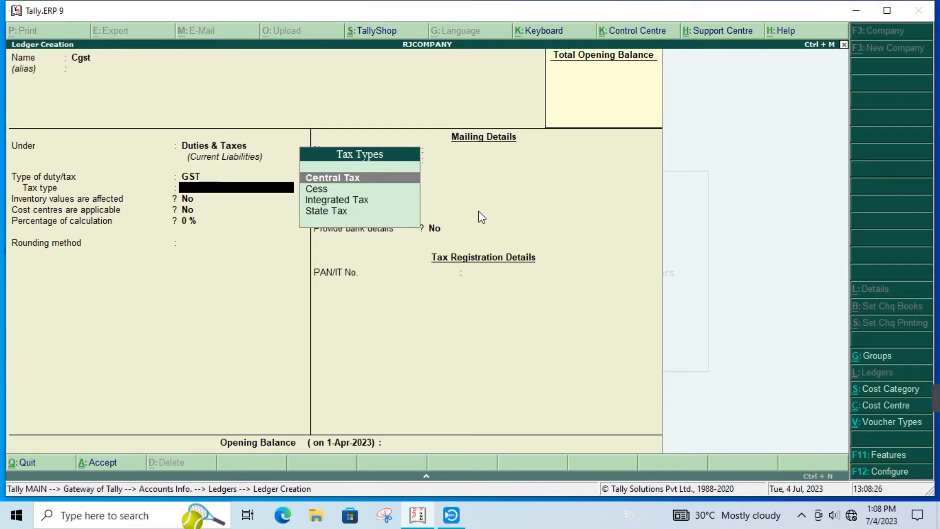
key("Return")
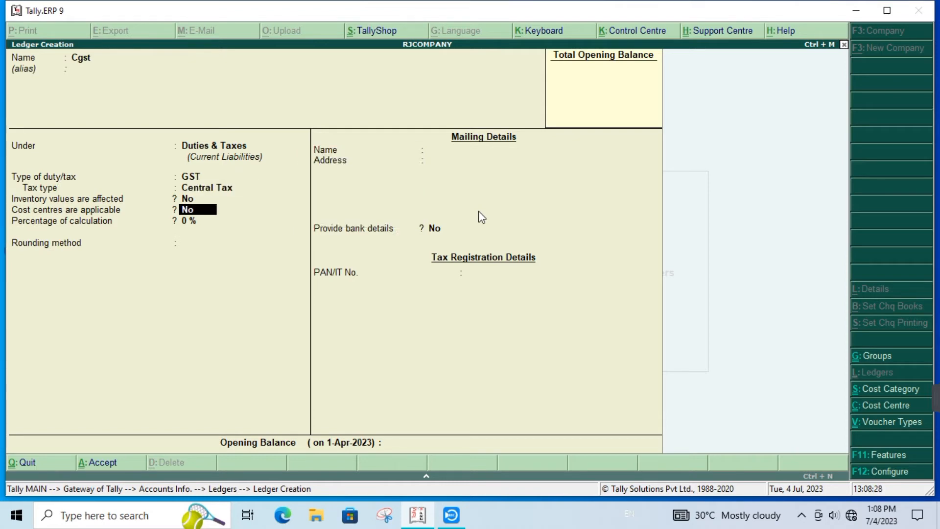
Set the Cgst calculation percentage to 9%, keep rounding Not Applicable, and save the ledger.
key("Return")
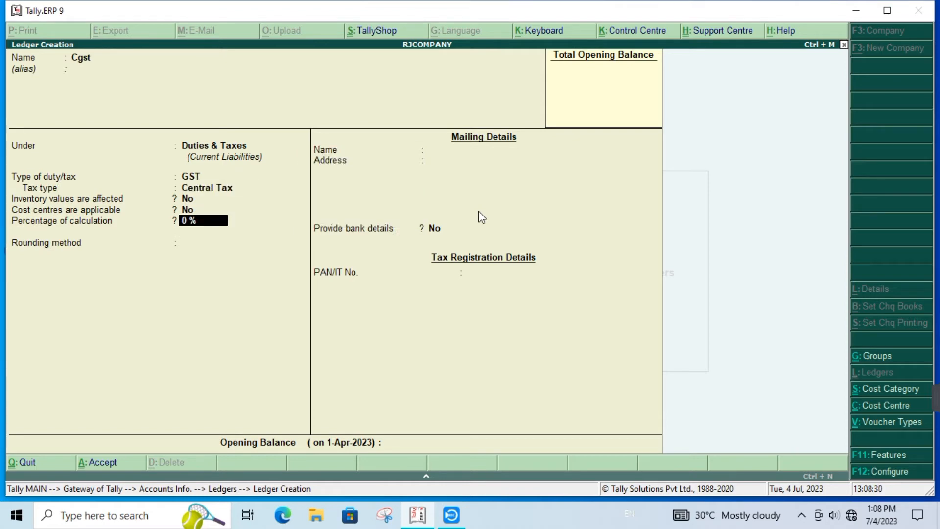
type("9")
key("Return")
key("Return")
key("Return")
key("Return")
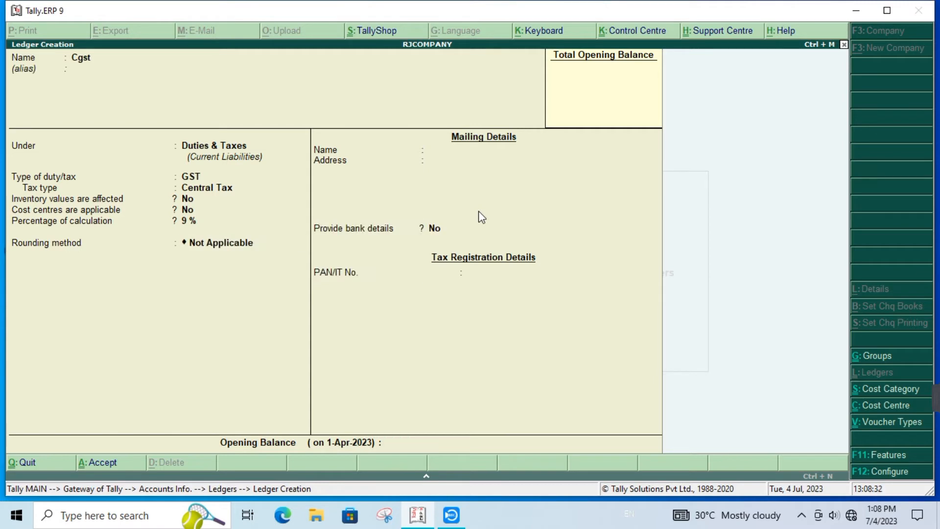
key("Return")
Start a ledger named Sgst under Duties & Taxes with duty type GST and tax type State Tax.
type("gst")
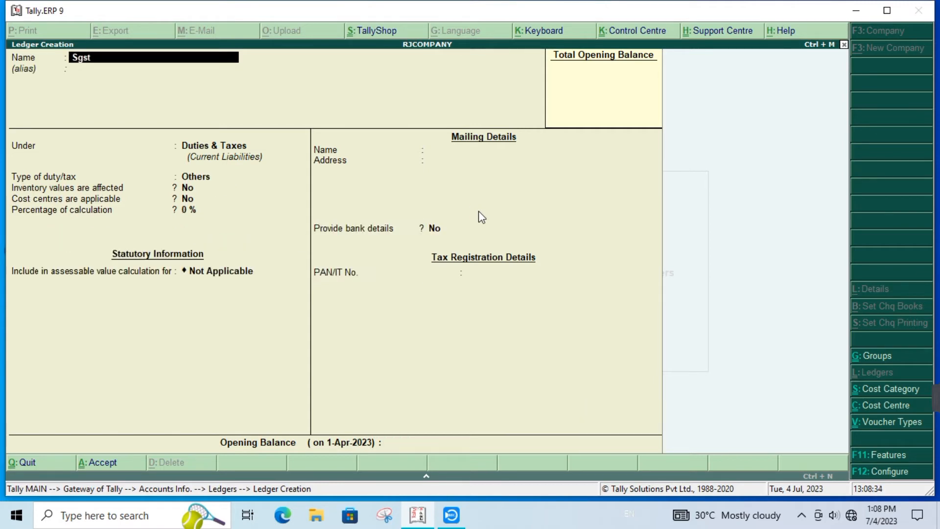
key("Return")
key("Return")
key("Return")
key("Up")
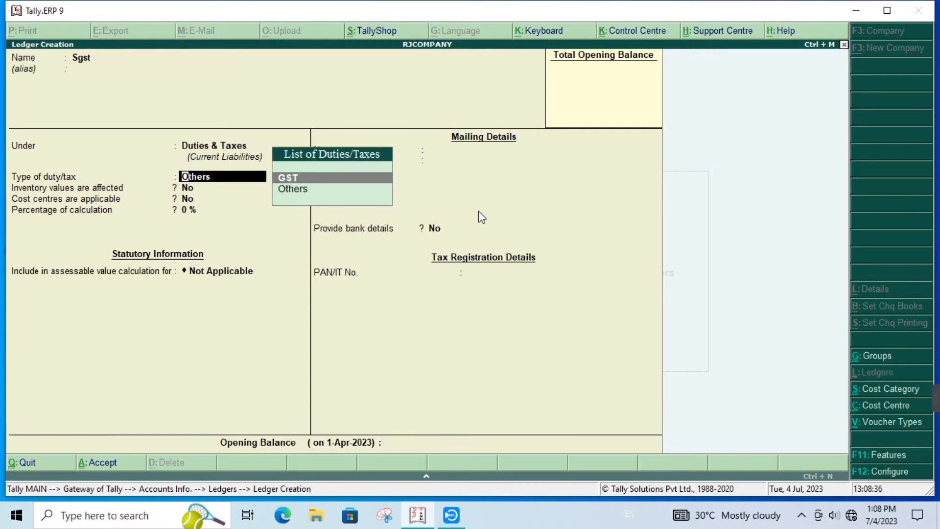
key("Return")
key("Return")
key("BackSpace")
key("Down")
key("Down")
key("Down")
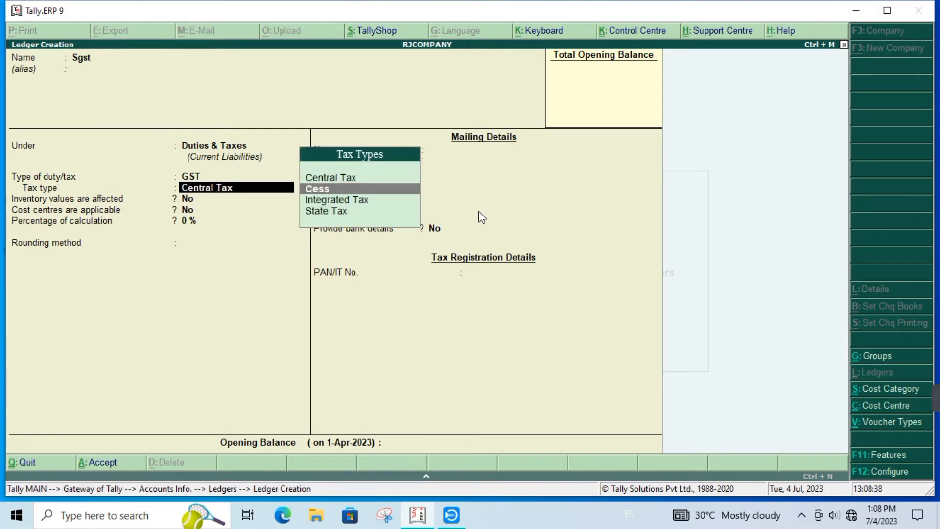
key("Return")
Set the Sgst calculation percentage to 9%, choose Not Applicable as the rounding method, and save the ledger.
key("Return")
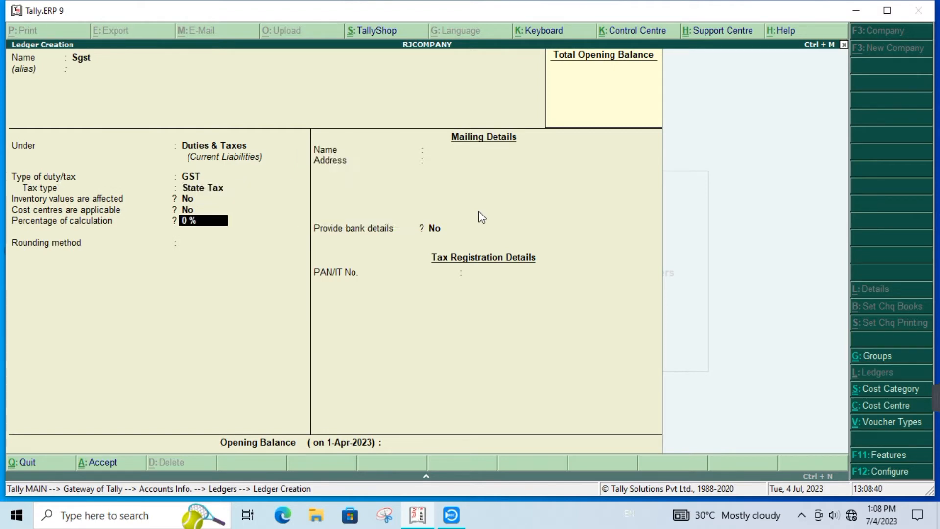
type("9")
key("Return")
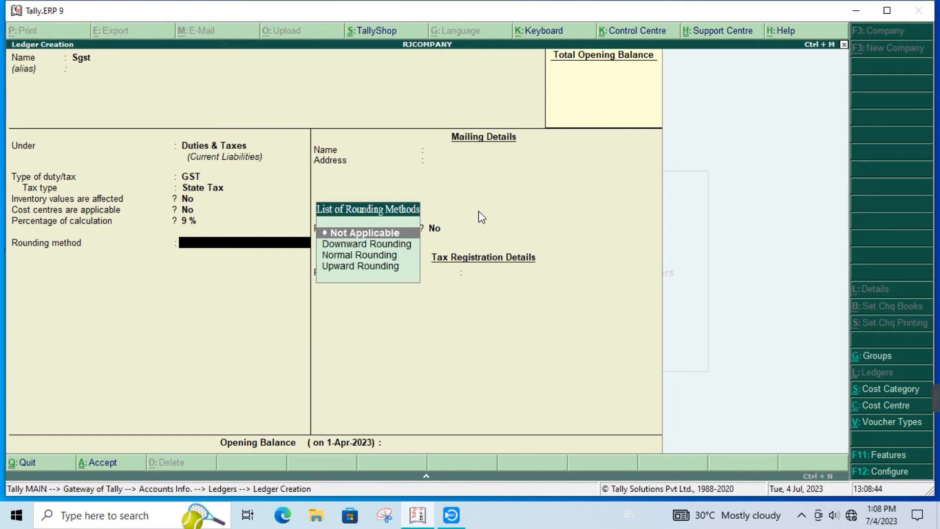
key("Down")
key("Down")
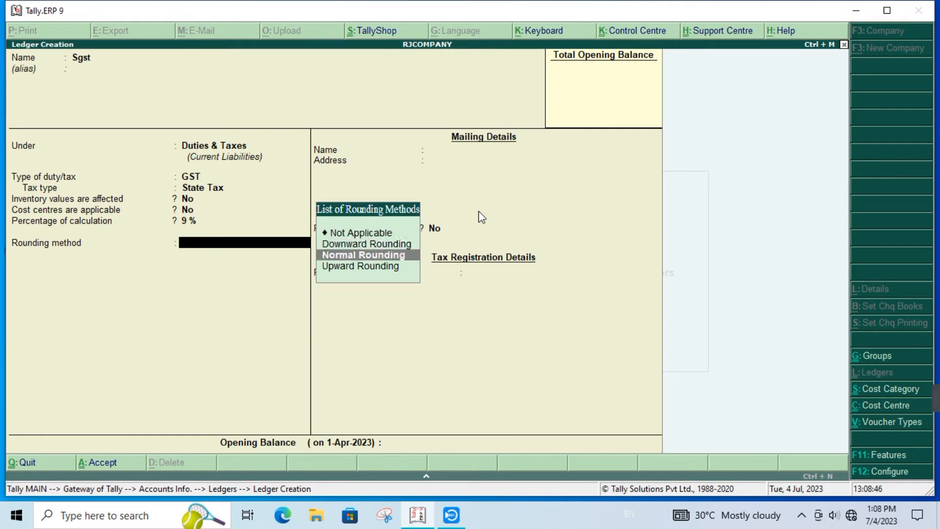
key("Up")
key("Up")
key("Return")
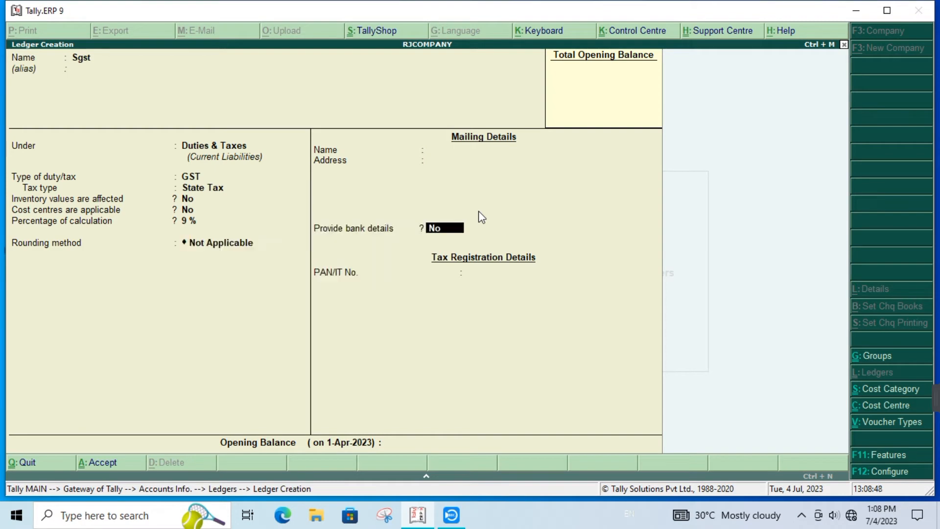
key("Return")
key("Return")
key("Return")
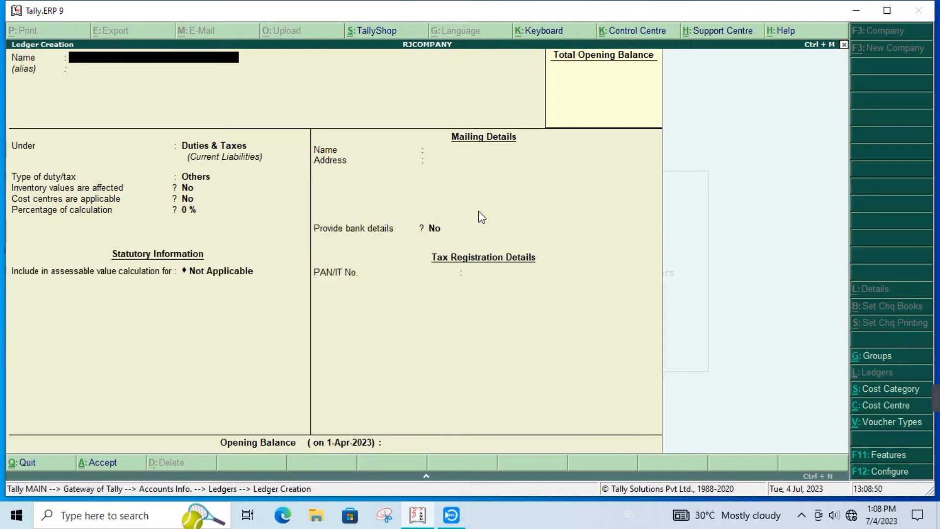
Start a ledger named Igst under Duties & Taxes with duty type GST and tax type Integrated Tax.
type("Igst")
key("Return")
key("Return")
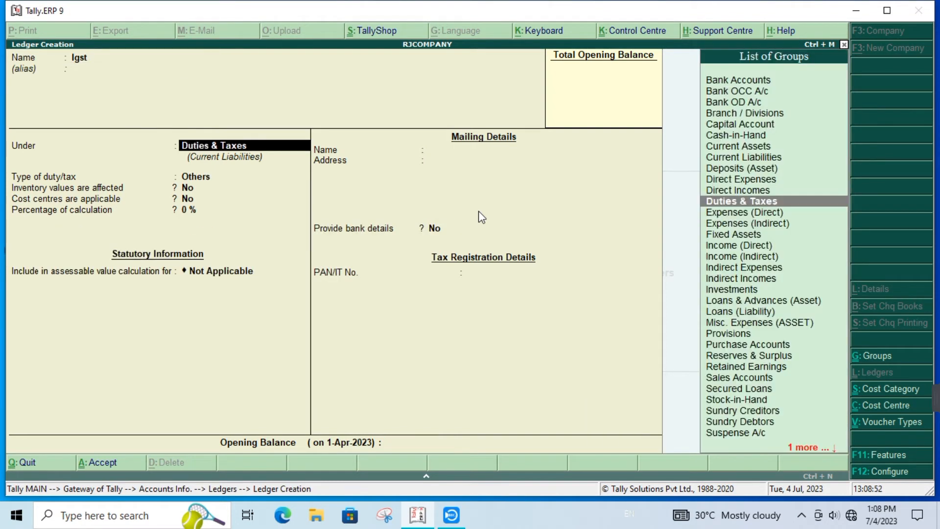
key("Return")
key("Up")
key("Return")
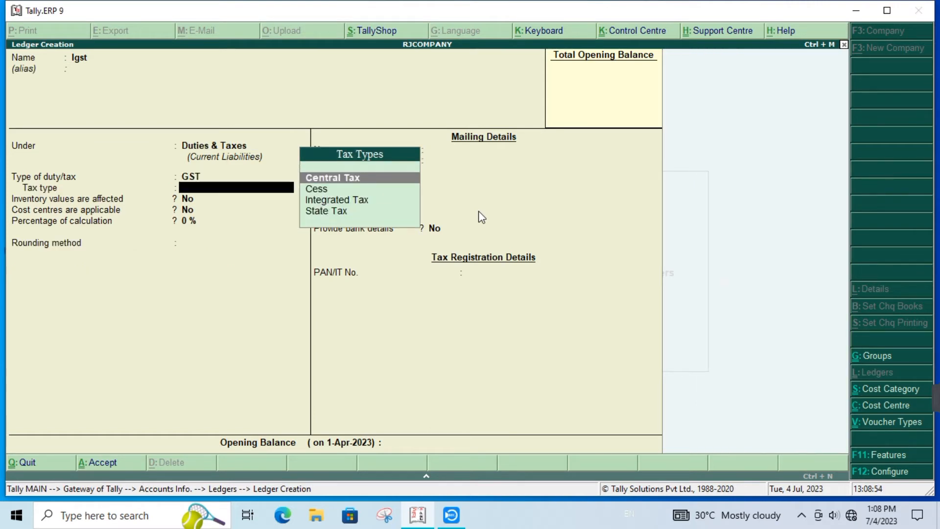
key("Down")
key("Down")
key("Return")
Set the Igst calculation percentage to 18%, keep rounding Not Applicable, and save the ledger.
key("Return")
type("1")
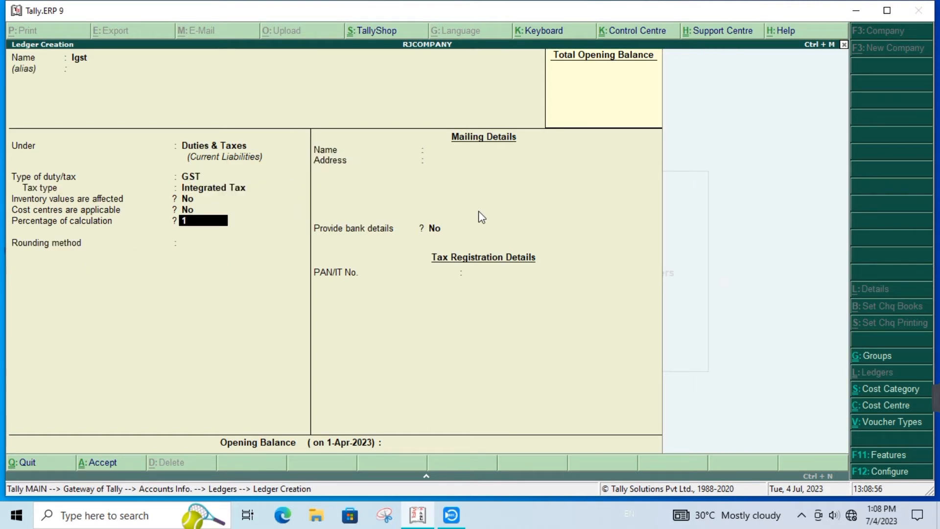
type("8")
key("Return")
key("Return")
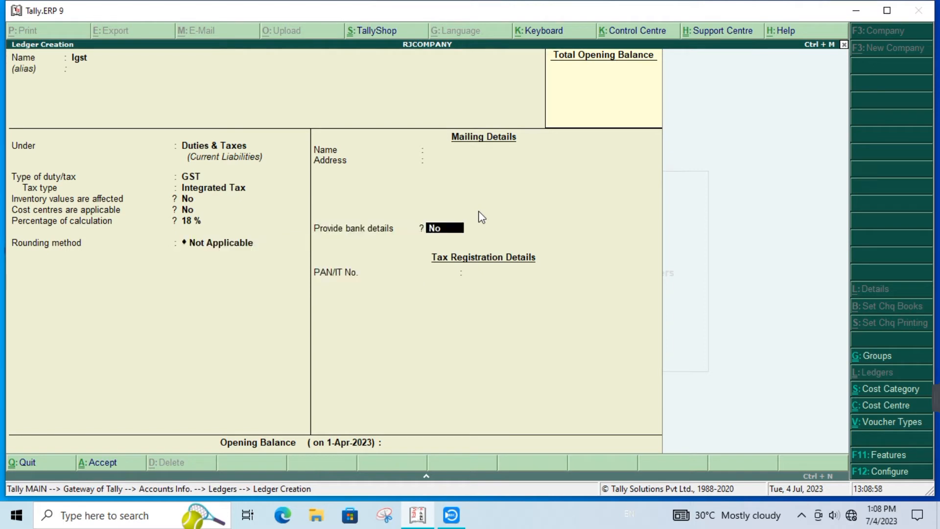
key("Return")
key("Return")
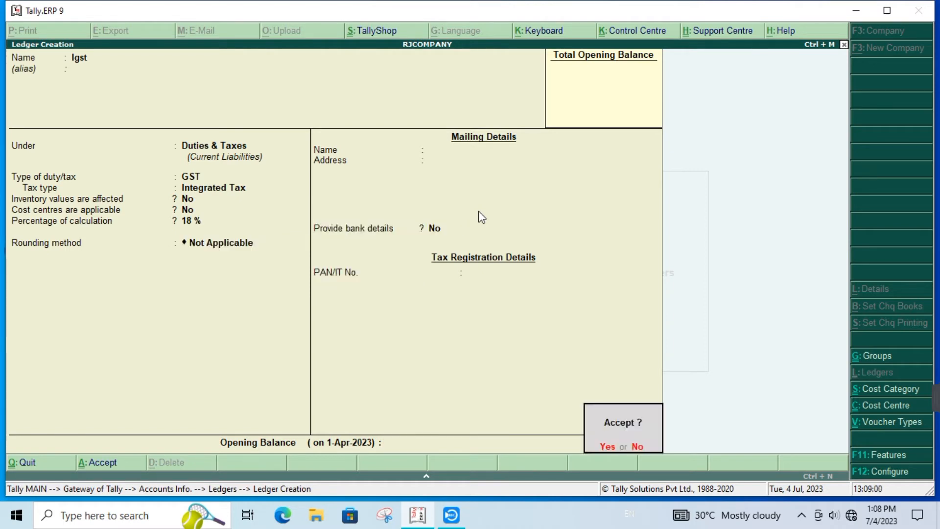
key("Return")
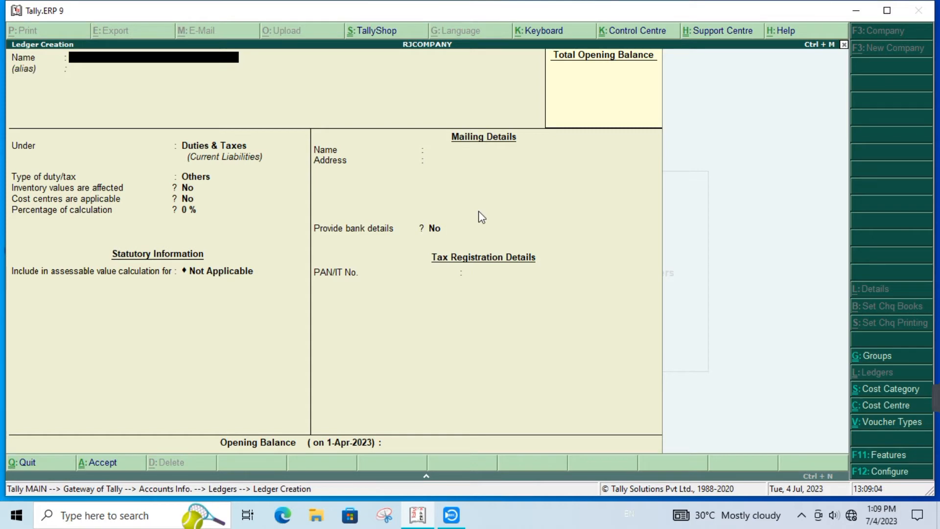
Leave ledger creation without starting another ledger and return to Accounts Info.
key("Escape")
key("Return")
key("Escape")
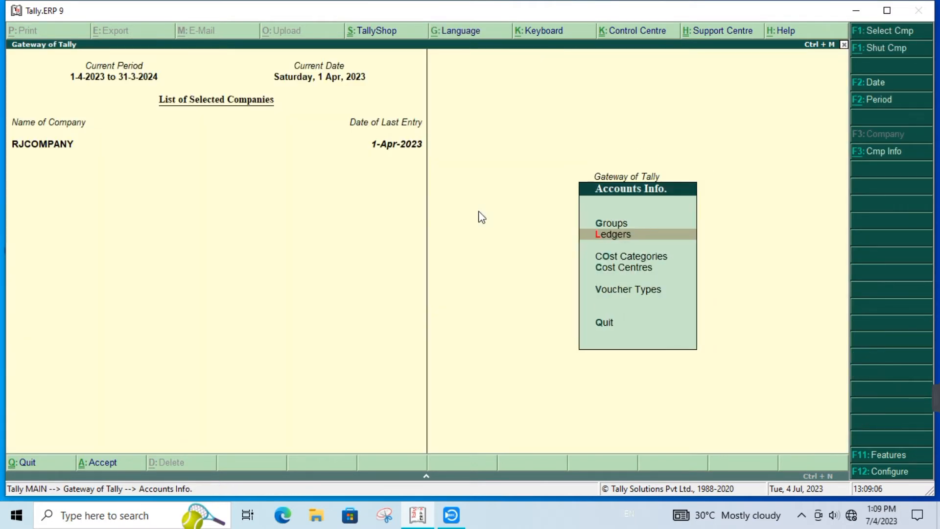
Open the creation form for a single stock group in the inventory masters.
key("Escape")
key("Down")
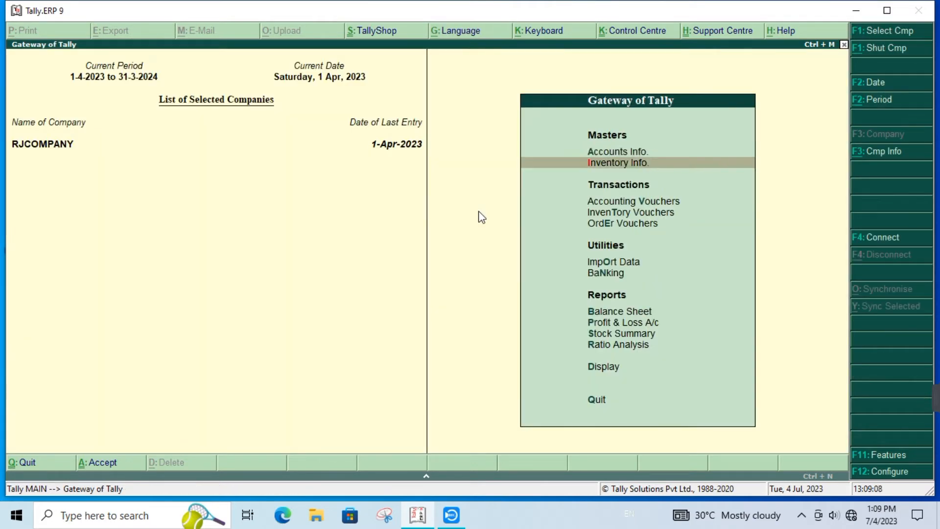
key("Return")
key("Down")
key("Down")
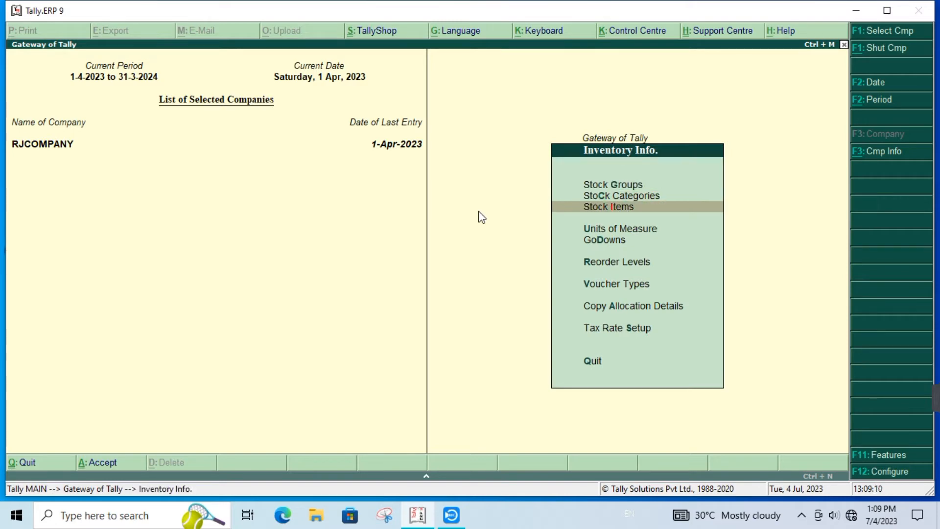
key("Up")
key("Up")
key("Return")
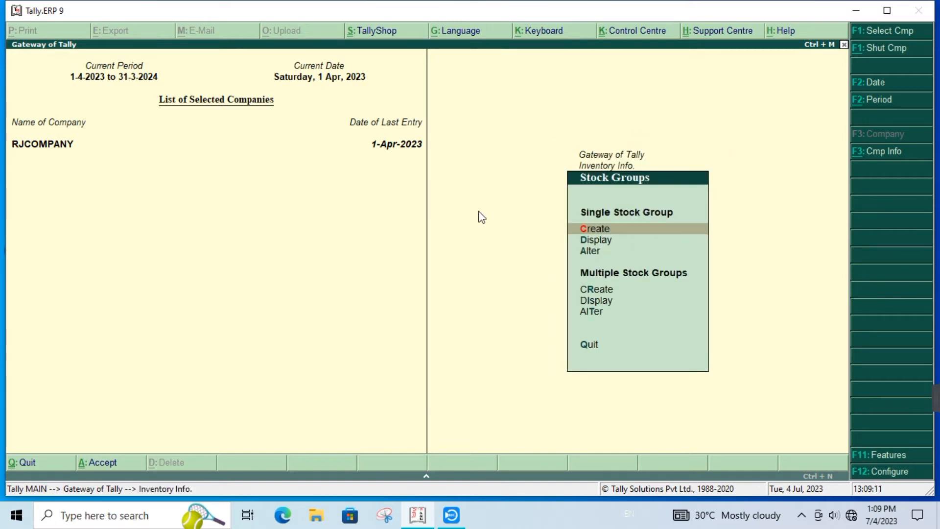
key("Return")
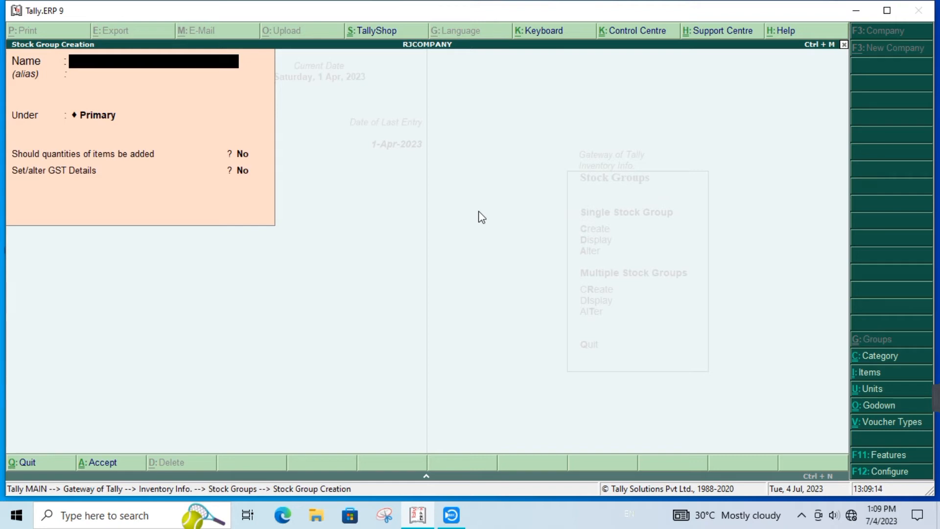
Create a stock group named Eletronics@@@ under Primary, keeping the remaining defaults, and return to Inventory Info.
type("Eletronics@@@")
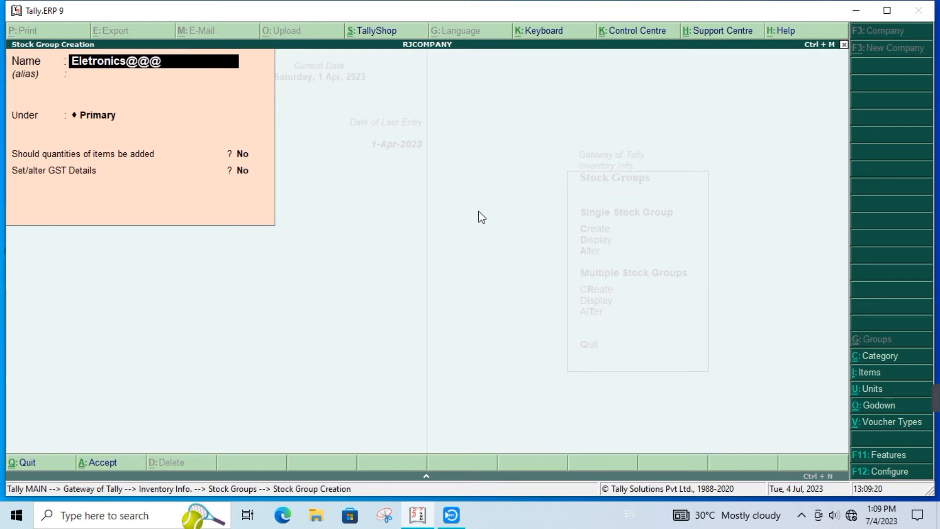
key("Return")
key("Return")
key("Return")
key("Return")
key("Return")
key("Return")
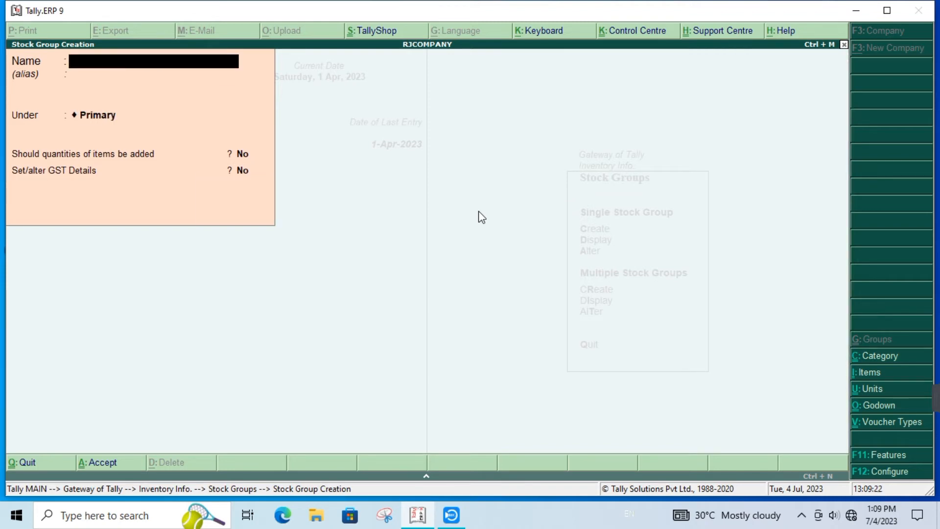
key("Escape")
key("Escape")
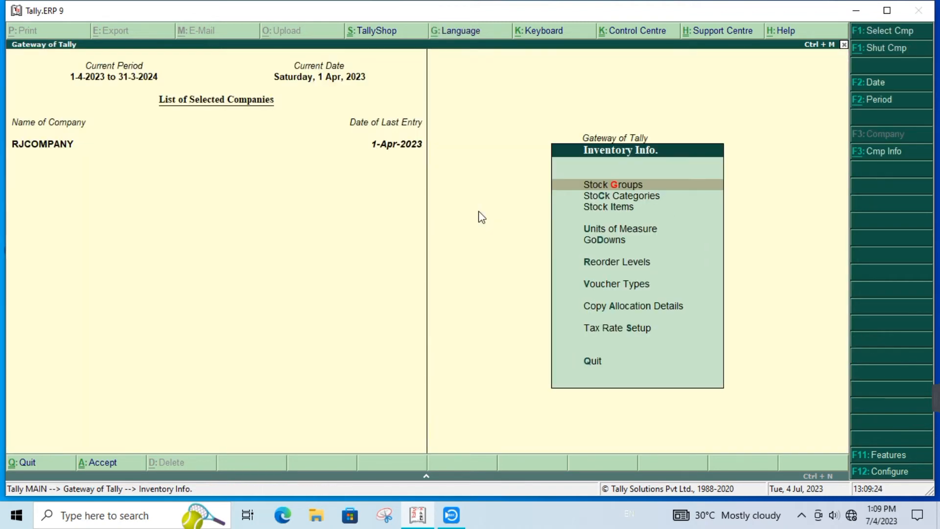
key("Down")
key("Return")
key("Return")
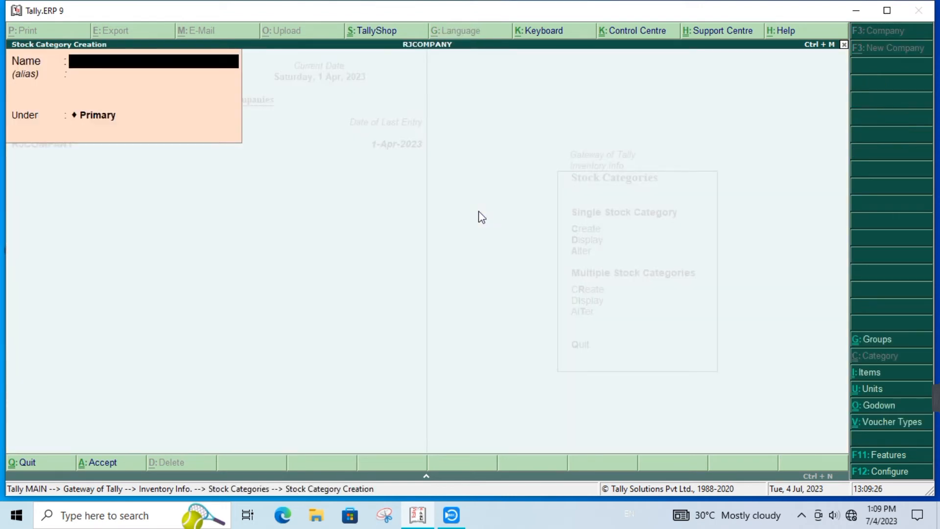
type("Lg")
key("BackSpace")
key("BackSpace")
key("Escape")
key("Escape")
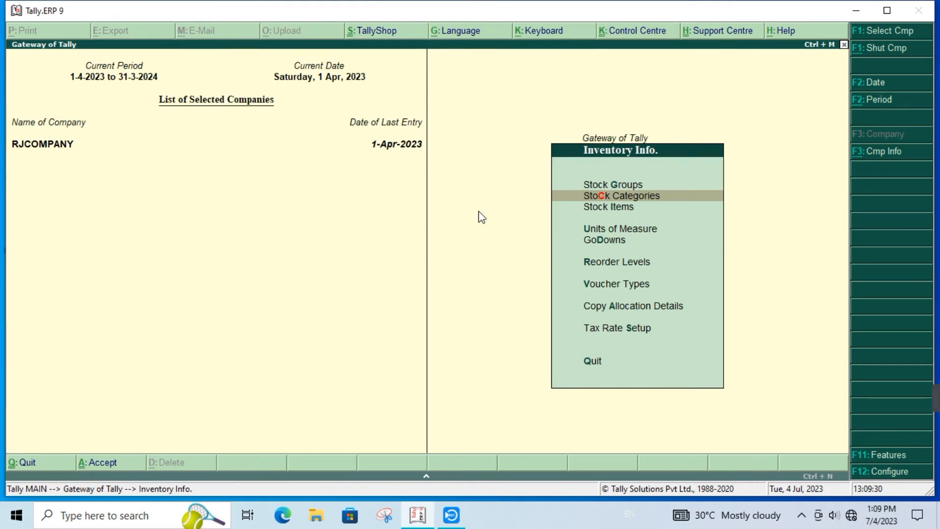
Start a single stock item named Ups under the stock group Eletronics@@@.
key("Down")
key("Return")
key("Return")
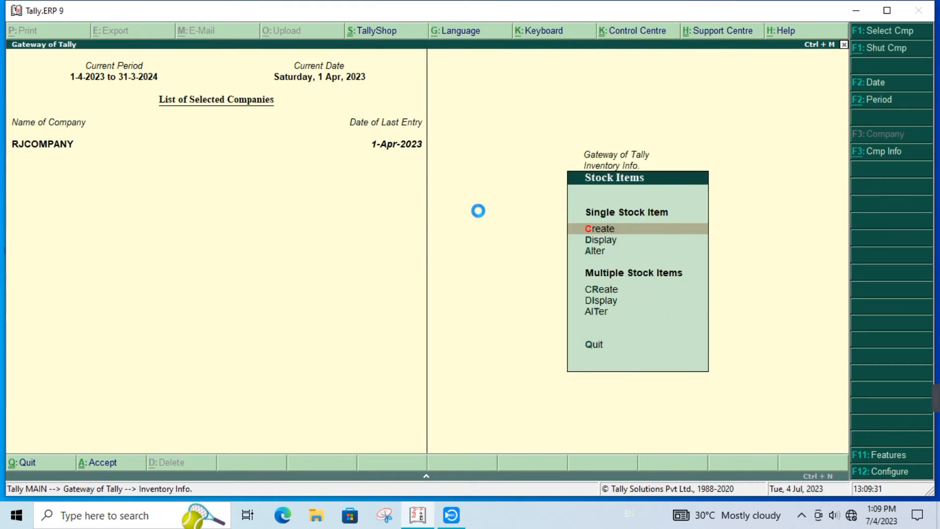
type("Ups")
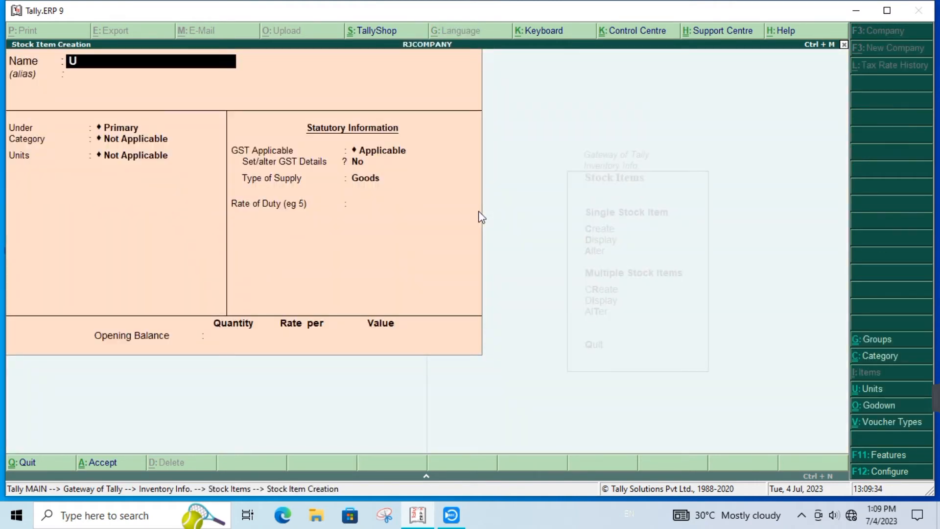
key("Return")
key("Return")
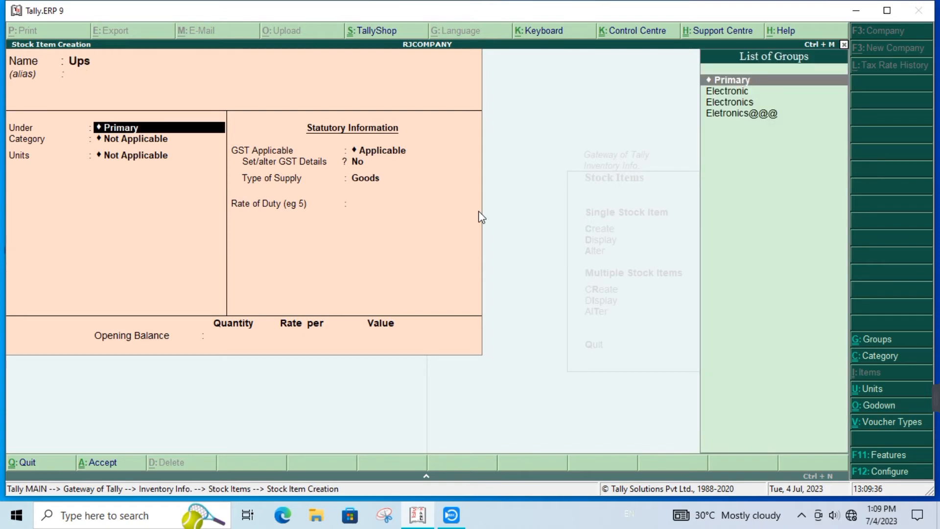
key("Down")
key("Down")
key("Down")
key("Return")
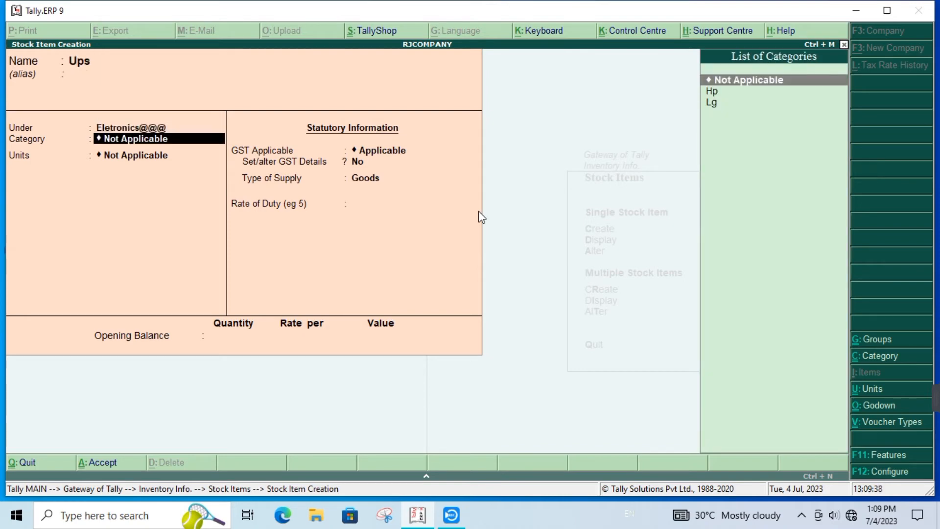
Assign the Ups item the category Lg and the unit pices.
key("Down")
key("Down")
key("Return")
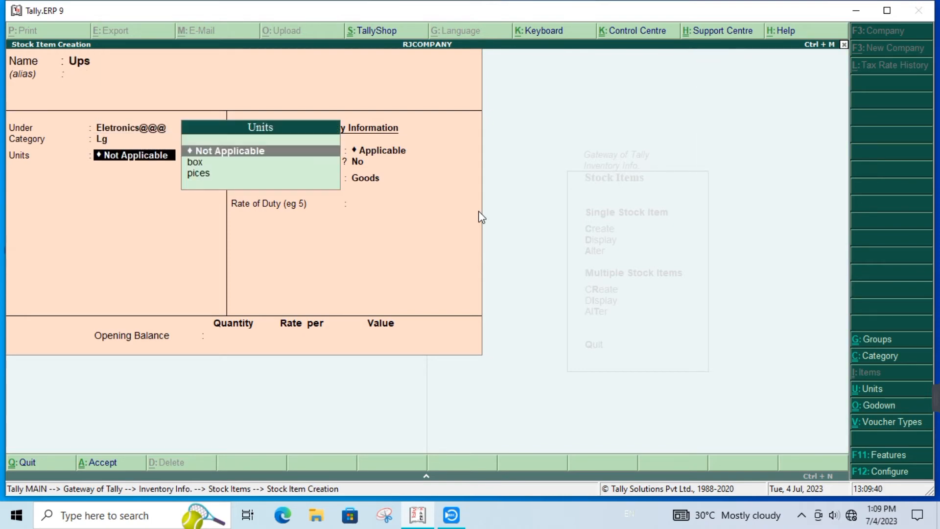
key("Down")
key("Down")
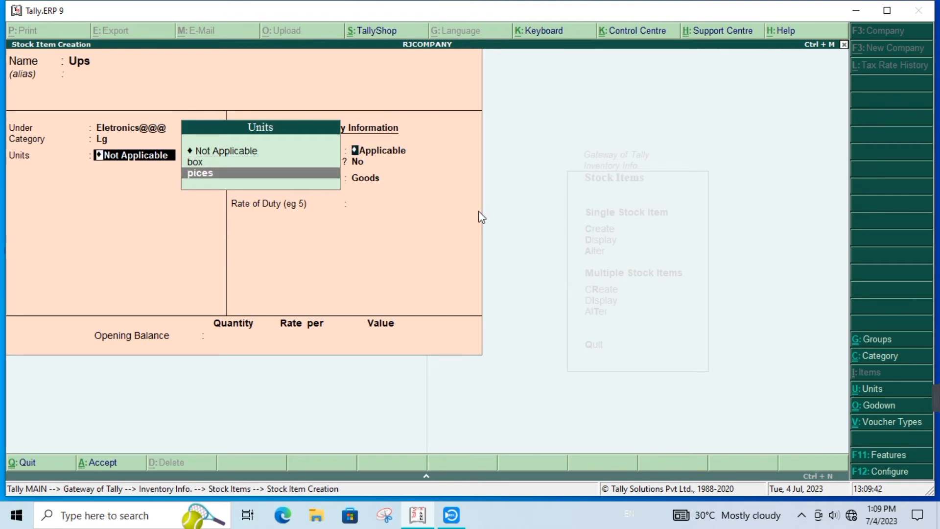
key("Return")
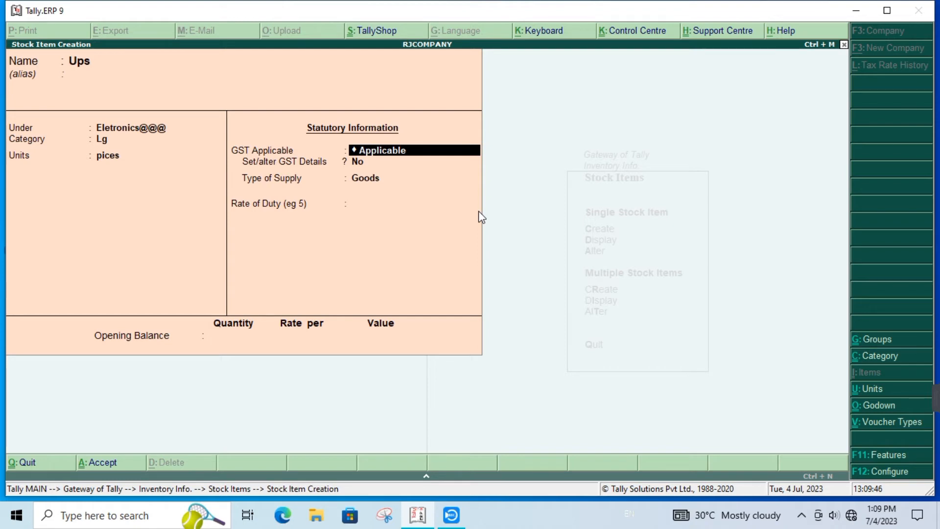
Enable GST details for the Ups item with calculation On Value, taxability Taxable, and an integrated tax rate of 18%.
key("Return")
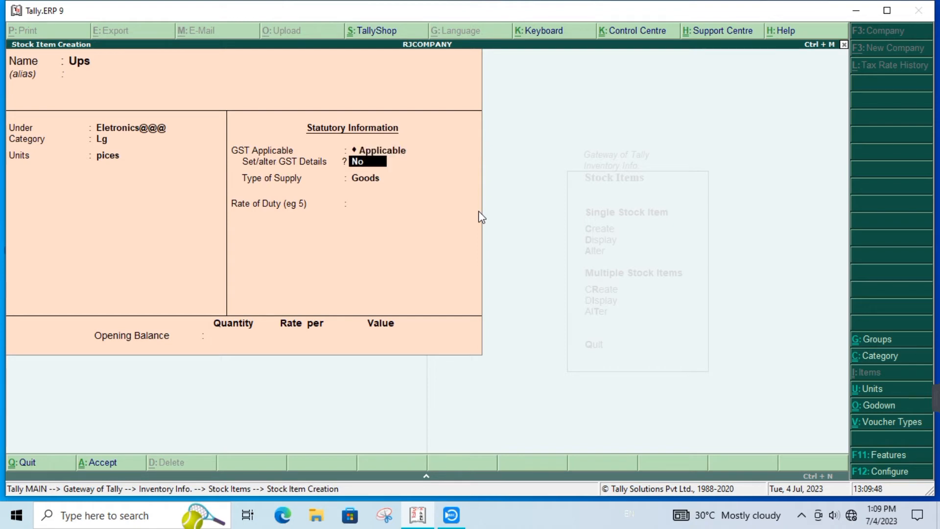
key("y")
key("Return")
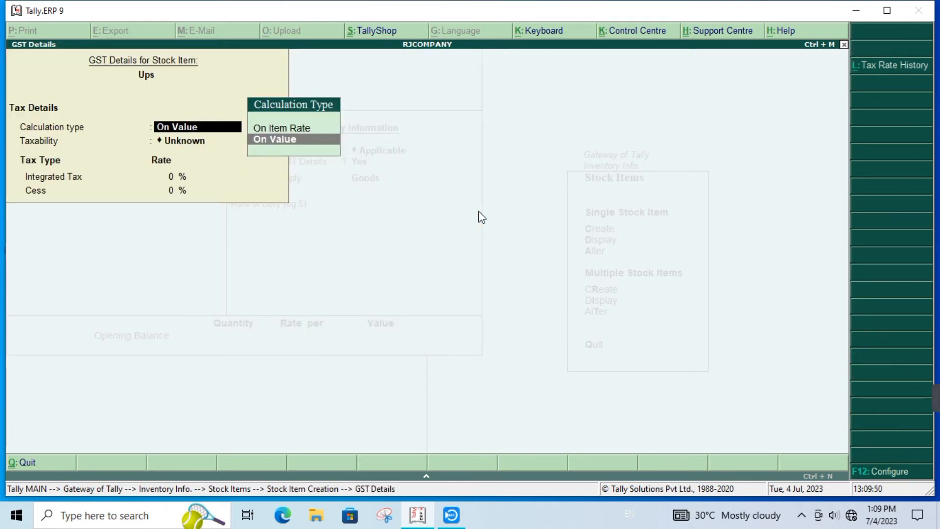
key("Return")
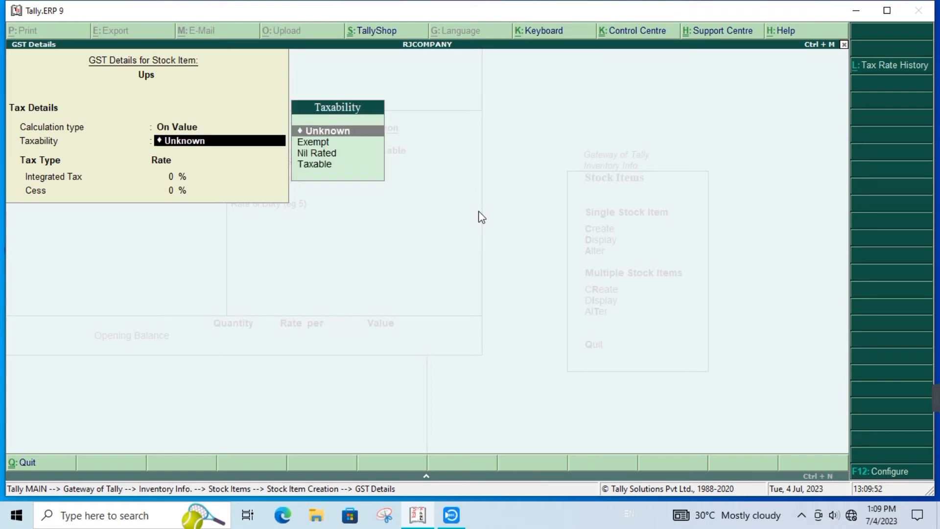
key("Down")
key("Down")
key("Down")
key("Return")
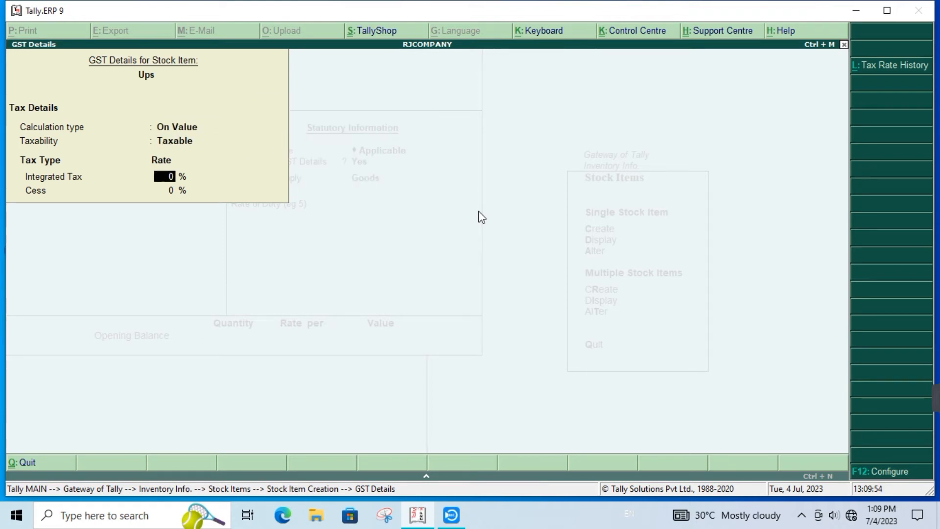
type("18")
key("Return")
key("Return")
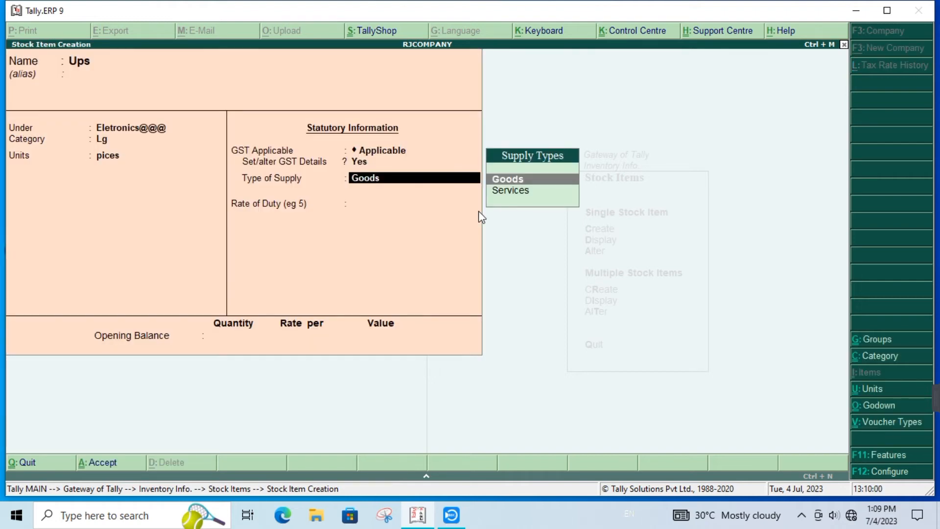
Keep the supply type as Goods, leave the opening balance empty, save the Ups item, and return to Inventory Info.
key("Return")
key("Return")
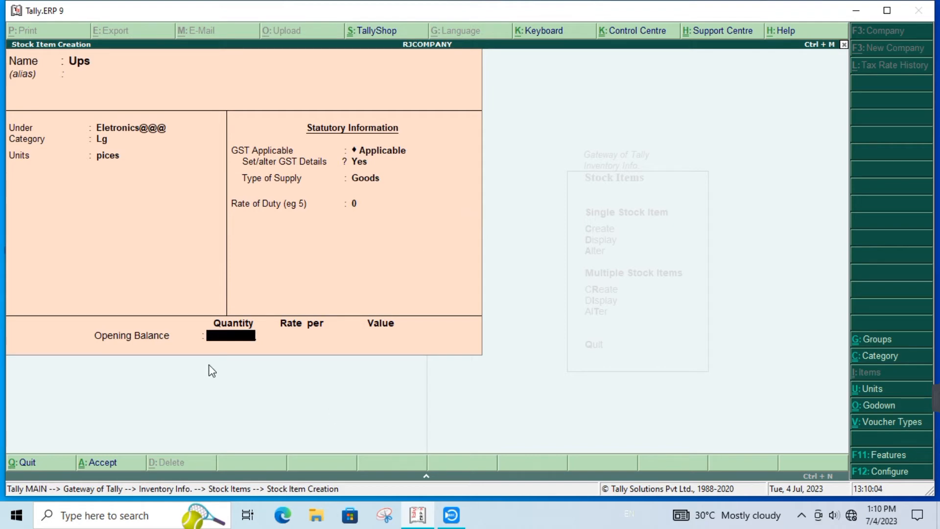
key("Return")
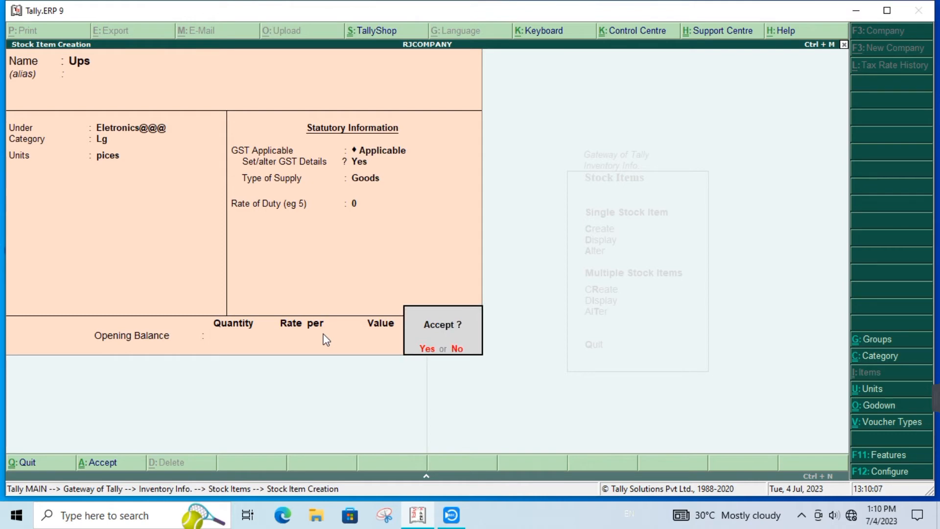
key("Return")
key("Escape")
key("Return")
key("Escape")
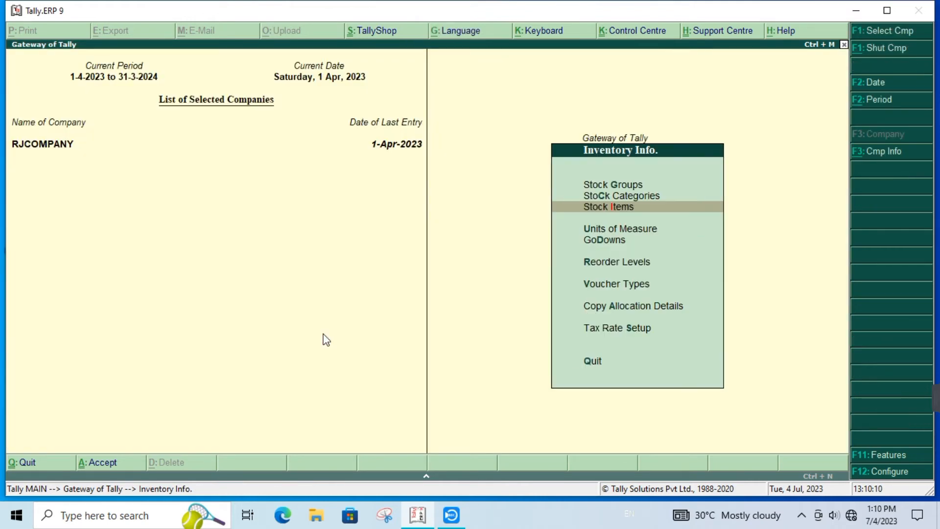
key("Down")
key("Return")
key("Return")
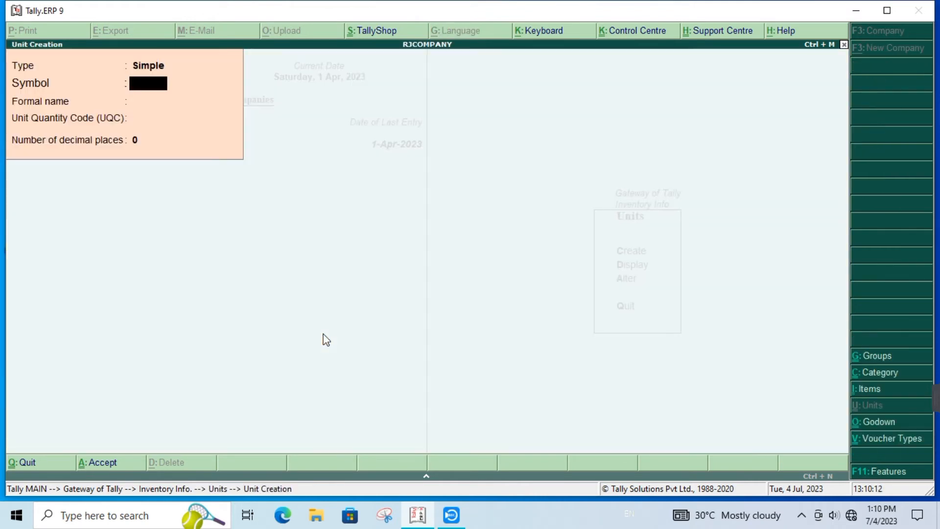
type("pices")
key("Escape")
key("Escape")
key("Escape")
key("Down")
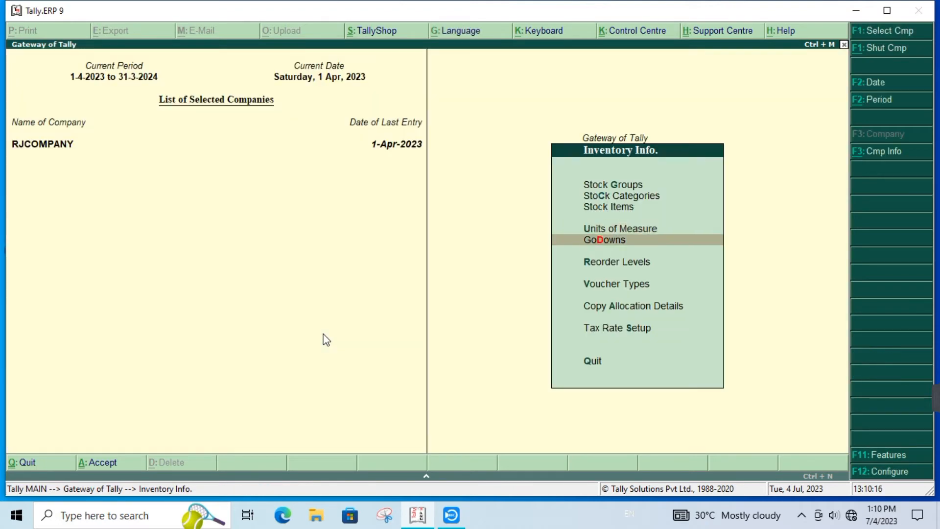
key("Return")
key("Return")
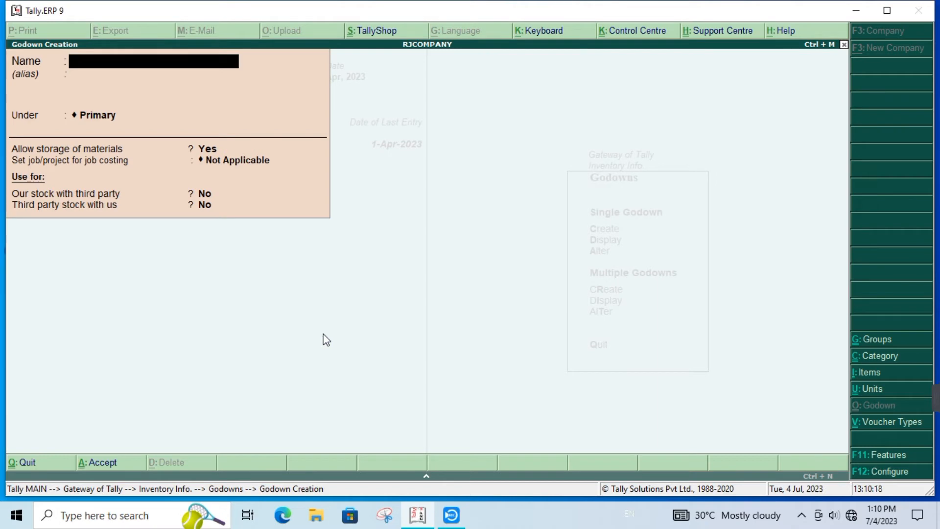
type("Jabpu")
key("BackSpace")
key("BackSpace")
type("lpur")
key("BackSpace")
key("BackSpace")
key("BackSpace")
key("BackSpace")
key("BackSpace")
key("BackSpace")
key("BackSpace")
type("Satna")
key("Return")
key("Escape")
key("Escape")
key("y")
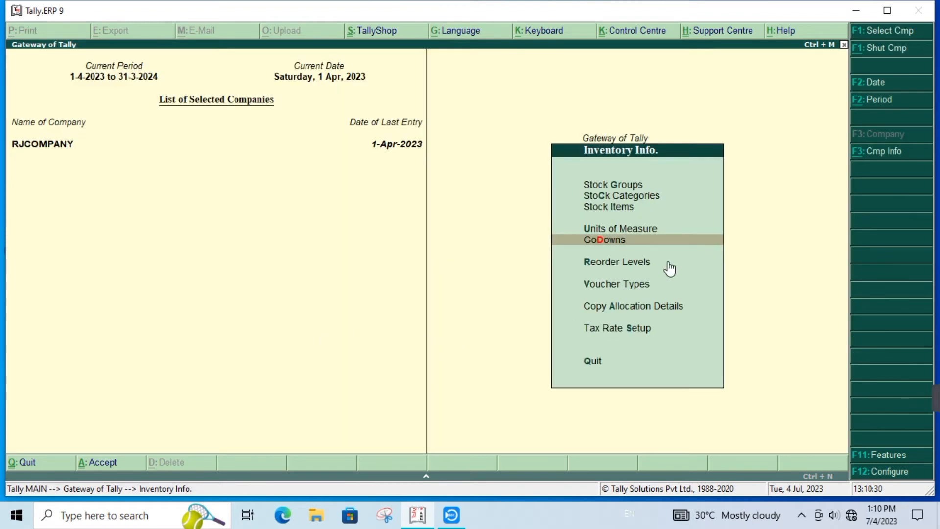
Start a purchase voucher in item invoice mode with supplier invoice number 5 dated 1-Apr-2023.
key("Escape")
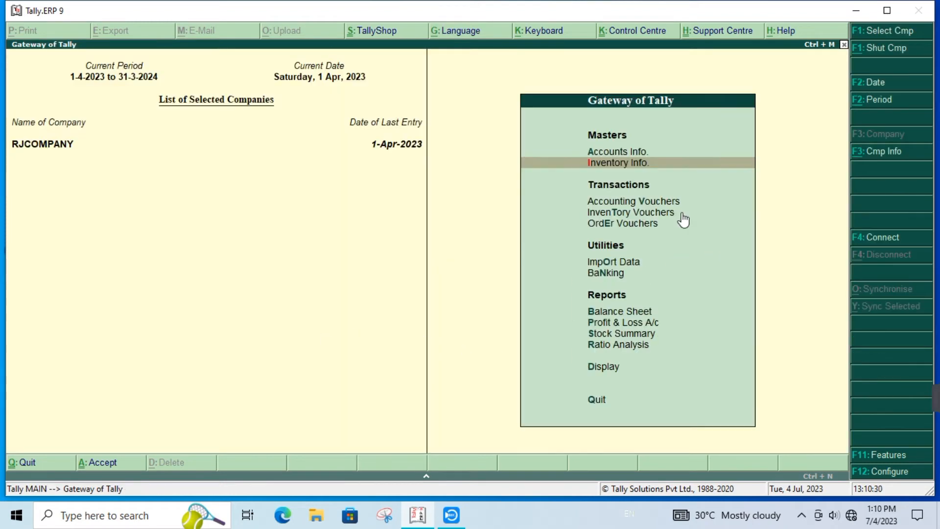
left_click(621, 202)
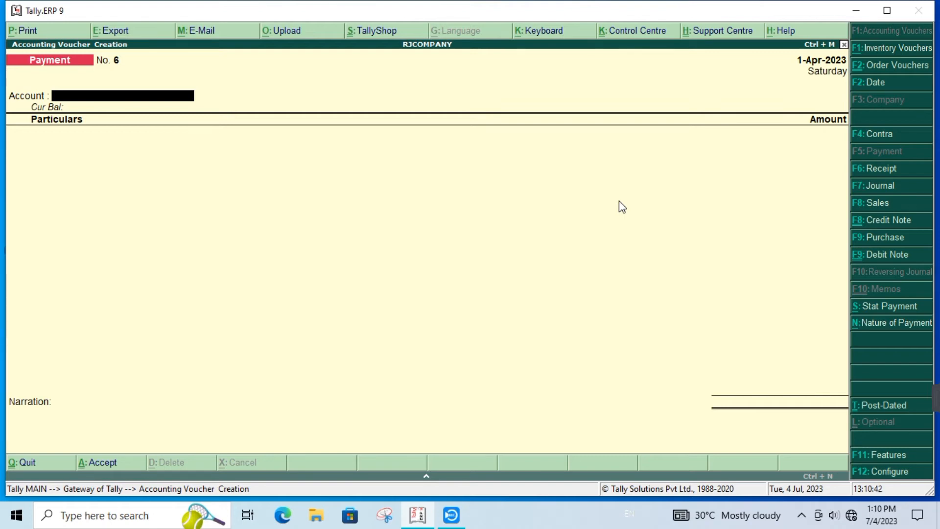
key("F9")
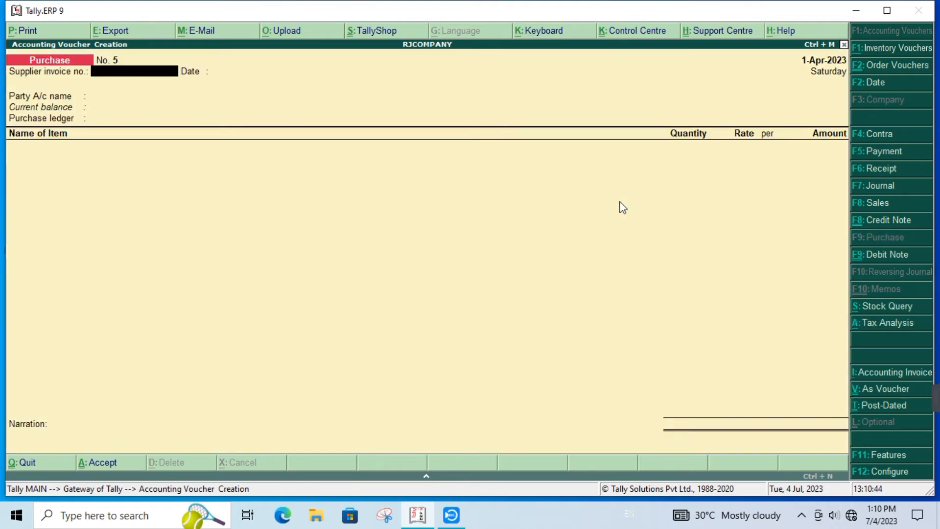
left_click(875, 388)
left_click(876, 388)
type("1")
key("BackSpace")
type("5")
key("Return")
key("Return")
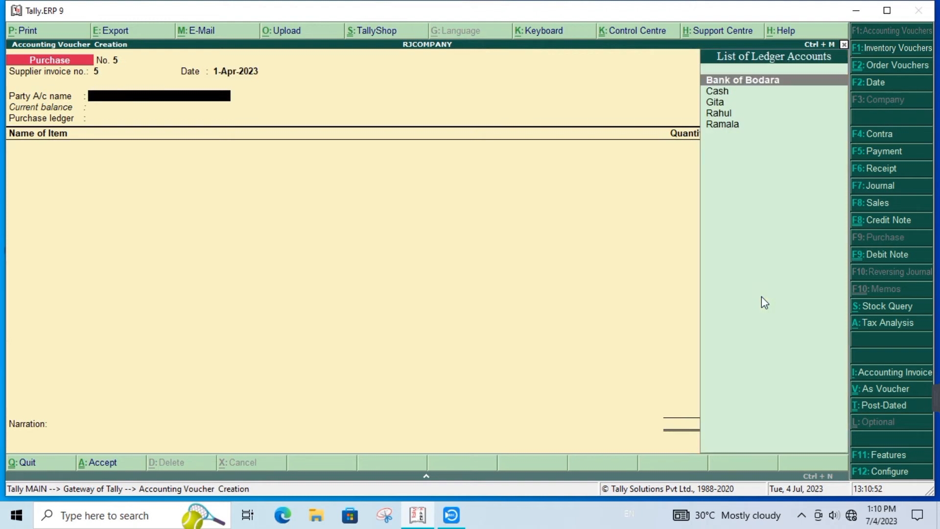
Choose the supplier's ledger as the party account and accept the default receipt, order and supplier details.
key("Down")
key("Down")
key("Down")
key("Down")
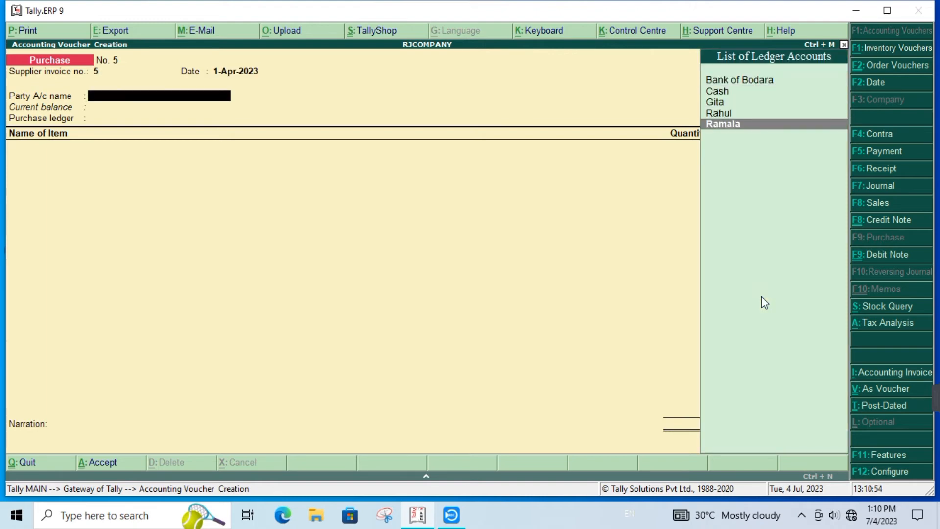
key("Return")
key("Return")
key("Return")
key("Return")
key("Return")
key("Return")
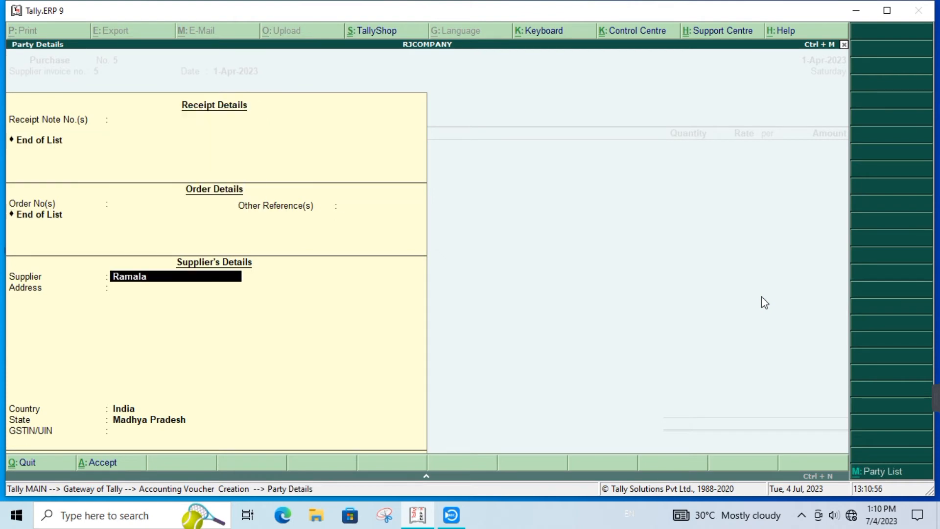
key("Return")
key("Return")
key("Return")
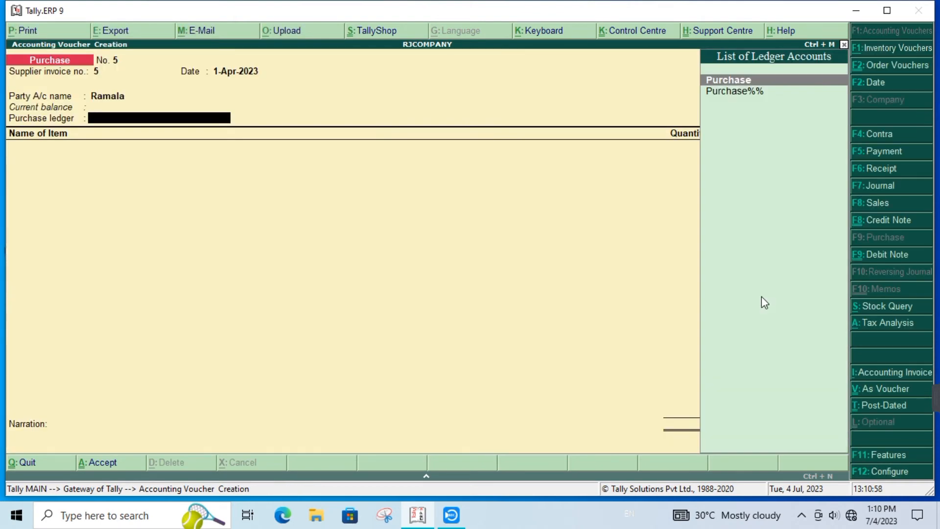
Set the purchase ledger to Purchase%% and add Ups as the voucher's stock item.
key("Down")
key("Return")
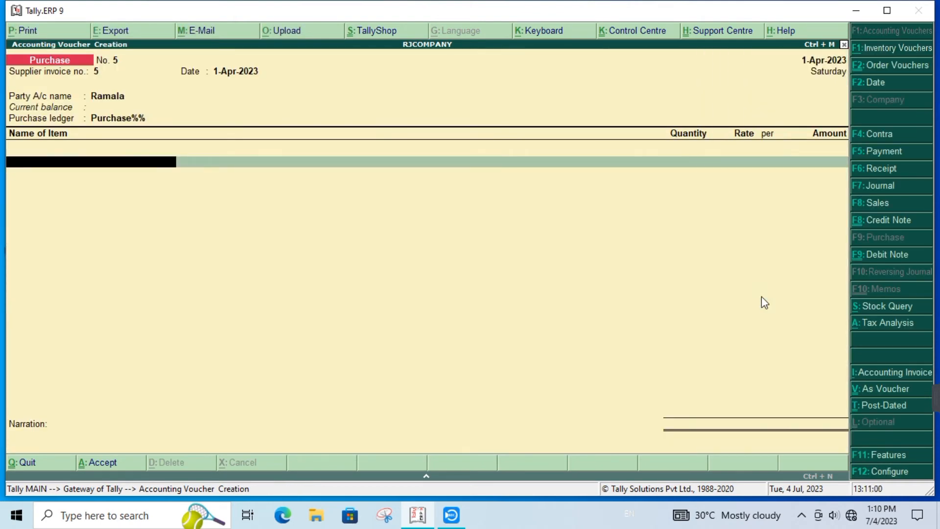
type("D")
key("BackSpace")
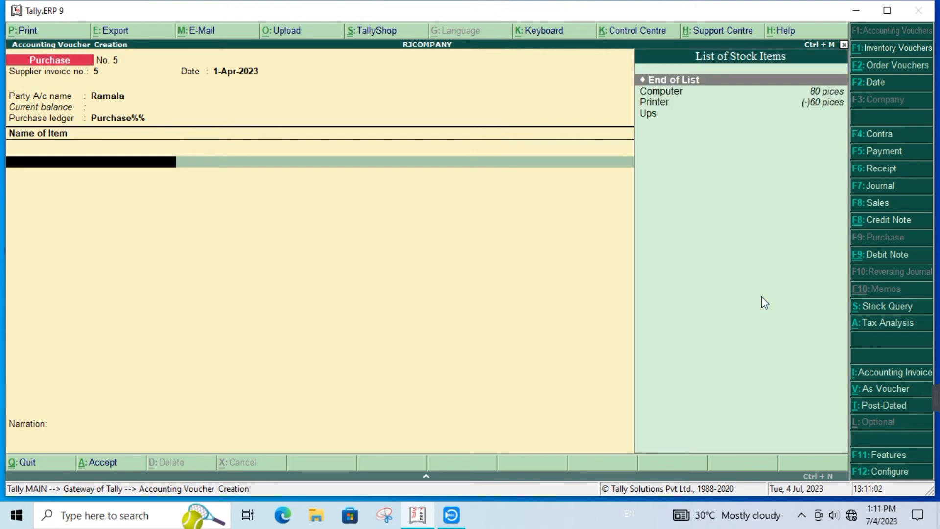
key("Down")
key("Down")
key("Down")
key("Return")
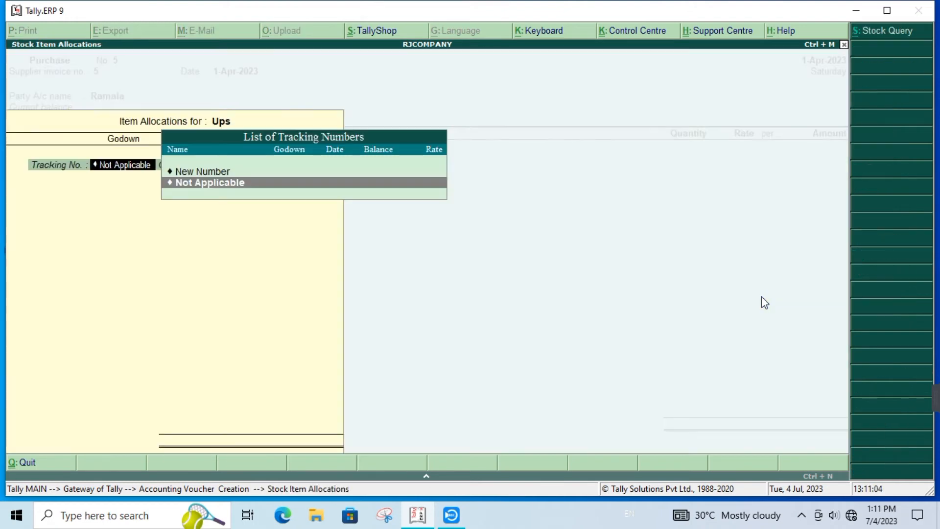
Allocate 50 pices of Ups to the Delhi godown at a rate of 2000, with tracking and order numbers Not Applicable.
key("Return")
type("R")
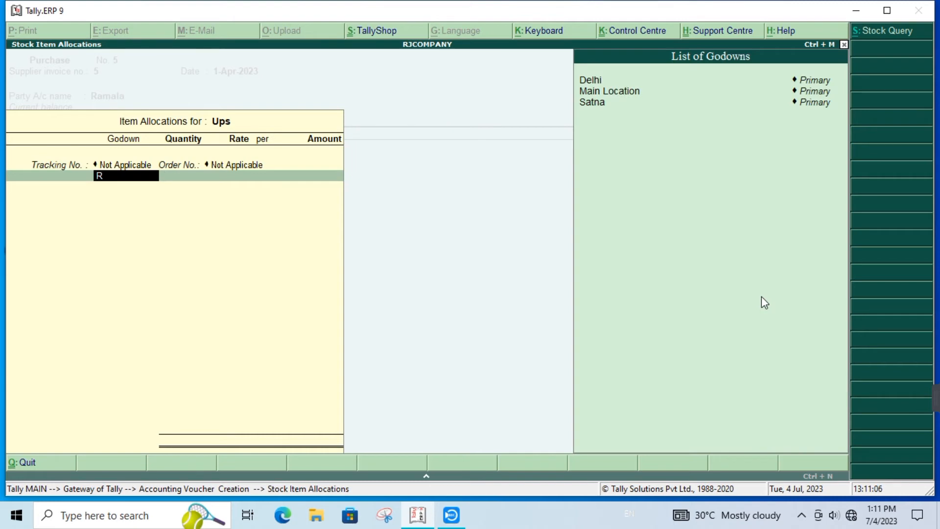
key("Down")
key("Return")
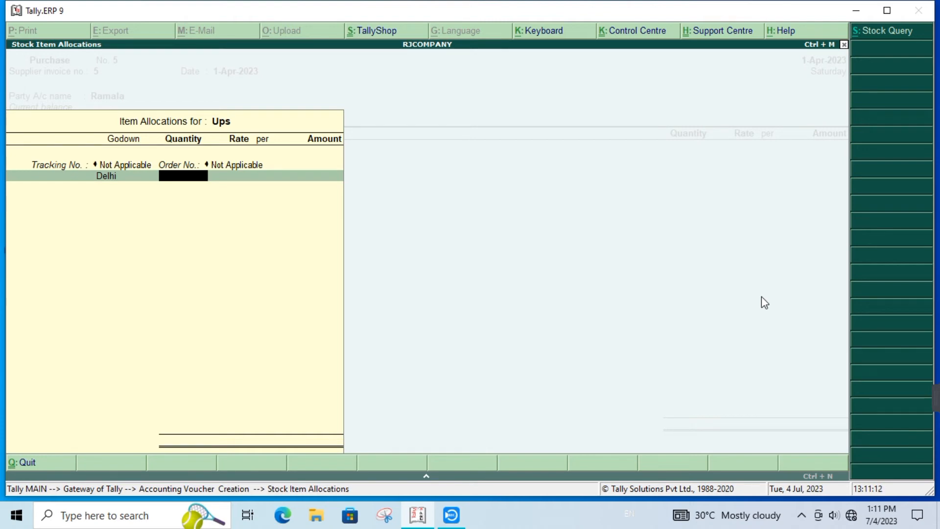
type("50")
key("Return")
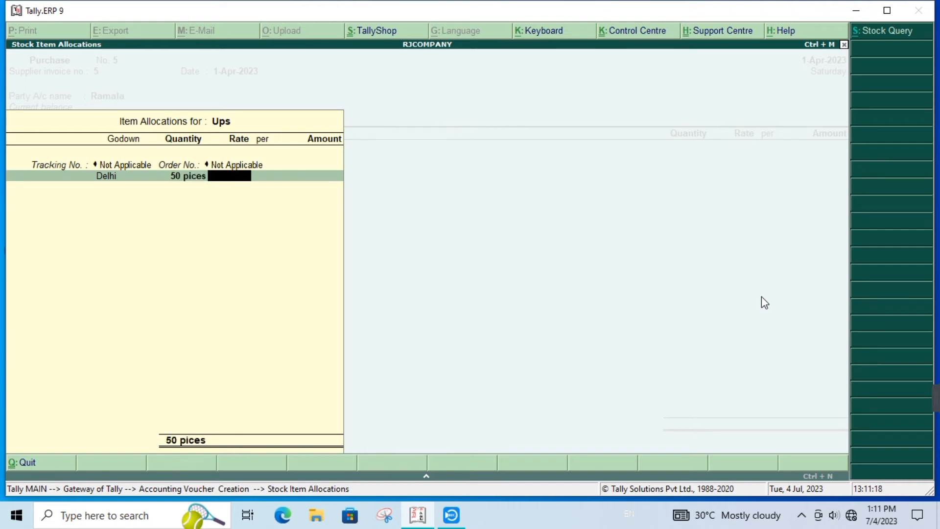
type("2000")
key("Return")
key("Return")
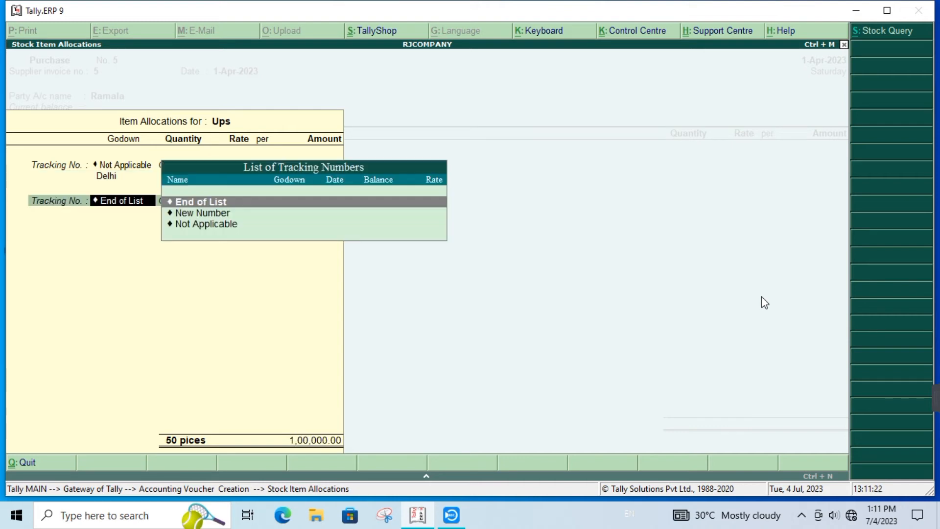
key("Return")
key("Return")
key("Return")
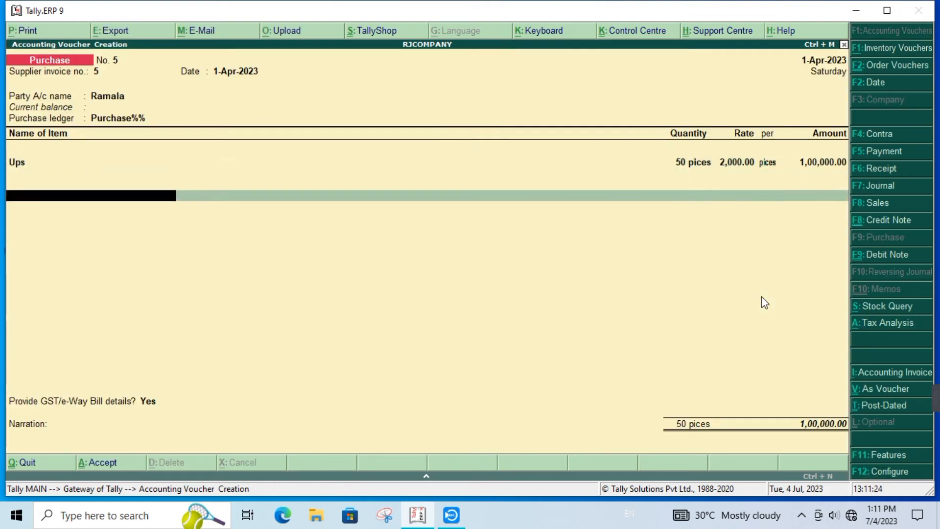
Add the Cgst and Sgst ledgers below the Ups line, accepting the calculated 9% tax amount for each.
type("C")
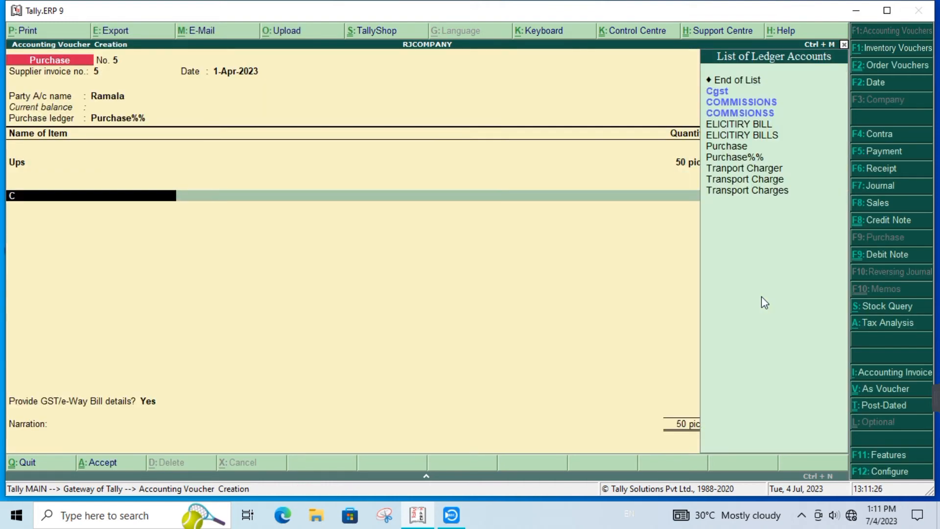
type("g")
key("Return")
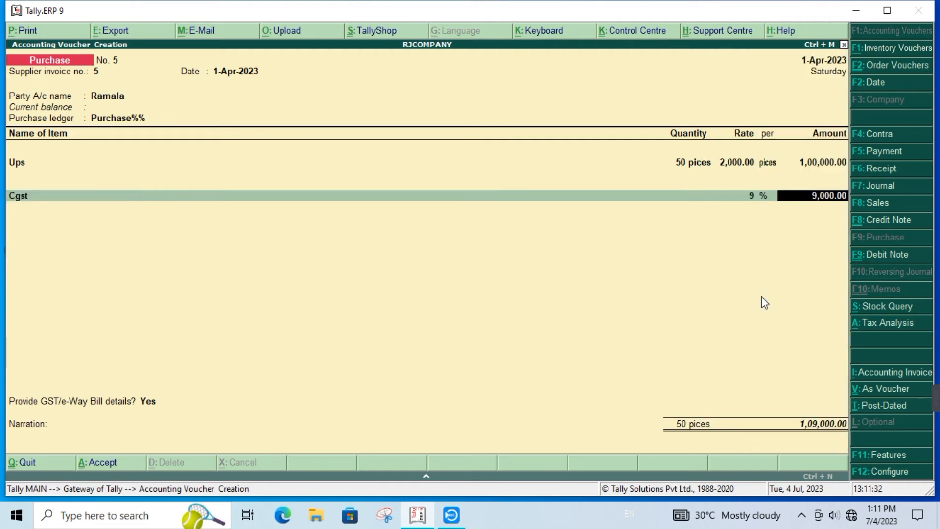
key("Return")
type("S")
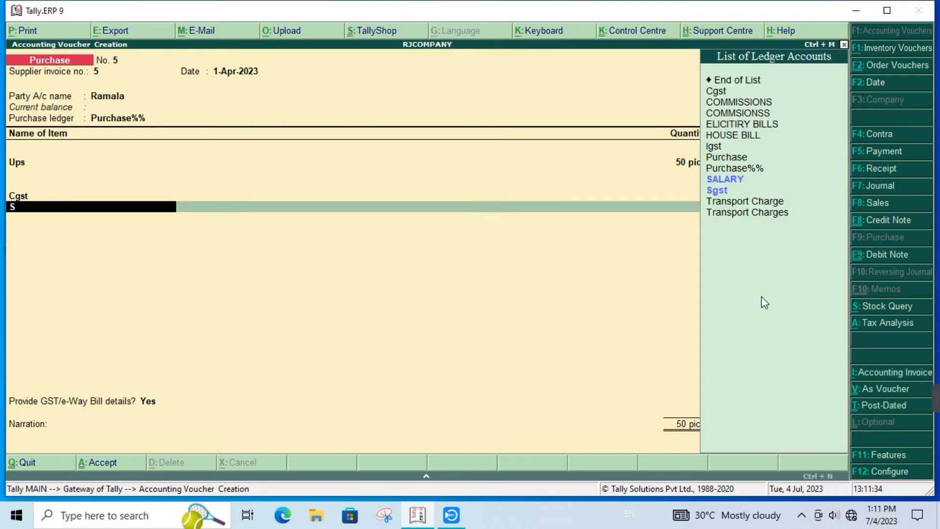
key("Down")
key("Down")
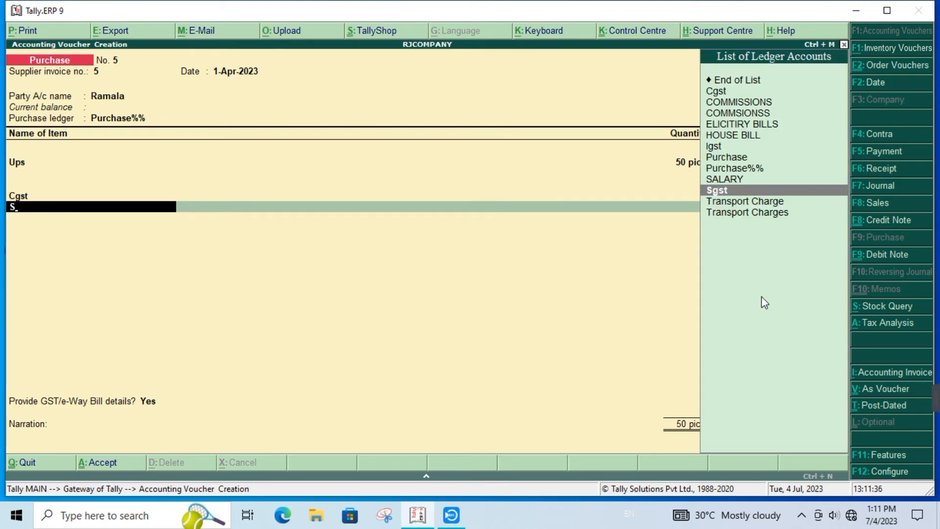
key("Return")
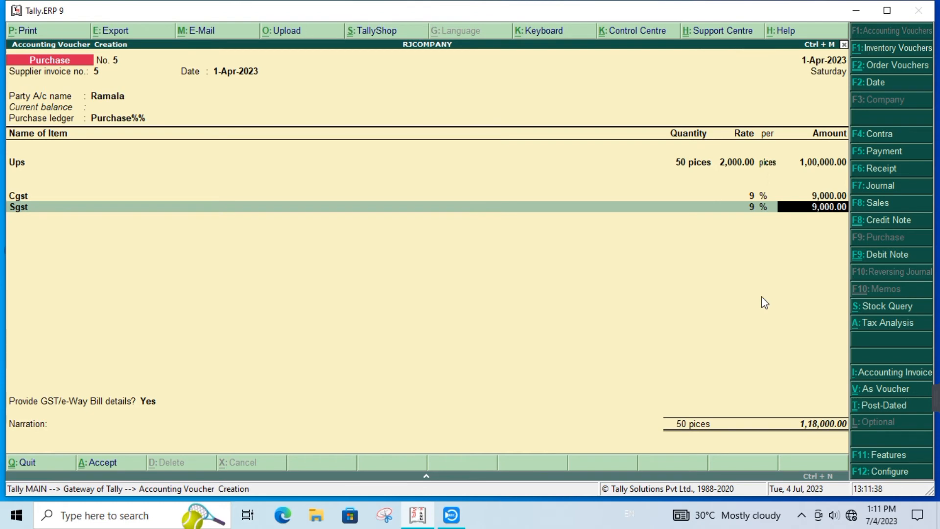
key("Return")
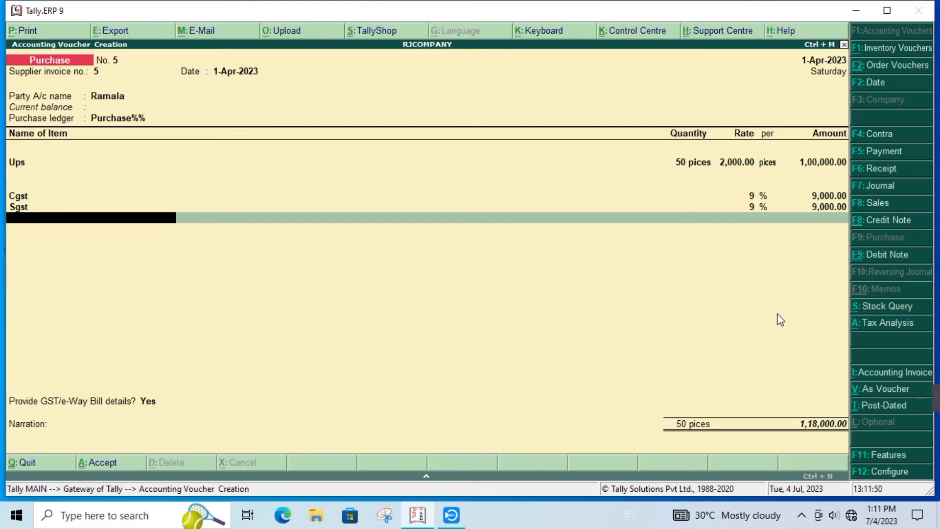
Finish the ledger entries, keep GST/e-Way Bill details at Yes, and accept the default e-way bill, consignor and transporter details.
key("Return")
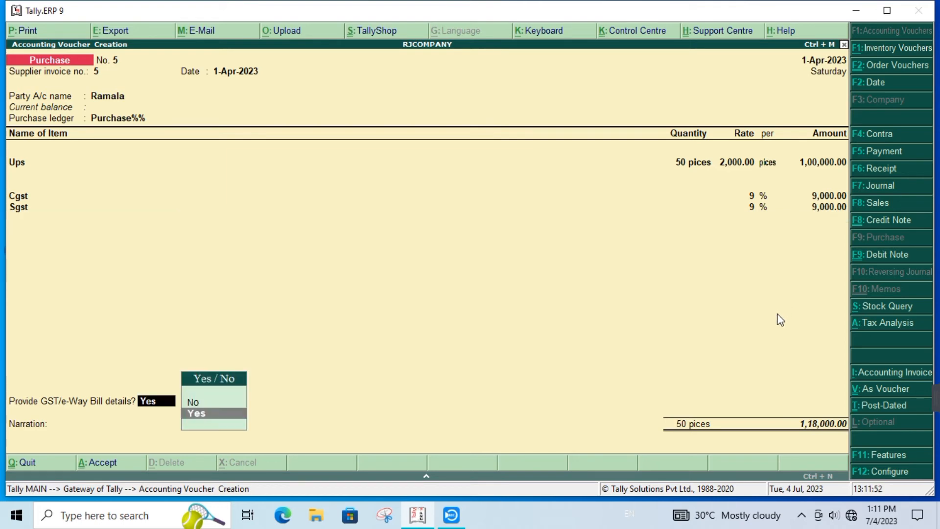
key("Return")
key("Return")
key("Return")
key("Return")
key("Return")
key("Return")
key("Return")
key("Return")
key("Return")
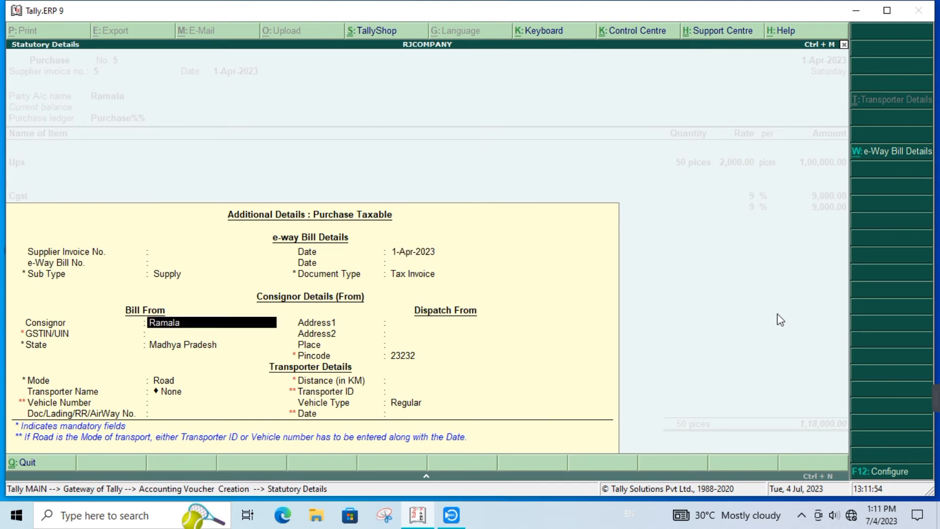
key("Return")
key("Return")
key("Return")
key("Return")
key("Return")
key("Return")
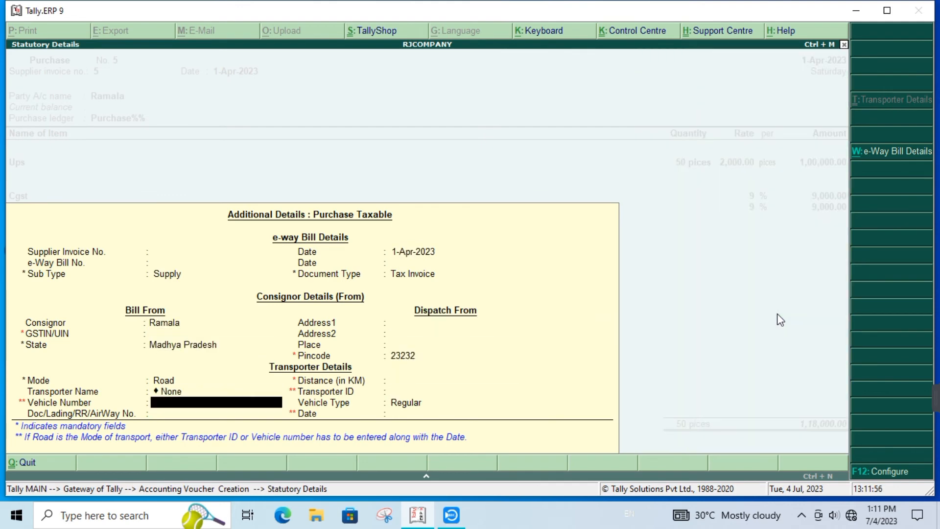
key("Return")
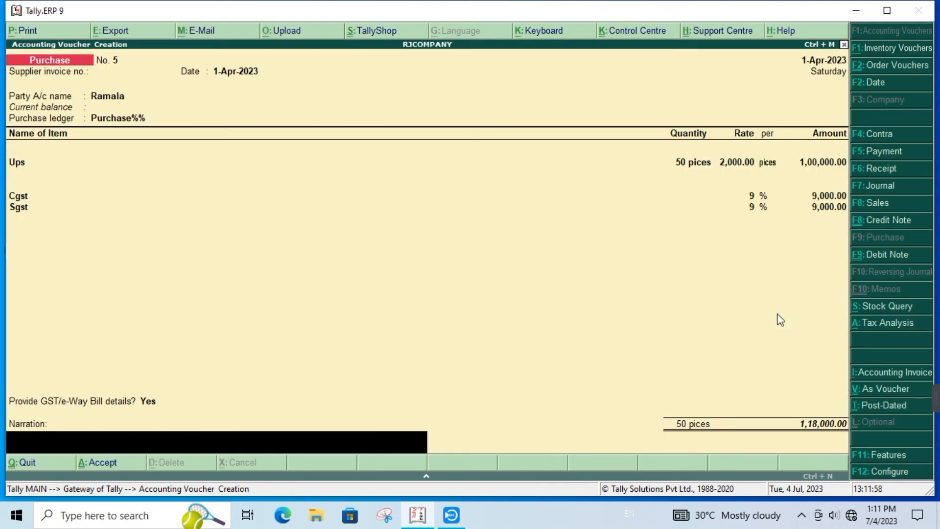
Leave the narration empty, save the purchase voucher, and return to the Gateway of Tally.
key("Return")
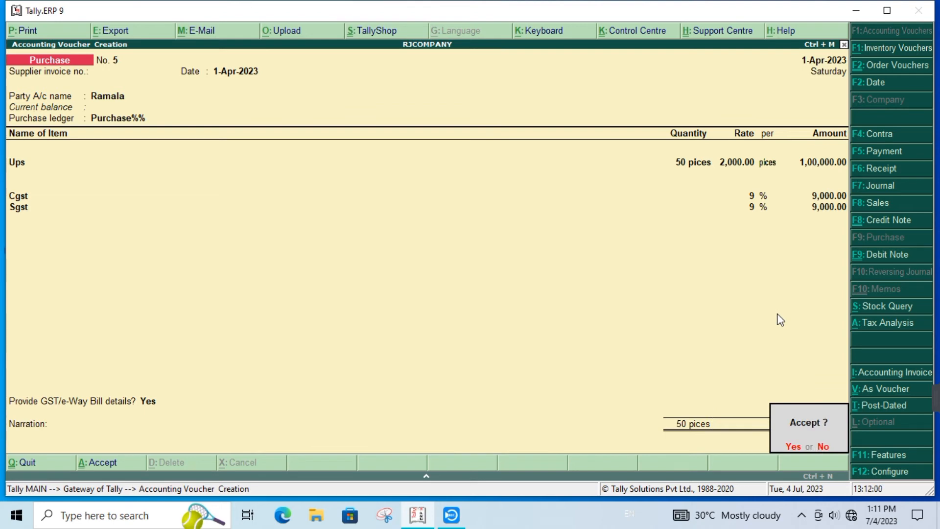
key("y")
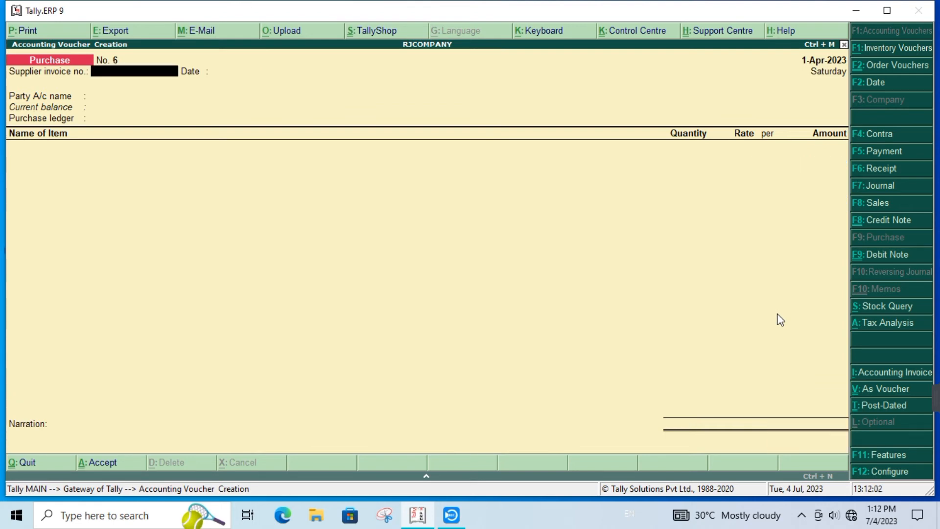
key("Escape")
key("y")
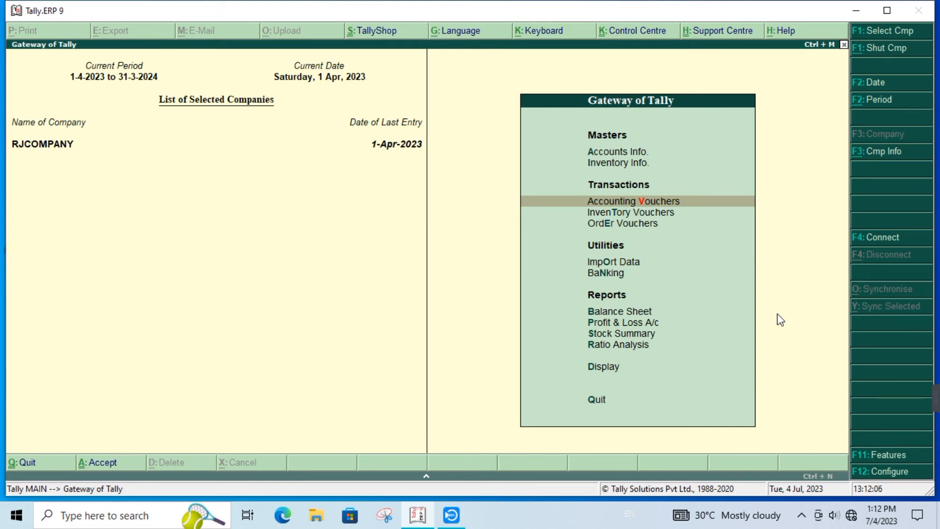
Open the Day Book report for RJCOMPANY.
key("Up")
key("Up")
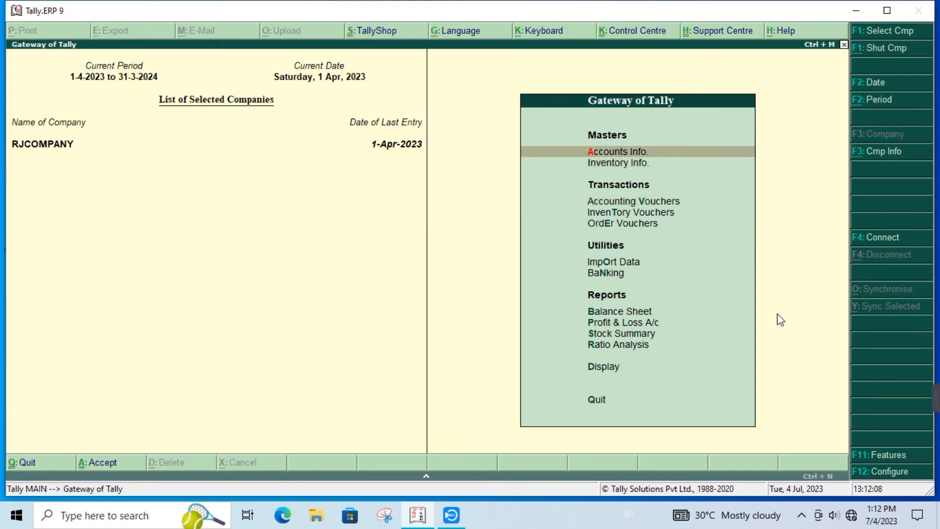
key("Return")
key("Escape")
key("Down")
key("Down")
key("Down")
key("Down")
key("Down")
key("Down")
key("Down")
key("Down")
key("Down")
key("Down")
key("Down")
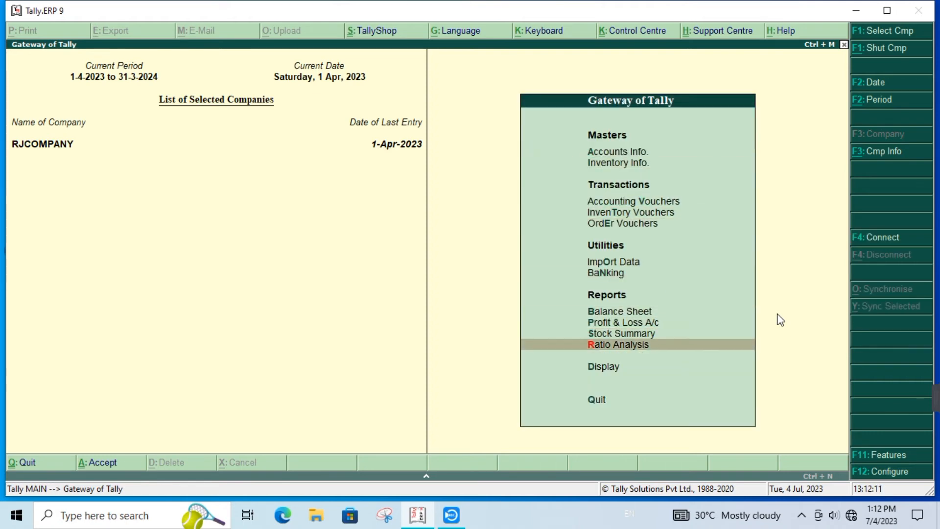
key("Return")
key("Return")
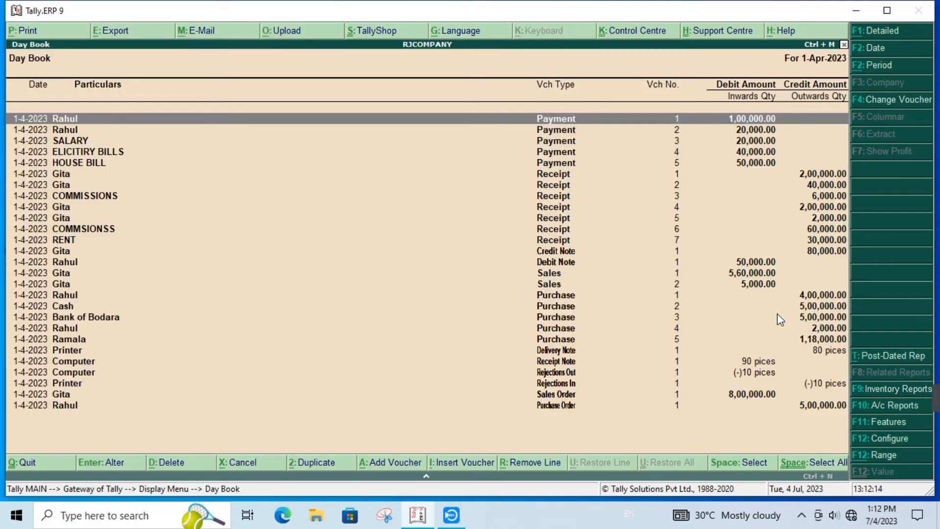
Look through the Day Book's vouchers for 1-Apr-2023, including the sales and purchase entries.
key("Down")
key("Down")
key("Down")
key("Down")
key("Down")
key("Down")
key("Down")
key("Down")
key("Down")
key("Down")
key("Down")
key("Down")
key("Down")
key("Down")
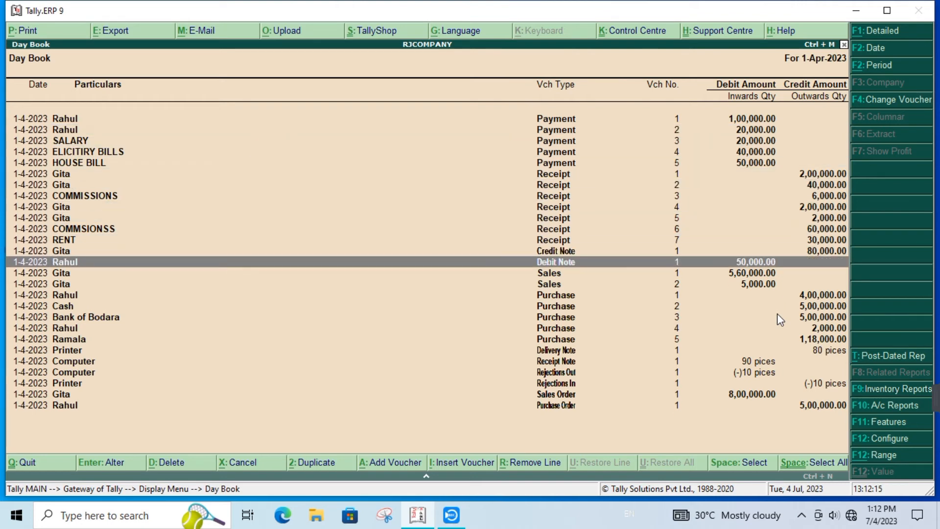
key("Down")
key("Down")
key("Down")
key("Down")
key("Down")
key("Down")
key("Down")
key("Down")
key("Down")
key("Down")
key("Down")
key("Down")
key("Up")
key("Up")
key("Up")
key("Up")
key("Up")
key("Up")
key("Up")
key("Up")
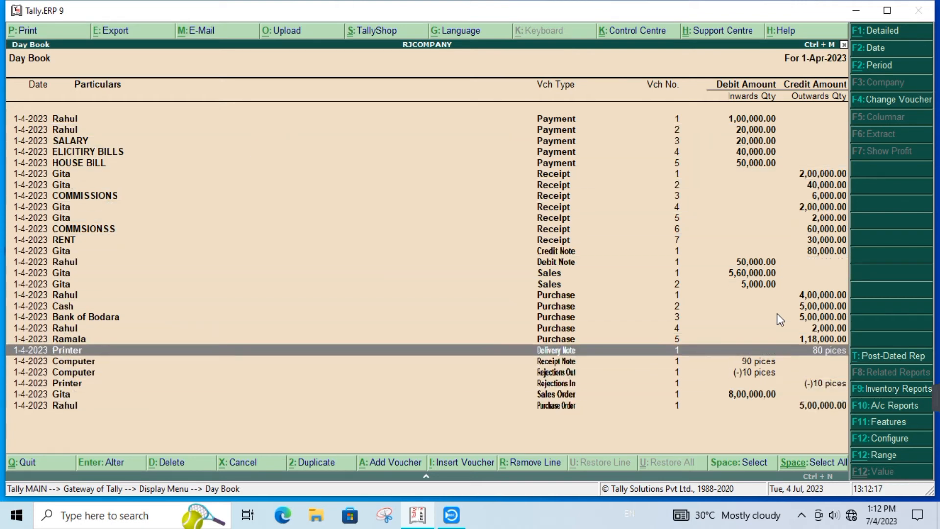
key("Up")
key("Up")
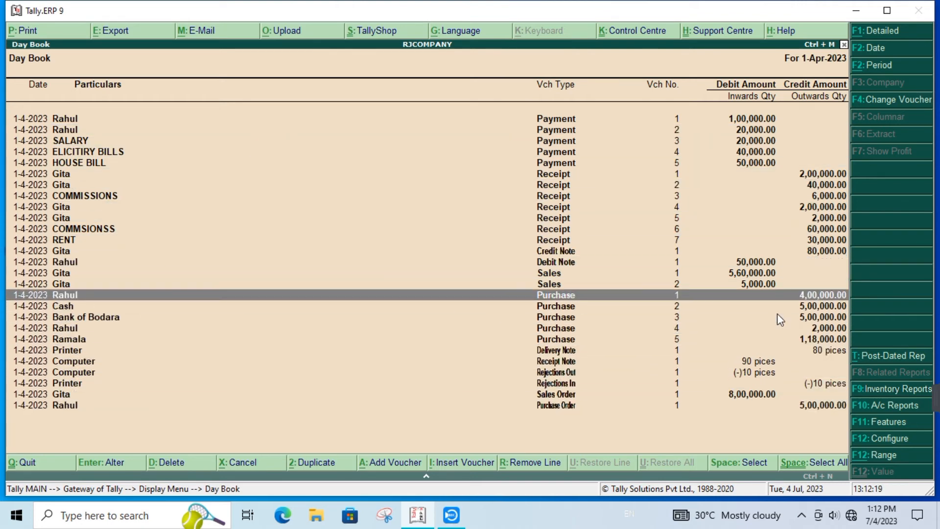
key("Down")
key("Up")
key("Up")
key("Up")
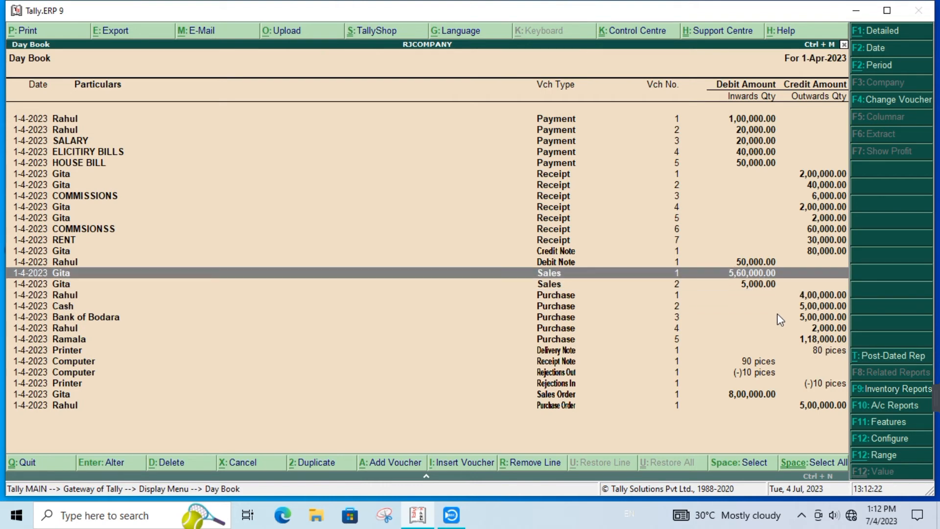
Open purchase voucher no. 5 from the Day Book.
key("Down")
key("Down")
key("Down")
key("Down")
key("Down")
key("Down")
key("Return")
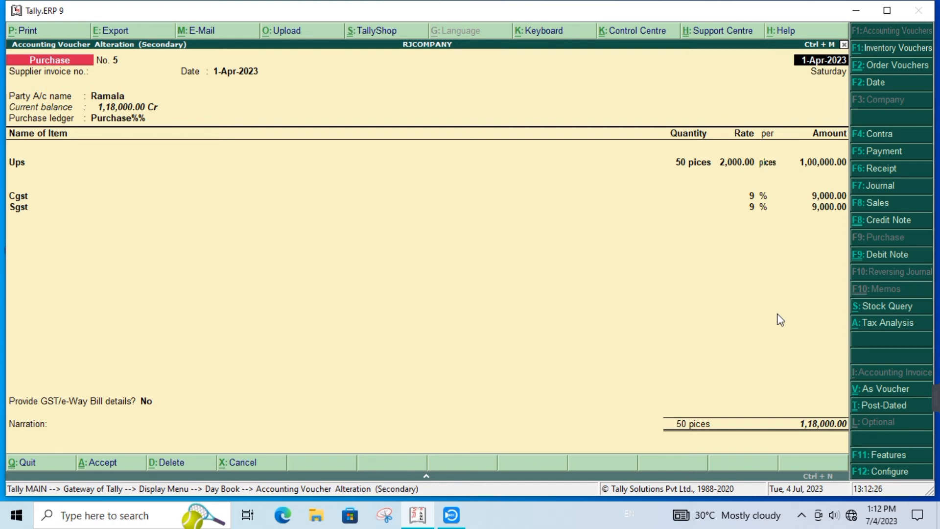
Preview the printed invoice of the purchase voucher, examine its item, tax and total lines enlarged, and close the preview.
key("alt+p")
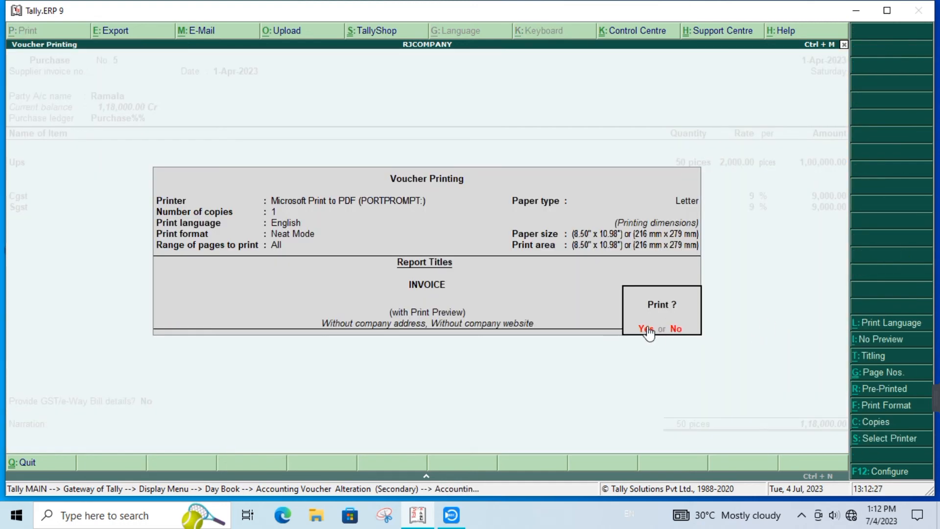
left_click(646, 329)
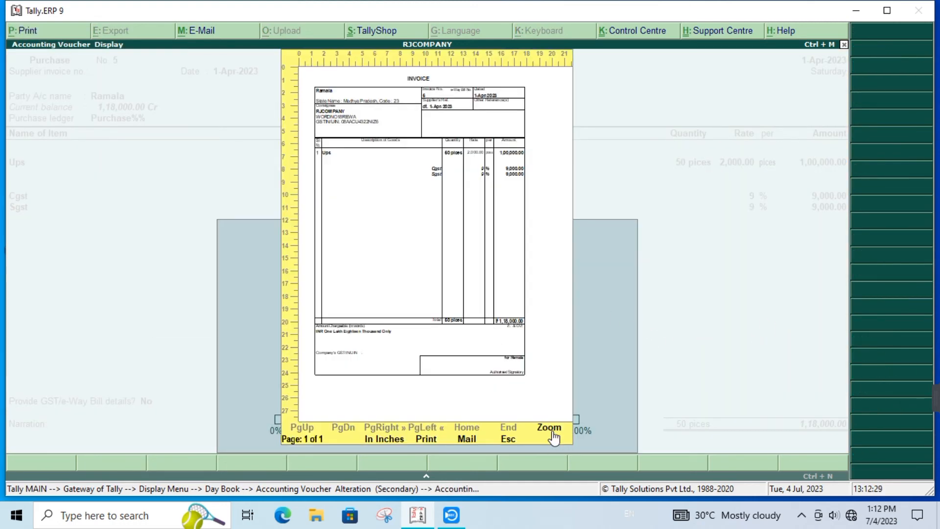
left_click(549, 428)
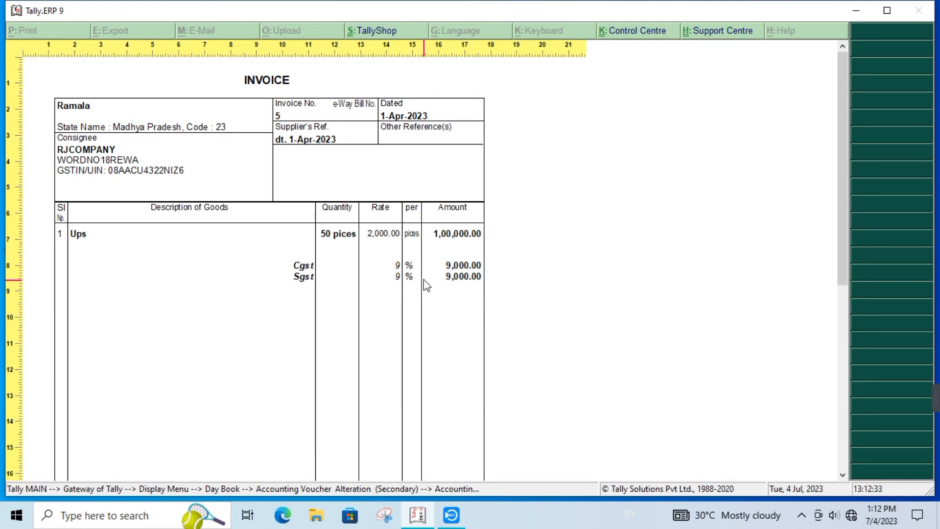
scroll(392, 289, "down", 3)
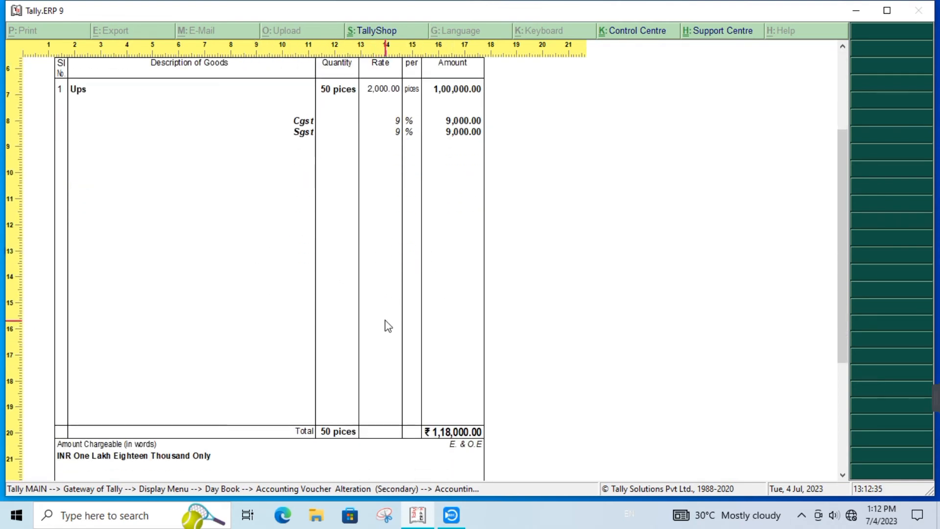
scroll(389, 326, "down", 1)
scroll(377, 338, "up", 4)
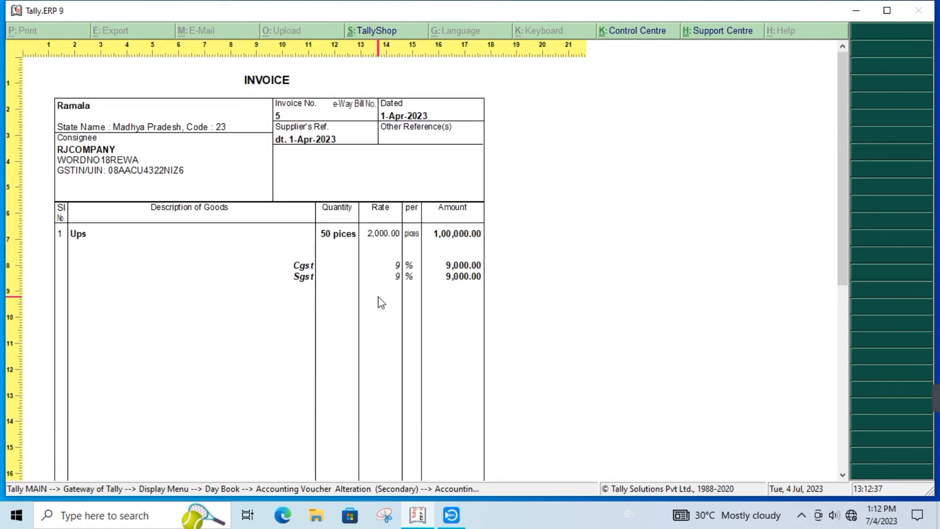
key("Escape")
key("Escape")
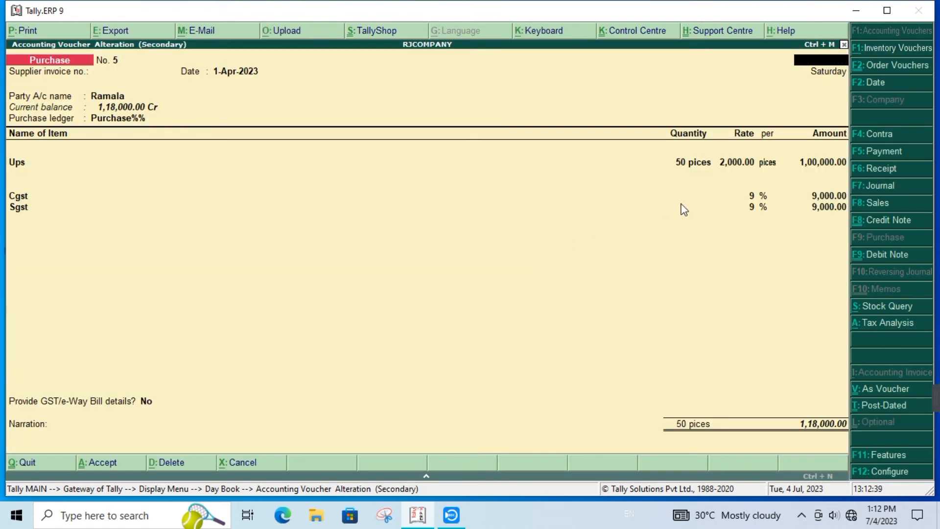
Leave purchase voucher no. 5 and the Day Book, and return to the Gateway of Tally.
key("Escape")
key("Return")
key("Escape")
key("Escape")
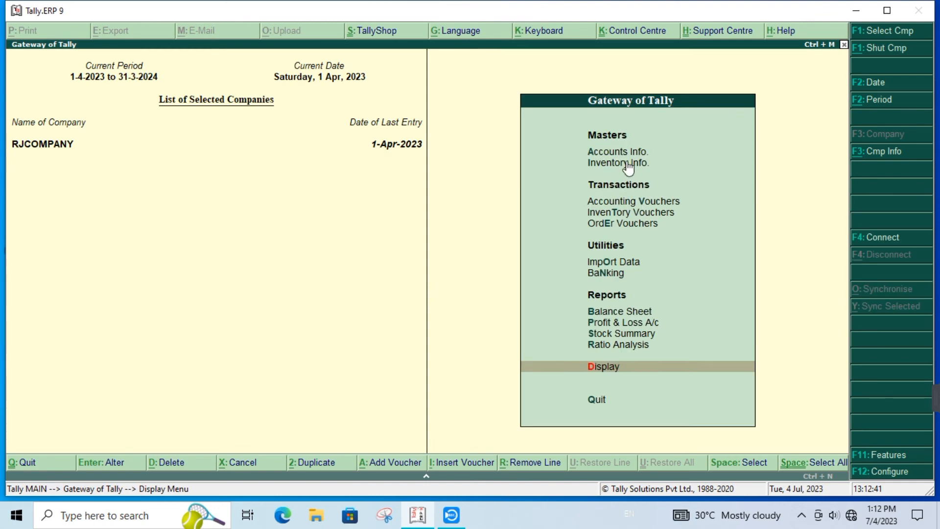
left_click(621, 149)
key("Escape")
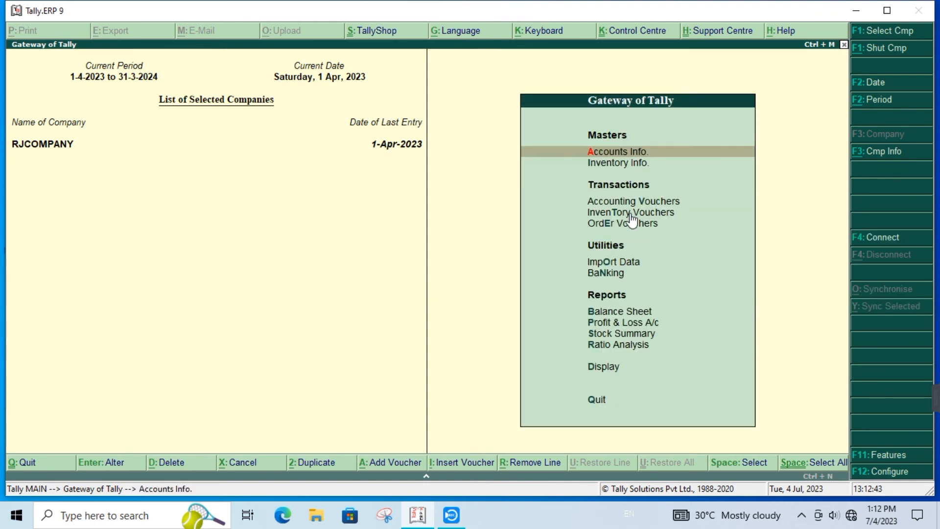
Bring up the list of existing ledgers for altering a single ledger.
left_click(619, 152)
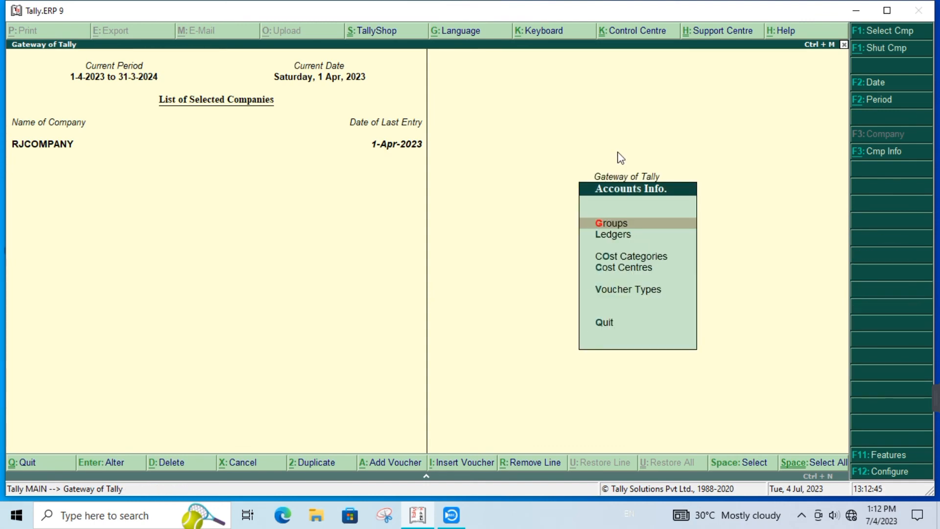
key("Down")
key("Return")
key("Down")
key("Down")
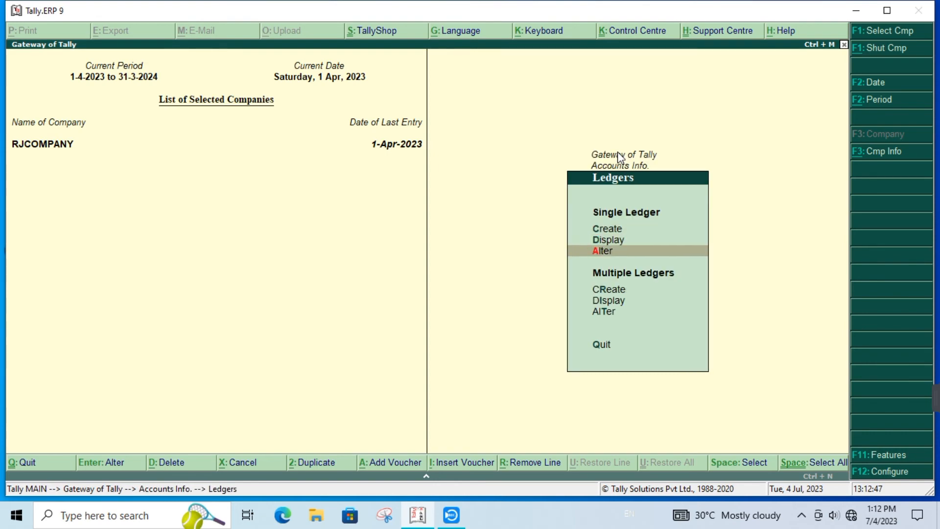
key("Return")
Open the Purchase%% ledger for alteration.
key("Down")
key("Down")
key("Down")
key("Down")
key("Down")
key("Down")
key("Down")
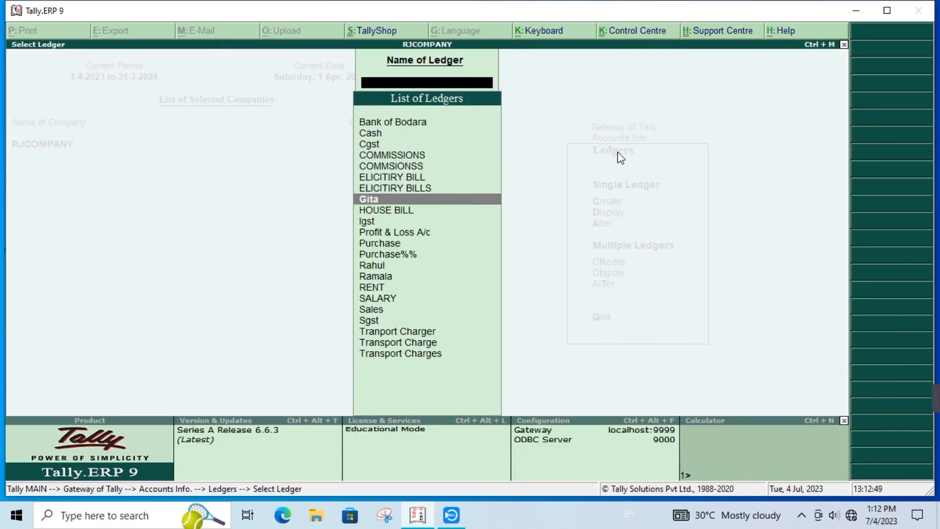
key("Down")
key("Down")
key("Down")
key("Down")
key("Down")
key("Return")
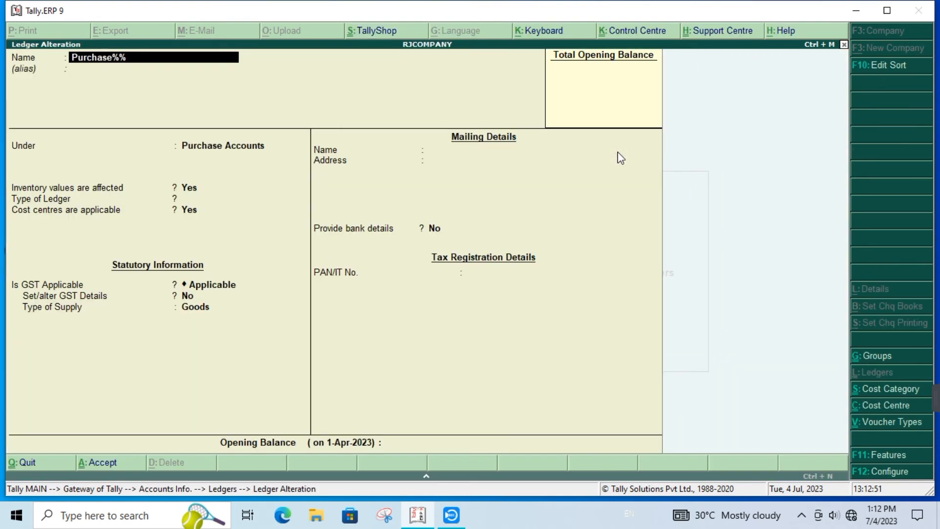
Set the ledger type to Not Applicable and choose Yes for altering the Purchase%% ledger's GST details.
key("Return")
key("Return")
key("Return")
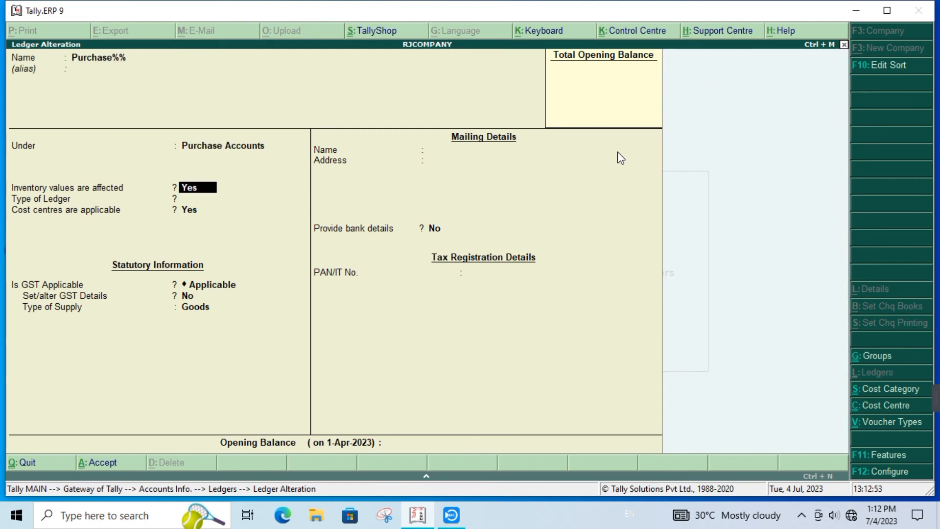
key("Return")
key("Return")
key("Return")
key("Return")
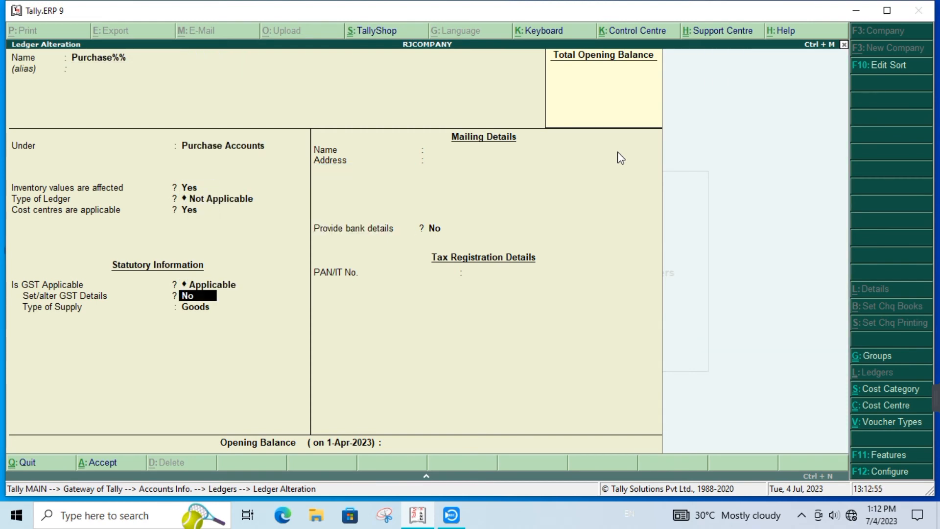
type("y")
key("Return")
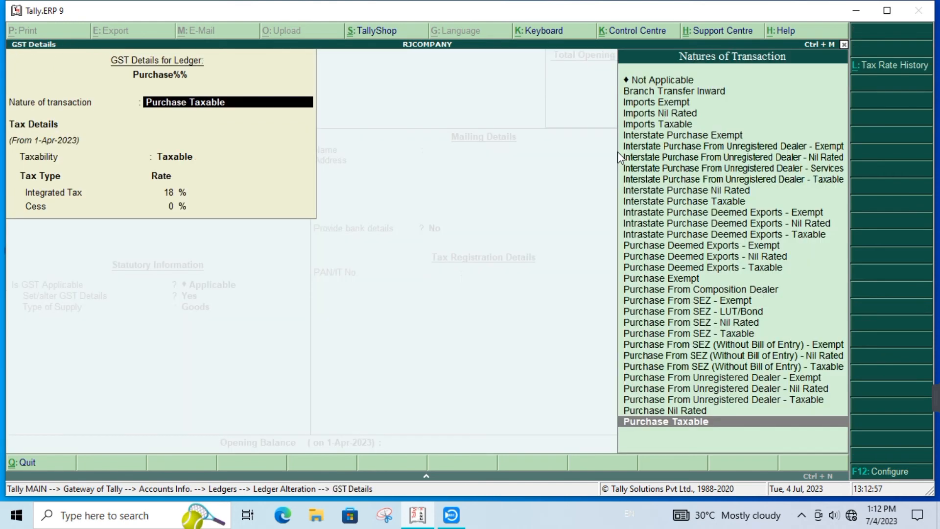
Set the Purchase%% ledger's nature of transaction to Interstate Purchase Taxable.
key("Up")
key("Up")
key("Up")
key("Up")
key("Up")
key("Up")
key("Up")
key("Up")
key("Up")
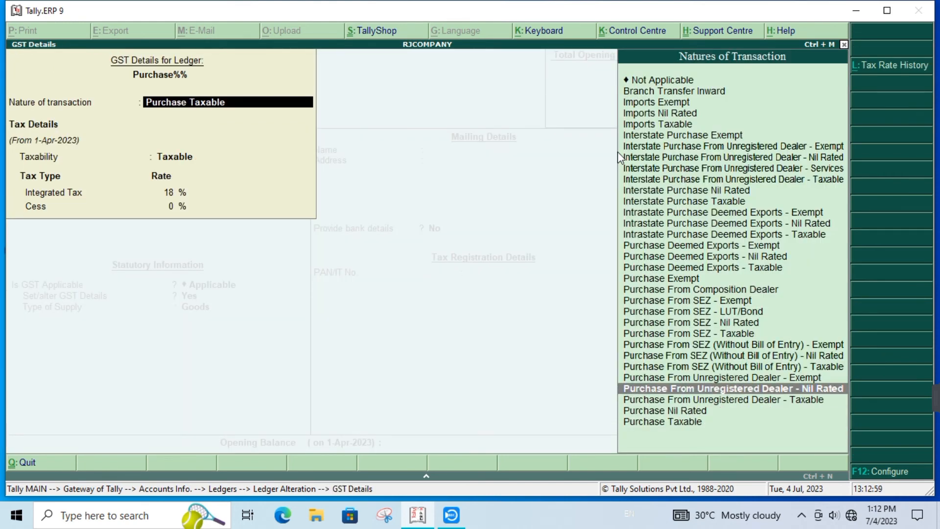
key("Up")
key("Up")
key("Up")
key("Up")
key("Up")
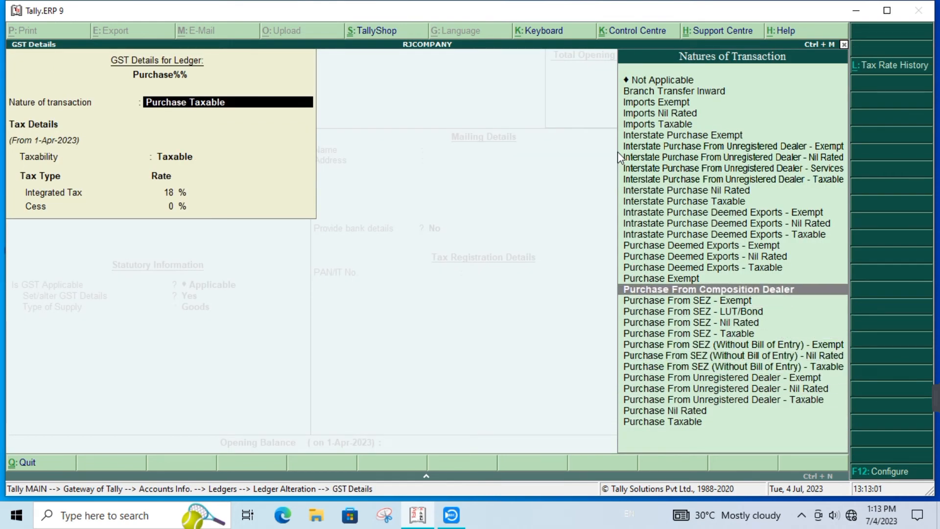
key("Up")
key("Up")
key("Up")
key("Up")
key("Up")
key("Up")
key("Up")
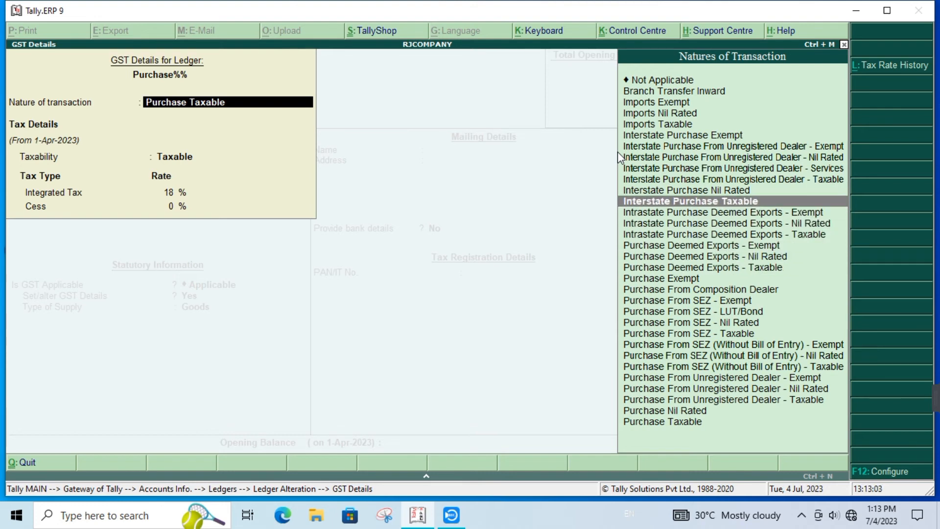
key("Down")
key("Return")
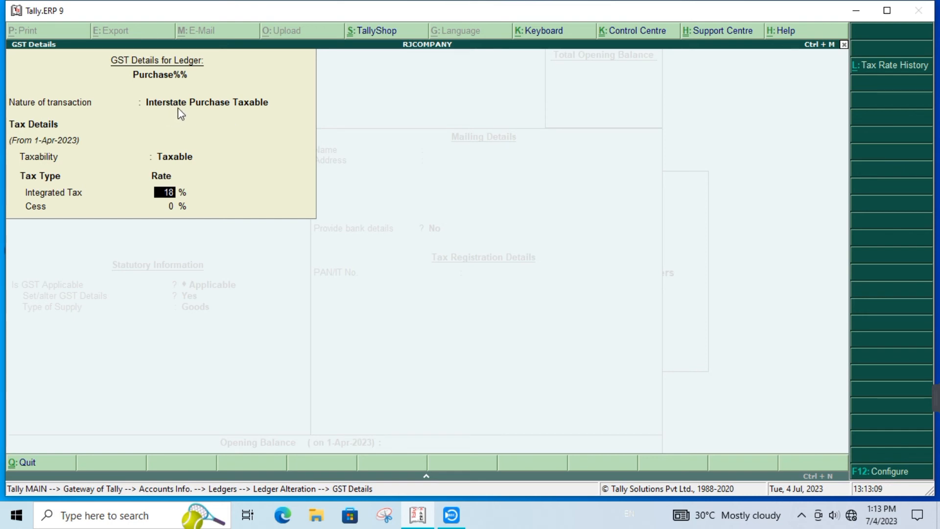
Keep integrated tax at 18%, cess at 0% and supply type Goods, and save the Purchase%% ledger.
key("Return")
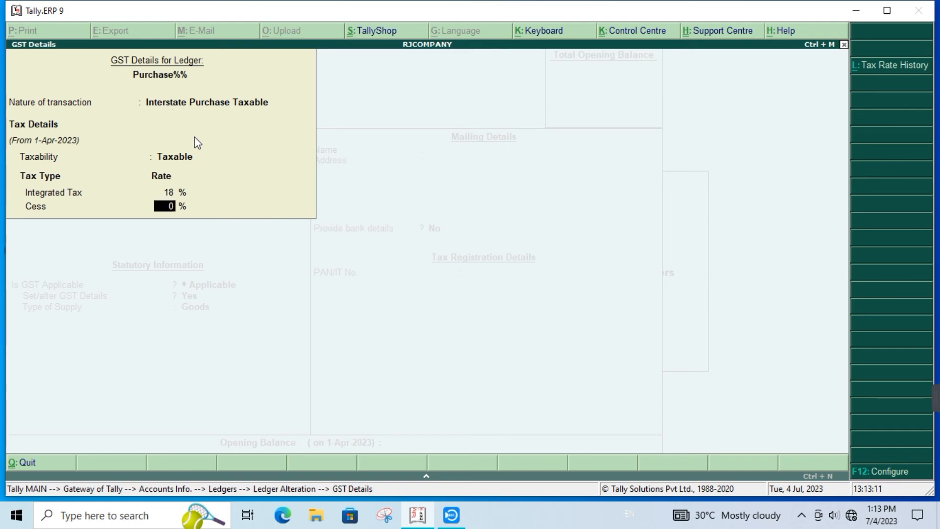
key("Return")
key("Return")
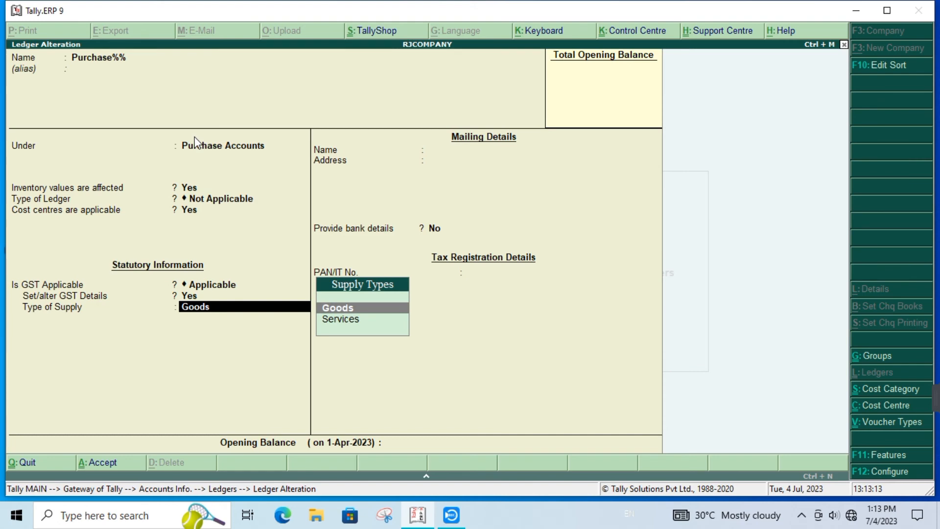
key("Return")
key("Return")
key("Return")
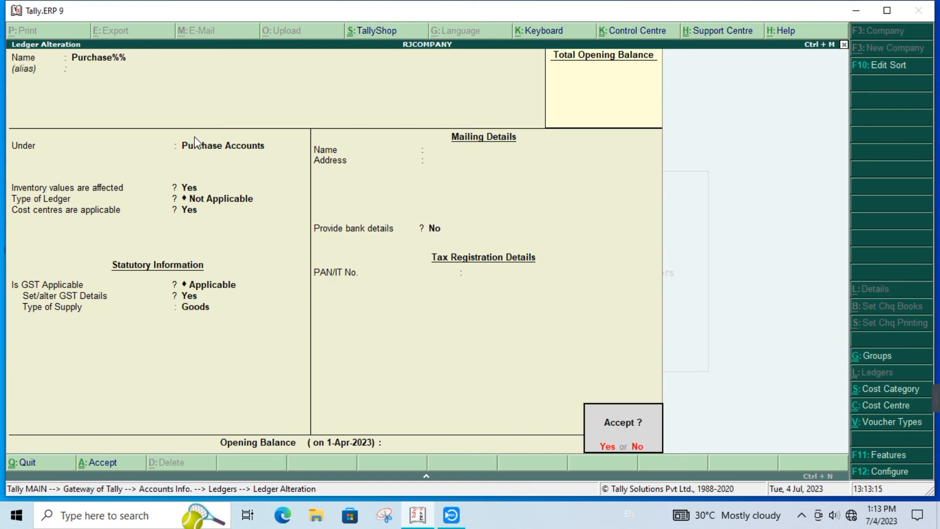
key("Return")
key("Escape")
key("Escape")
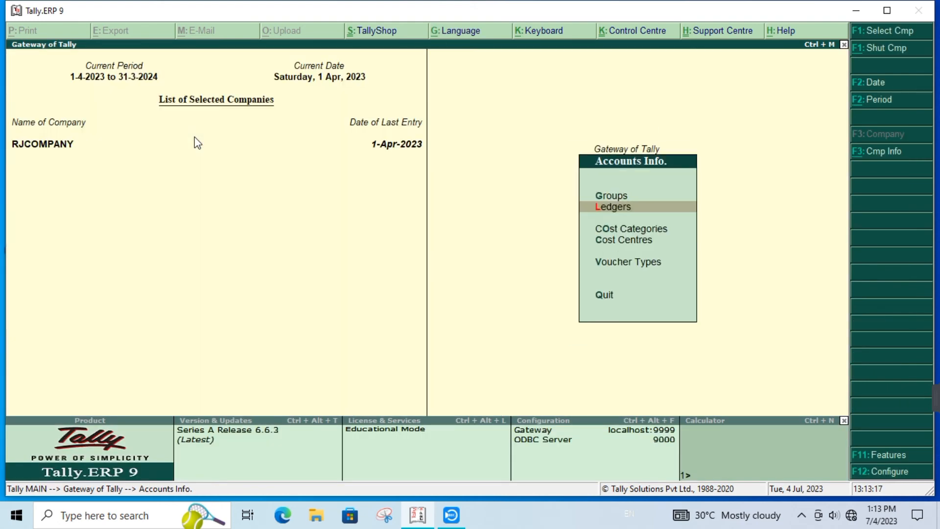
Bring up the list of stock items for altering a single item.
key("Escape")
key("Down")
key("Down")
key("Up")
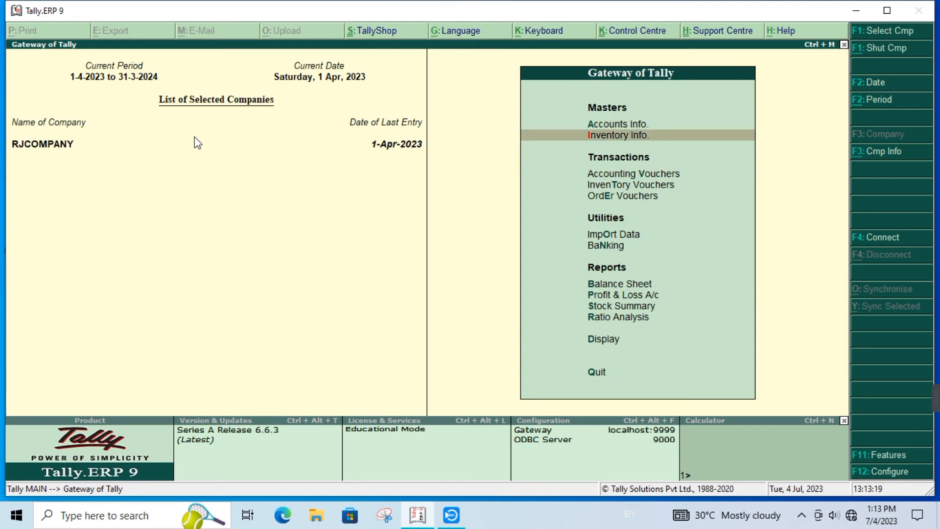
key("Up")
key("Down")
key("Return")
key("Down")
key("Down")
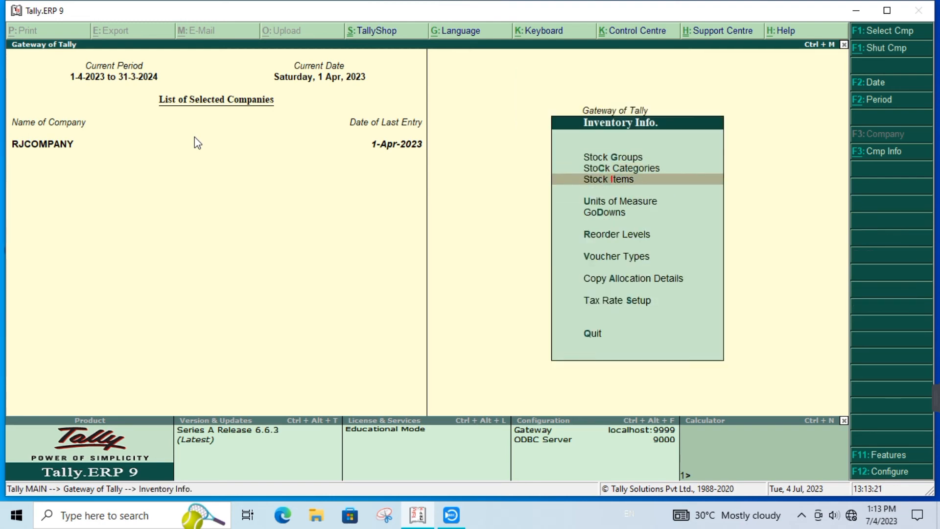
key("Return")
key("Down")
key("Down")
key("Return")
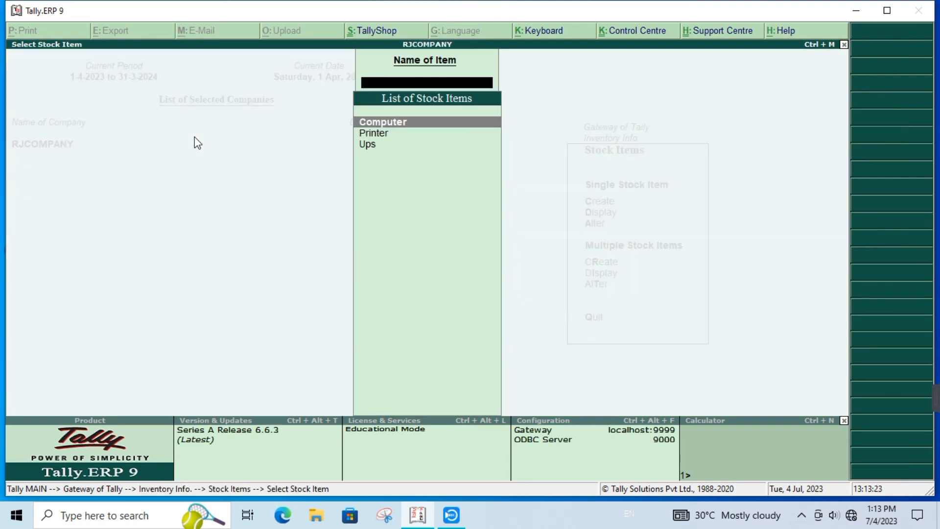
Open the stock item Ups for alteration and choose Yes for altering its GST details.
key("Down")
key("Down")
key("Return")
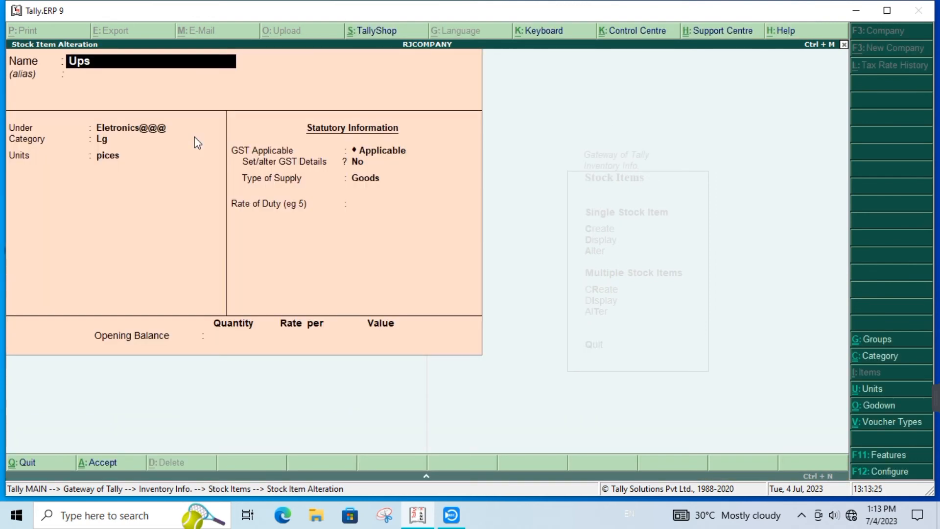
key("Return")
key("Return")
key("Return")
key("Return")
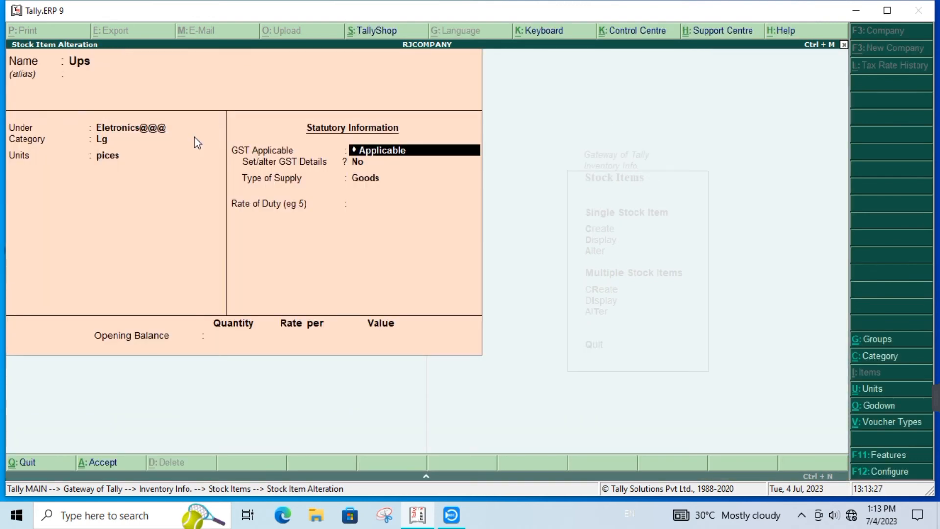
key("Return")
type("y")
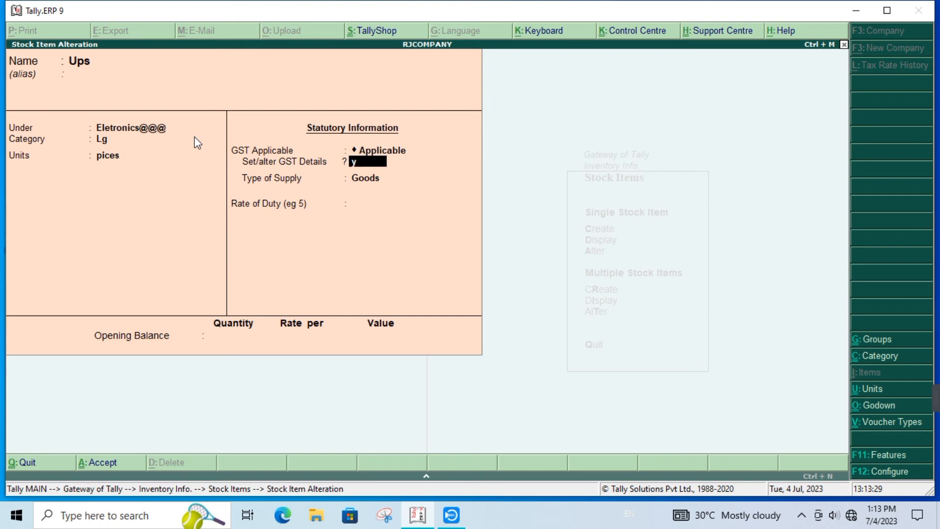
key("Return")
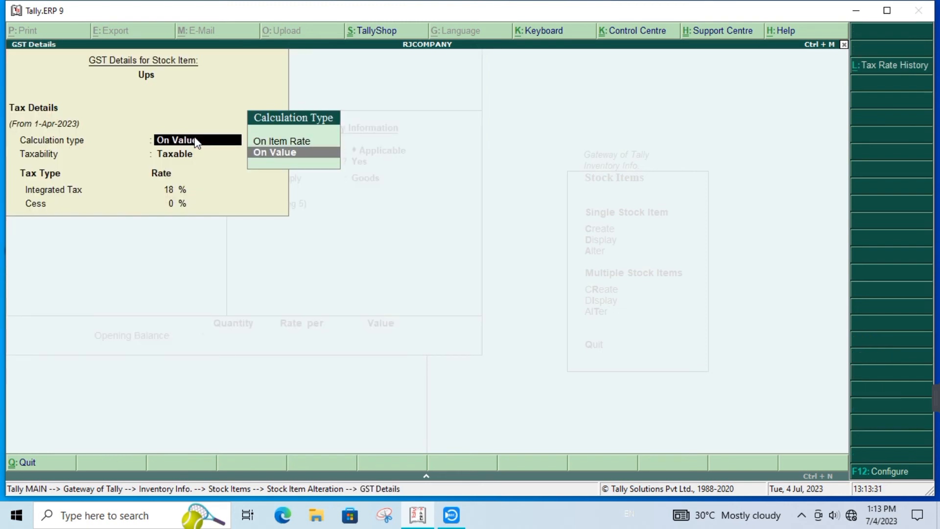
Keep the GST calculation On Value, Taxable at 18% integrated tax with supply type Goods, and save the stock item Ups.
key("Return")
key("Return")
key("Return")
key("Return")
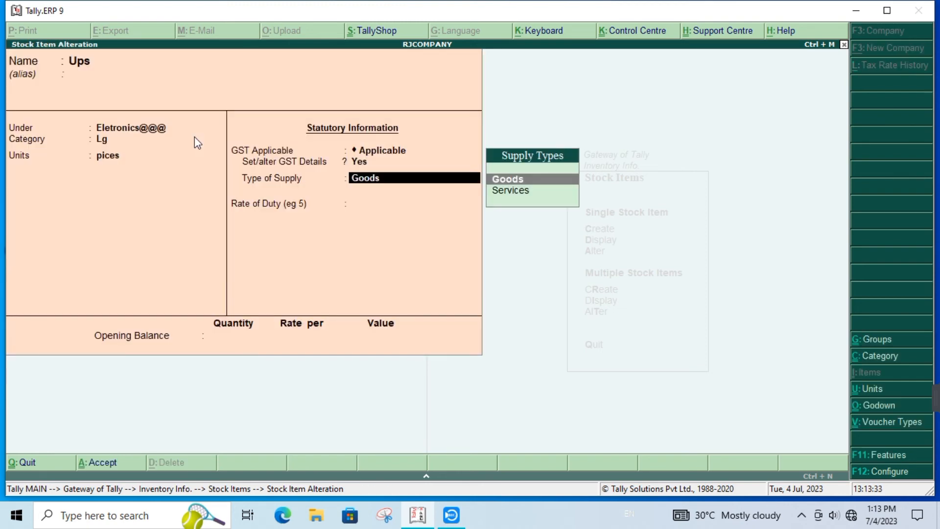
key("Return")
key("Return")
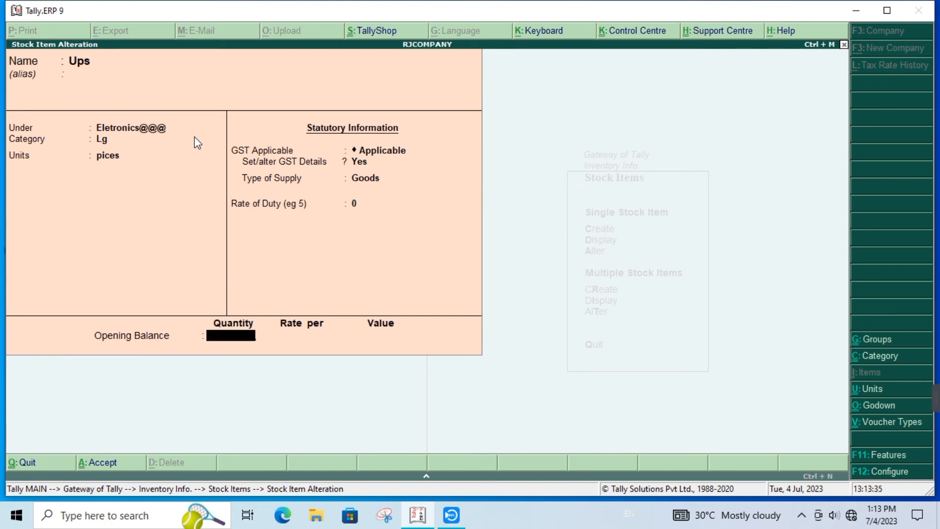
key("Return")
key("y")
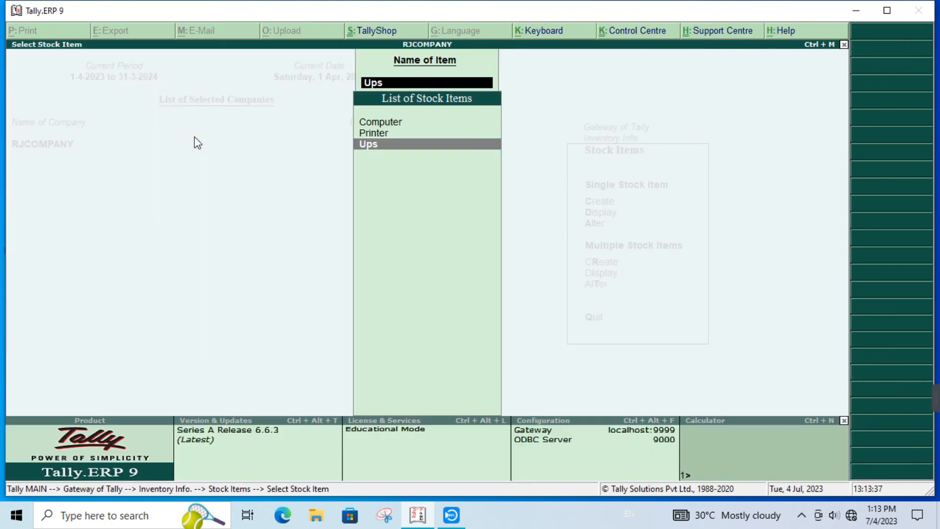
key("Escape")
key("Escape")
key("Escape")
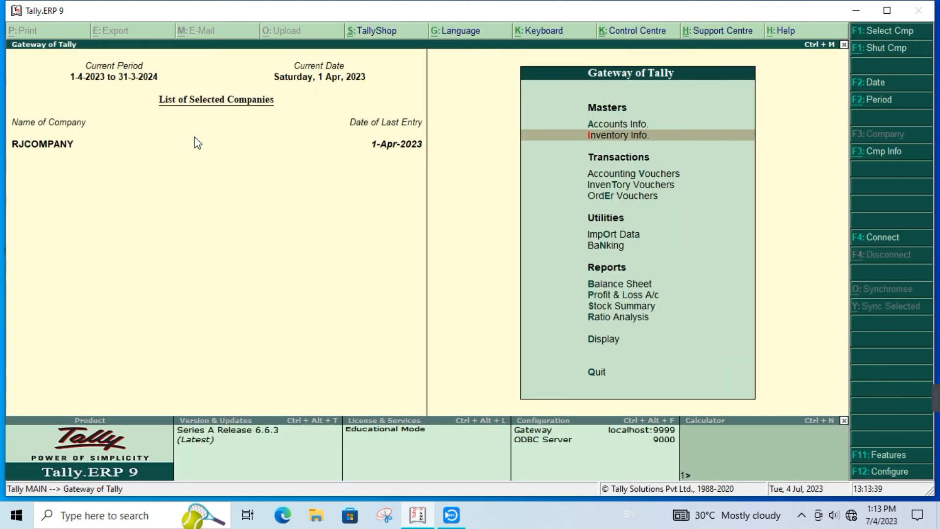
key("Down")
key("Return")
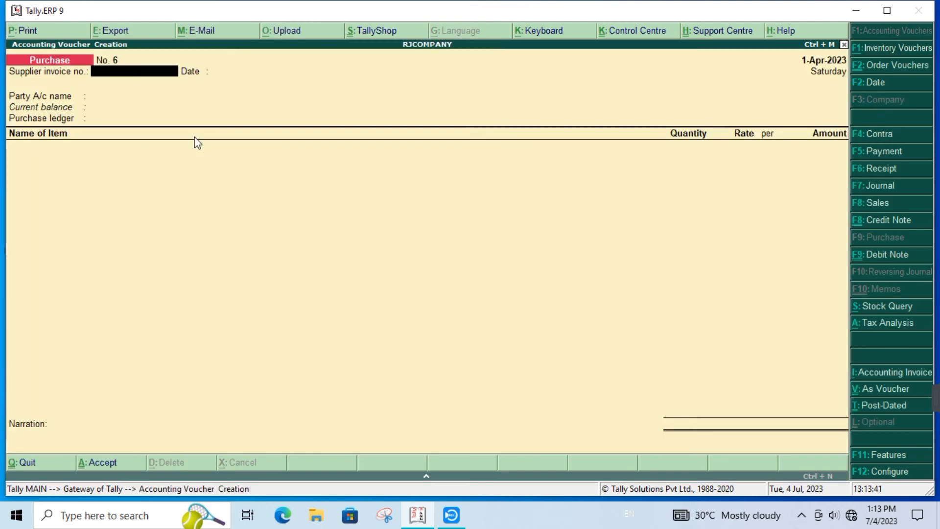
type("6")
key("Return")
key("Return")
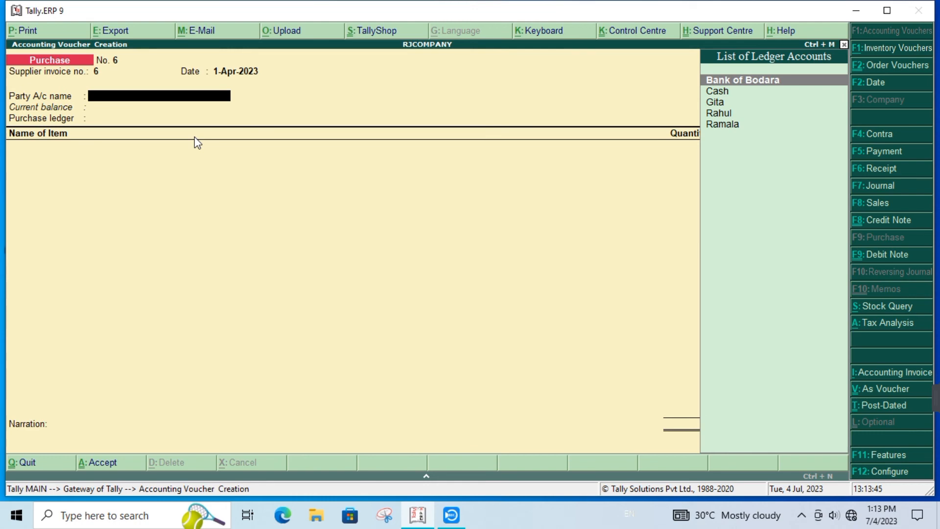
key("Escape")
key("Return")
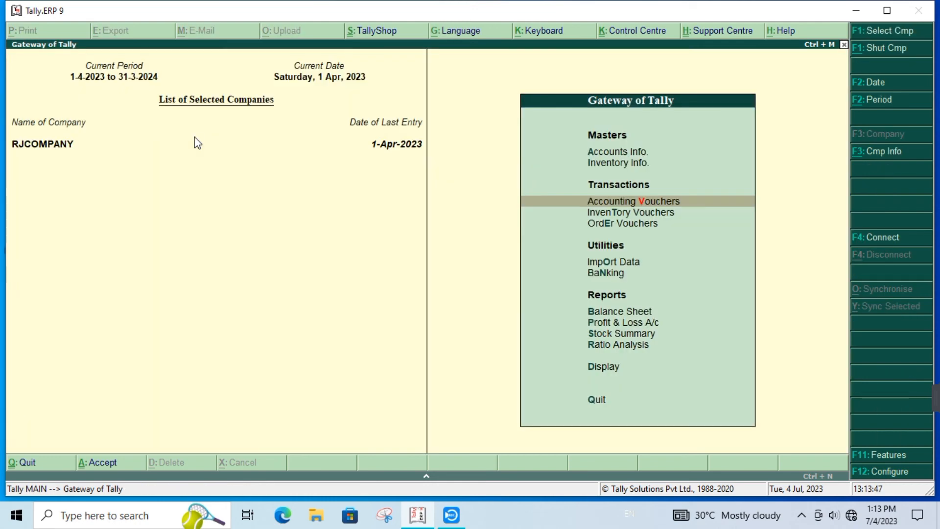
key("Up")
key("Up")
key("Return")
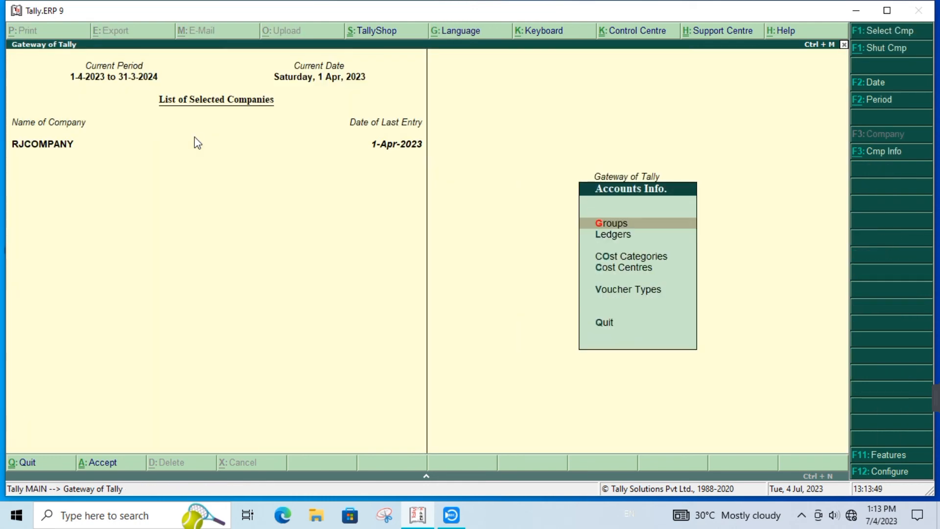
key("Down")
key("Return")
key("Escape")
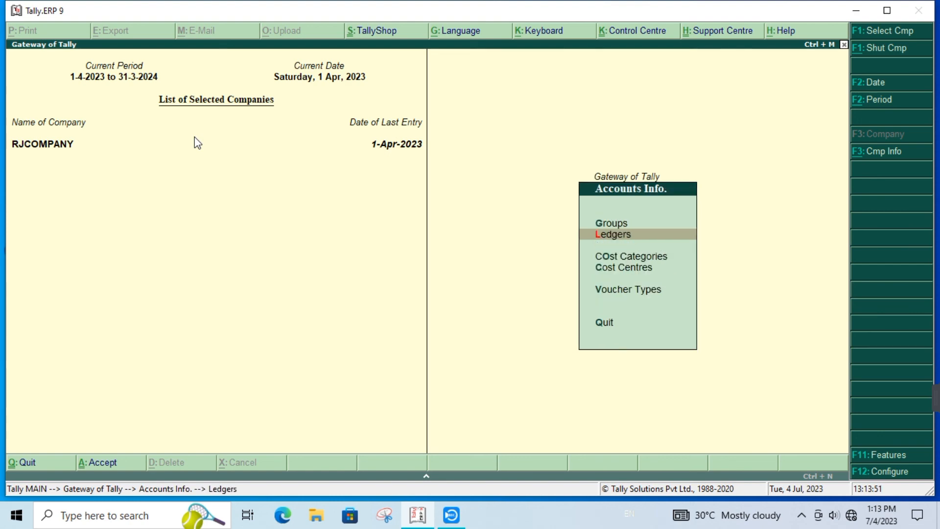
key("Escape")
Start a purchase voucher with supplier invoice no. 6 dated 1-Apr-2023 and choose the supplier's party account.
key("Down")
key("Down")
key("Return")
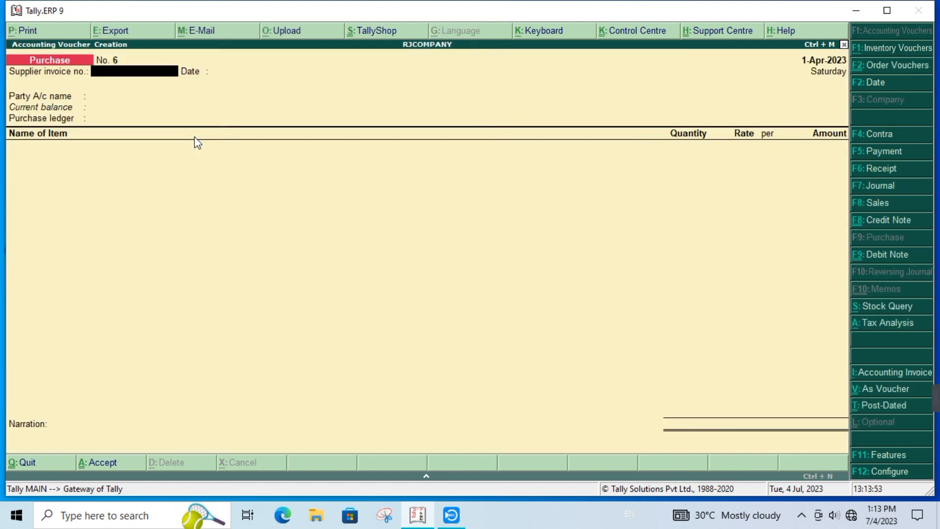
type("6")
key("Return")
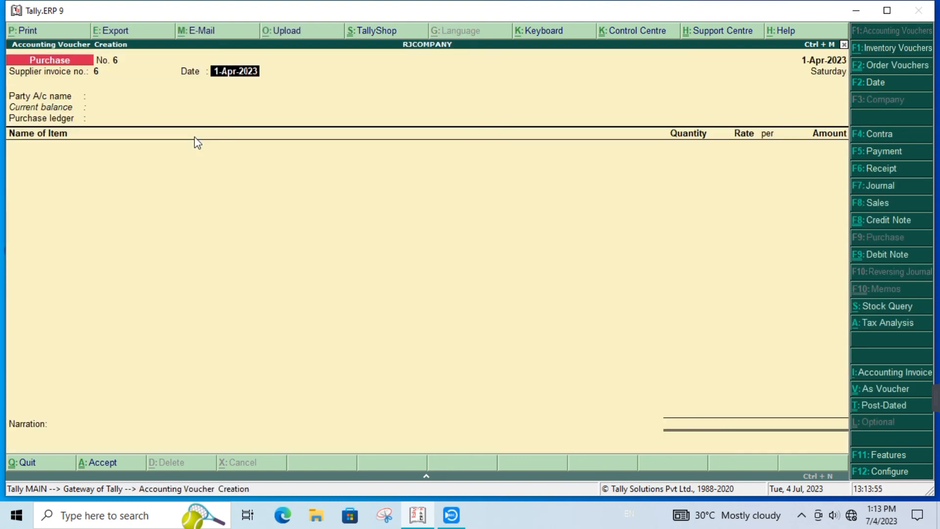
key("Return")
key("Down")
key("Down")
key("Down")
key("Return")
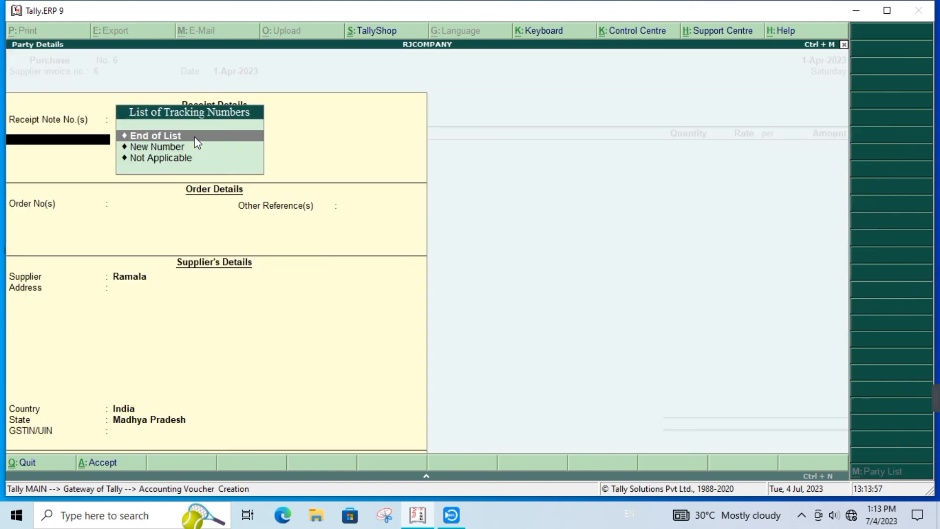
Complete the party details with End of List for receipt notes and orders, and select Purchase%% as the purchase ledger.
key("Return")
key("Return")
key("Return")
key("Return")
key("Return")
key("Return")
key("Return")
key("Return")
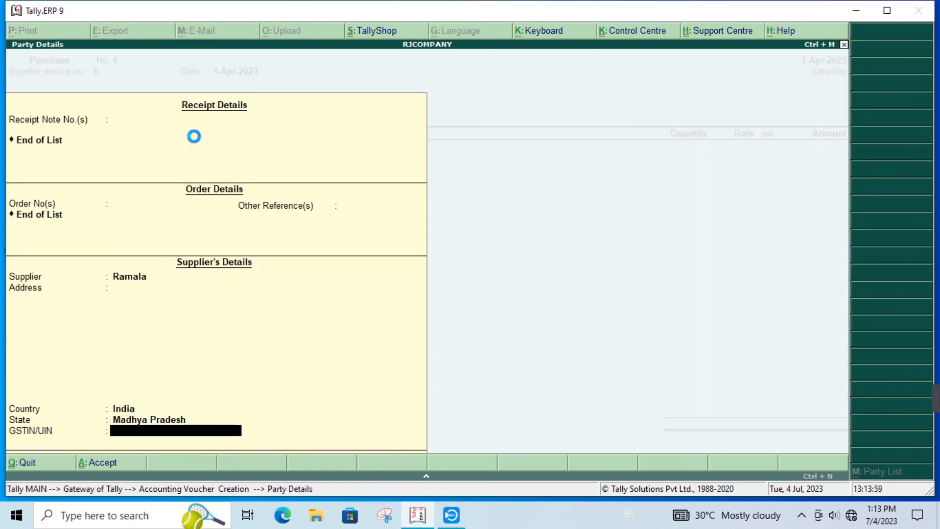
key("Down")
key("Return")
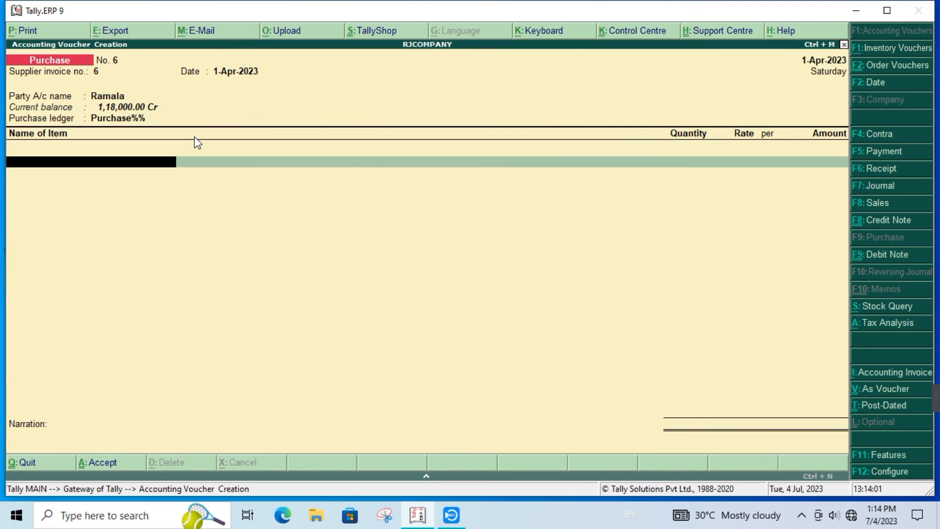
Add the item Ups with tracking and order numbers Not Applicable, allocated to the Satna godown.
type("u")
key("Return")
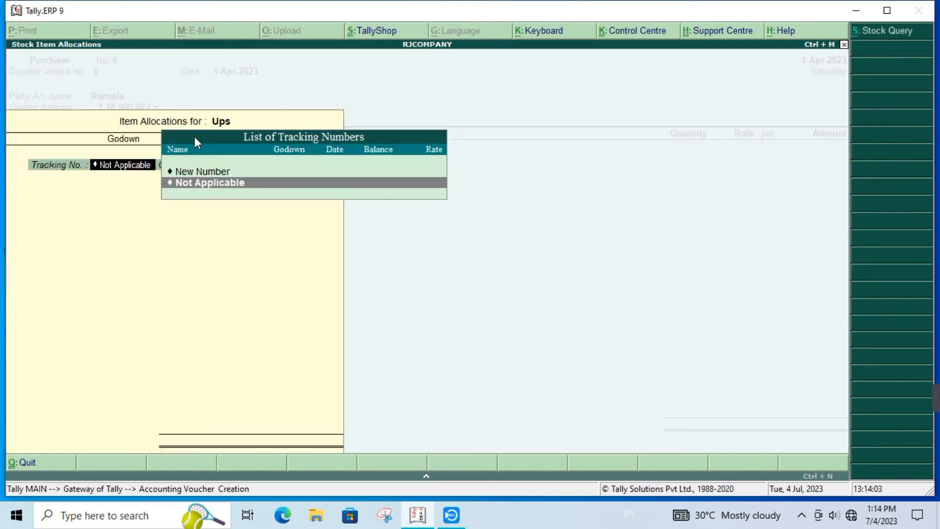
key("Return")
key("Return")
type("r")
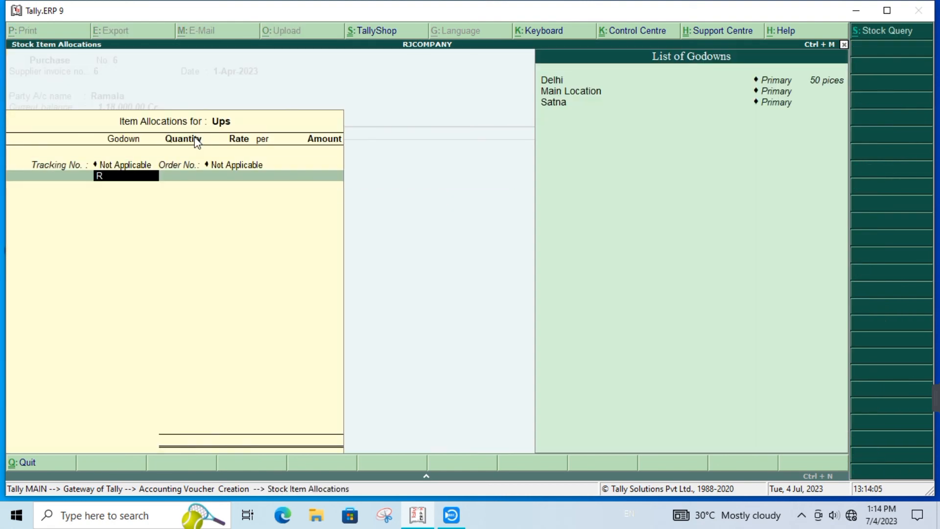
key("Down")
key("Down")
key("Down")
key("Return")
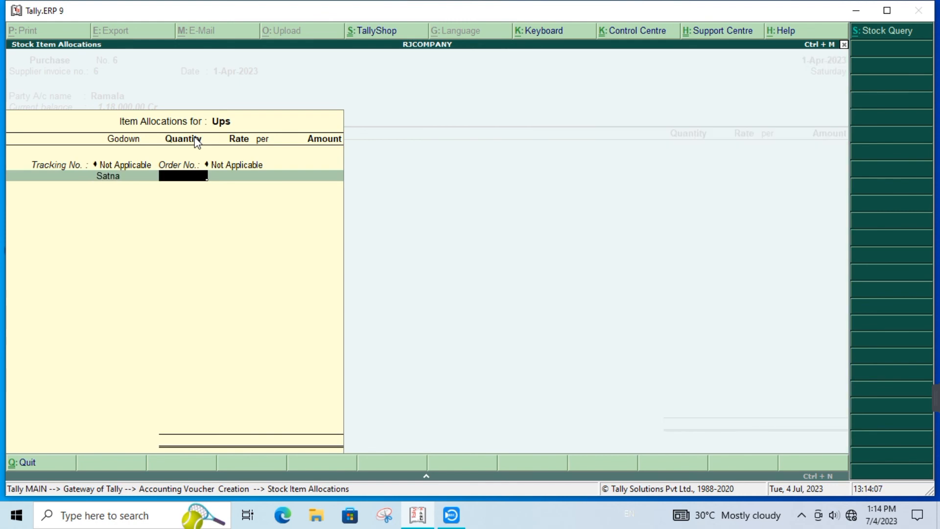
Set the Ups quantity to 20 pices at a rate of 2,000.00 and end the item allocations.
type("20")
key("Return")
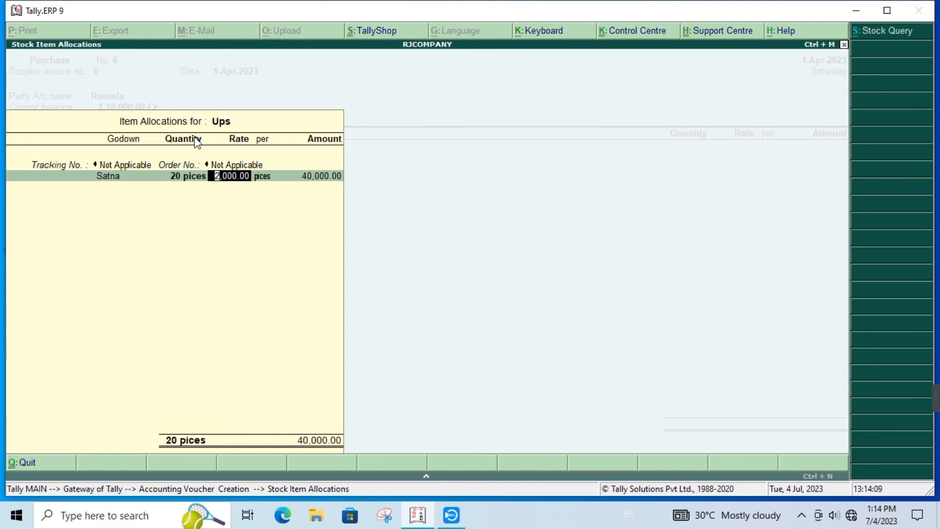
key("Return")
key("Return")
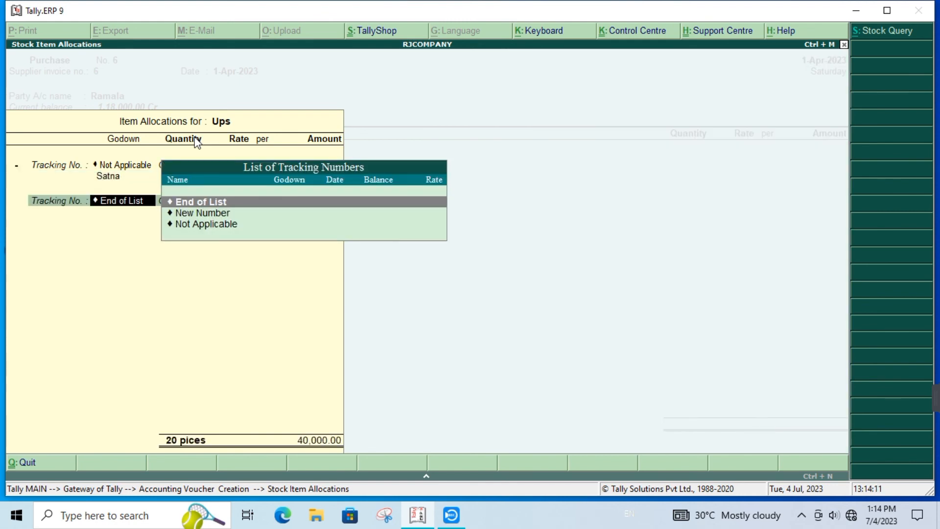
key("Return")
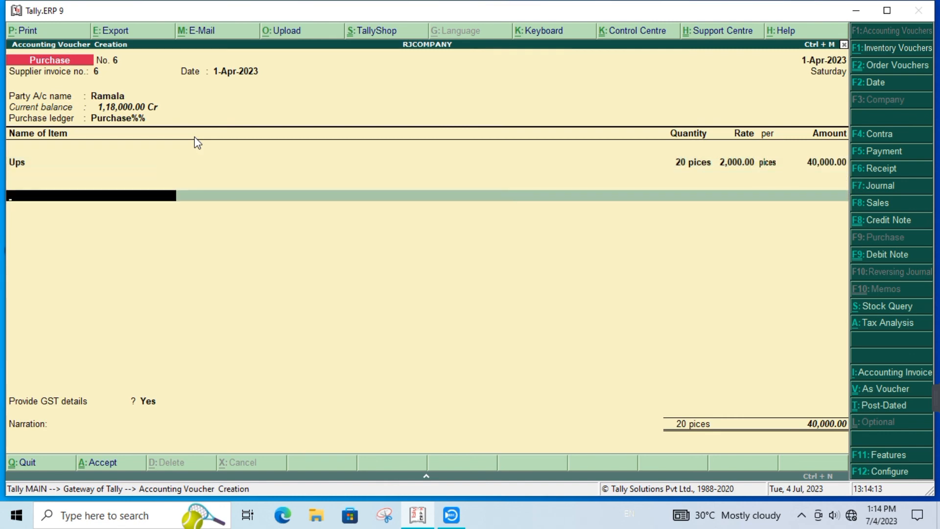
Add the Igst ledger at 18% under Ups, accept the purchase voucher without a narration, and leave voucher entry.
type("i")
key("Return")
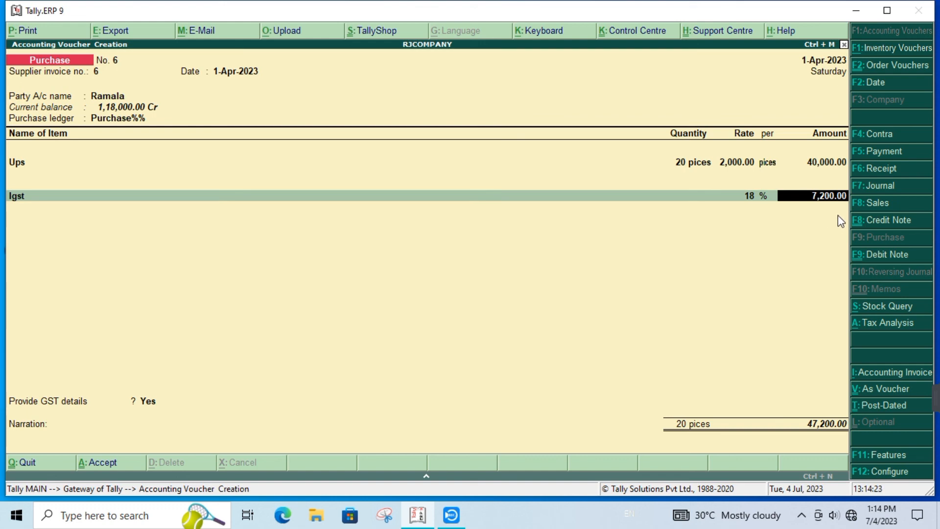
key("Return")
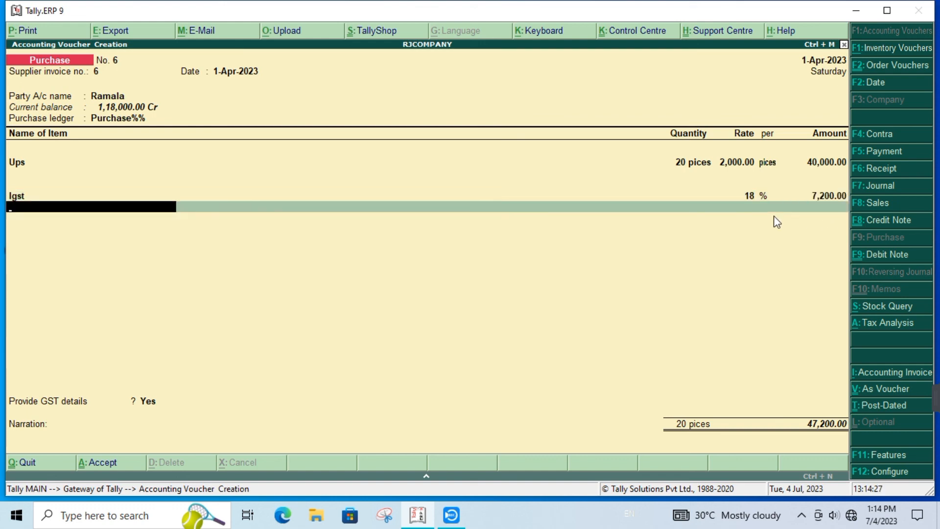
key("Return")
key("Return")
key("Return")
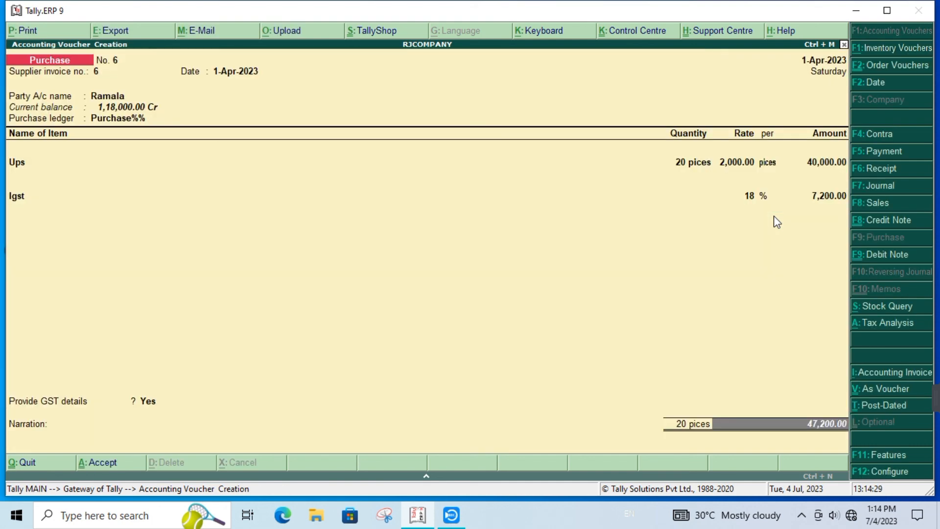
key("Return")
key("Return")
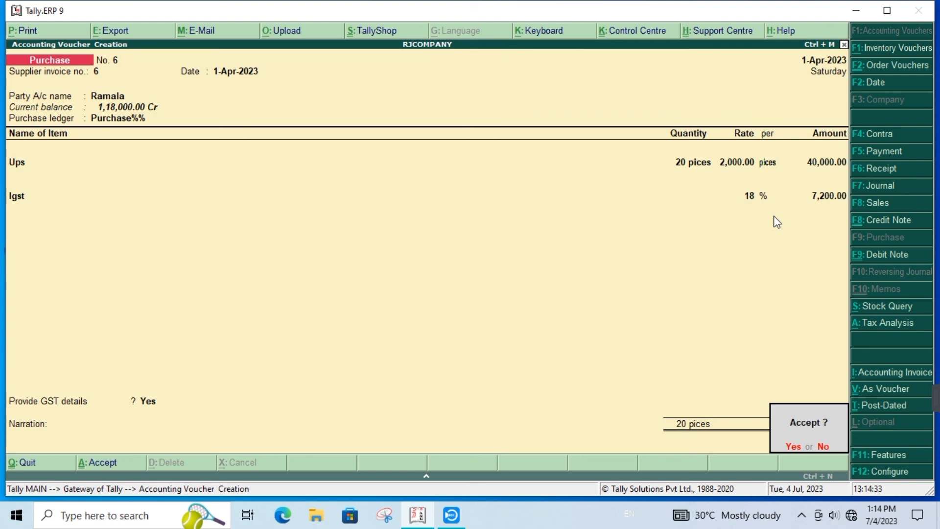
key("Return")
key("Escape")
key("Return")
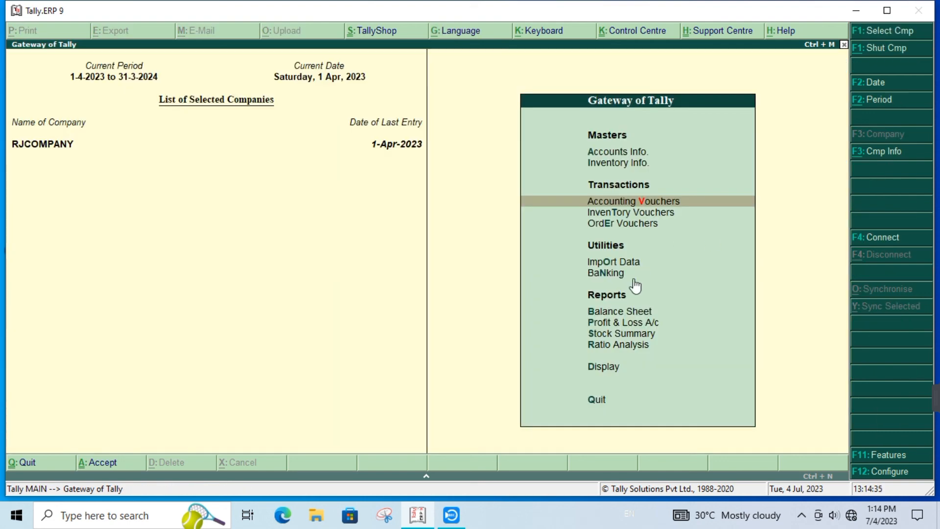
Display the Day Book and view purchase voucher no. 5 with its Cgst and Sgst lines.
left_click(606, 367)
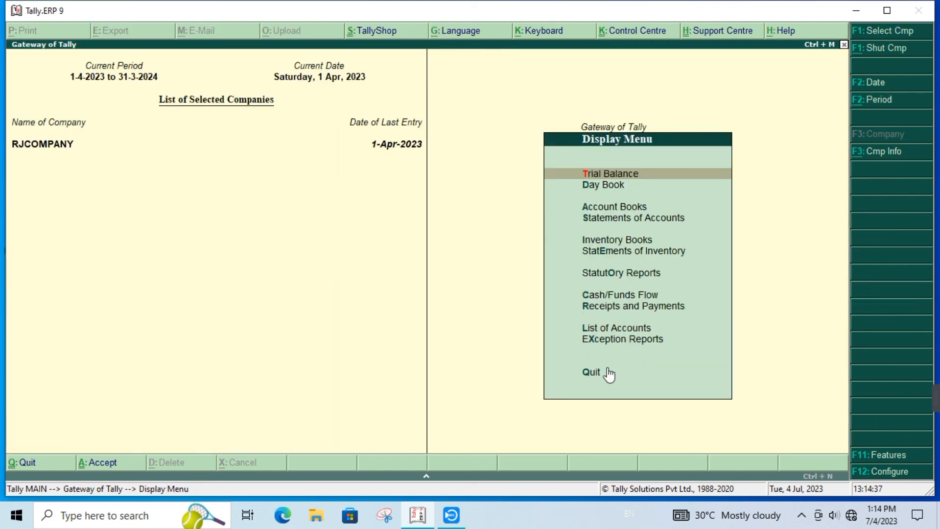
key("Down")
key("Return")
key("Down")
key("Down")
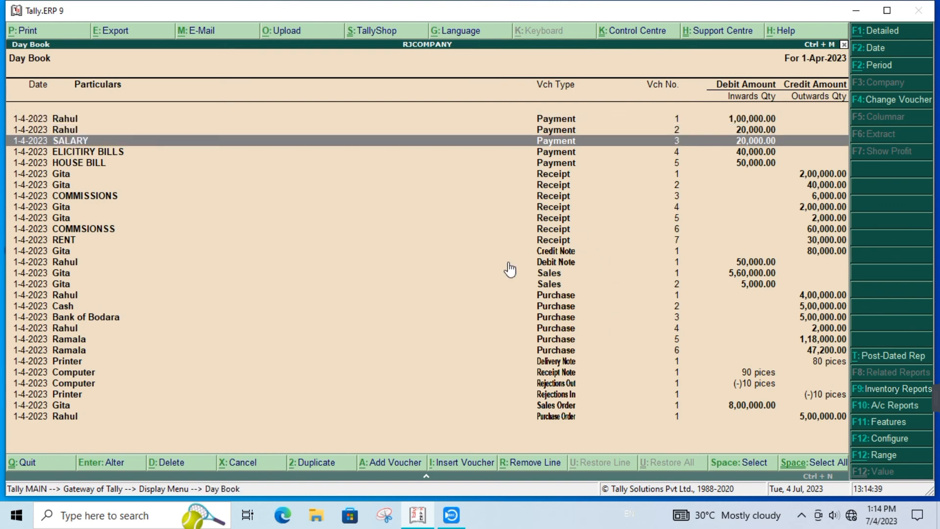
key("Down")
key("Down")
key("Down")
key("Down")
key("Down")
key("Down")
key("Down")
key("Down")
key("Down")
key("Down")
key("Down")
key("Down")
key("Down")
key("Down")
key("Down")
key("Down")
key("Down")
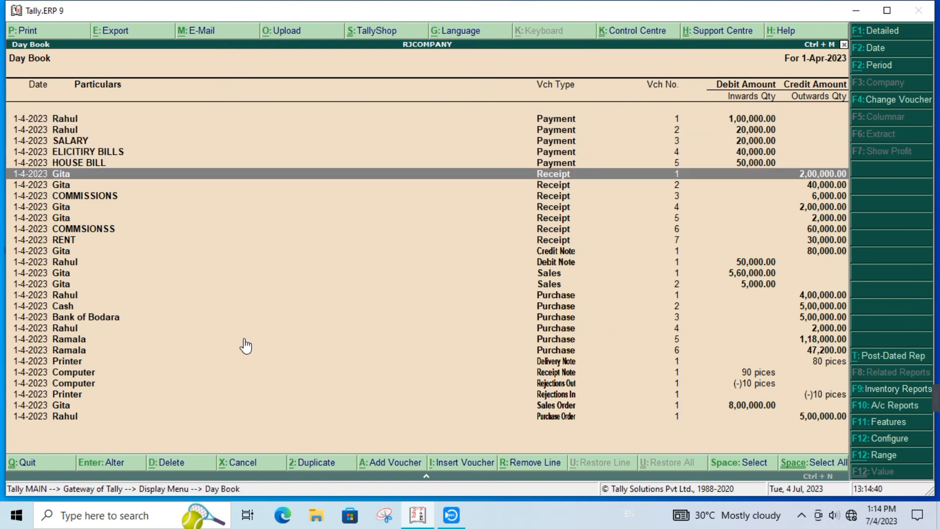
double_click(118, 342)
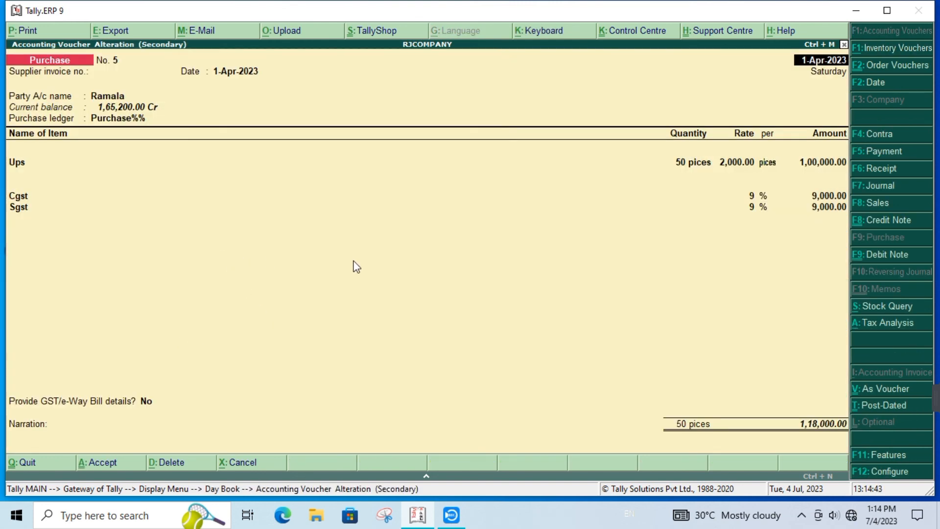
key("Escape")
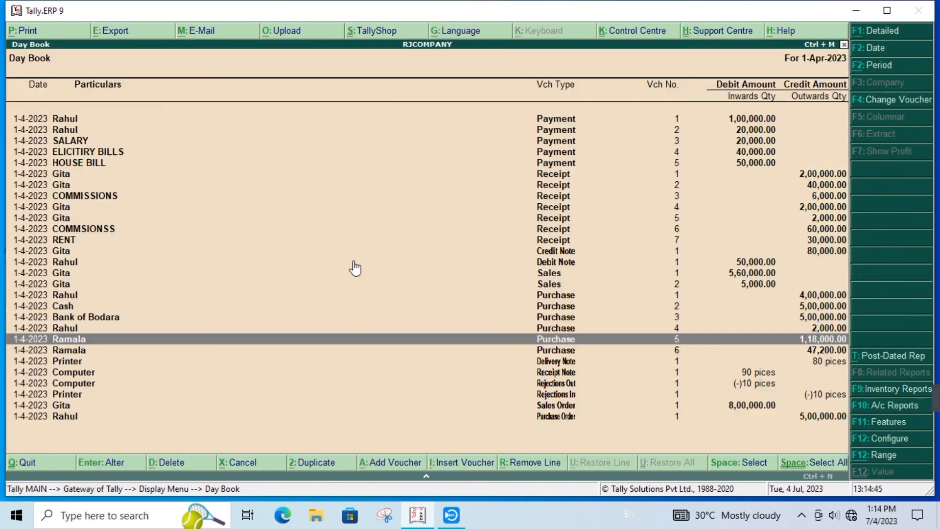
View purchase voucher no. 4 from the Day Book and close it without changes.
key("Up")
key("Return")
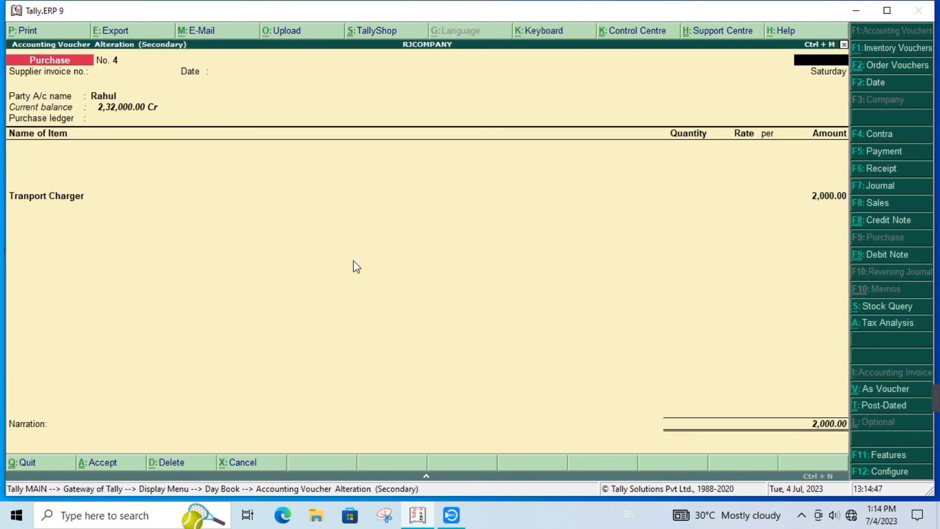
key("Escape")
key("Return")
key("Up")
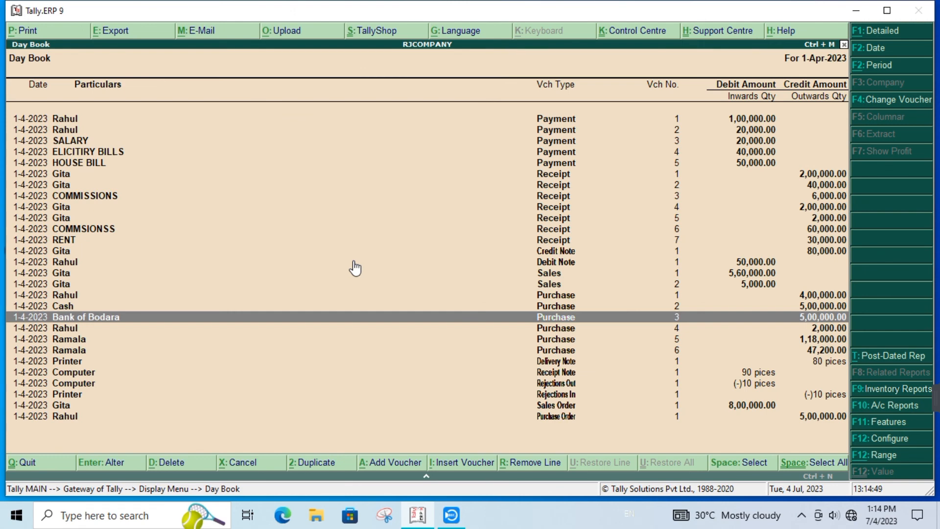
Open purchase voucher no. 6 from the Day Book.
key("Up")
key("Down")
key("Down")
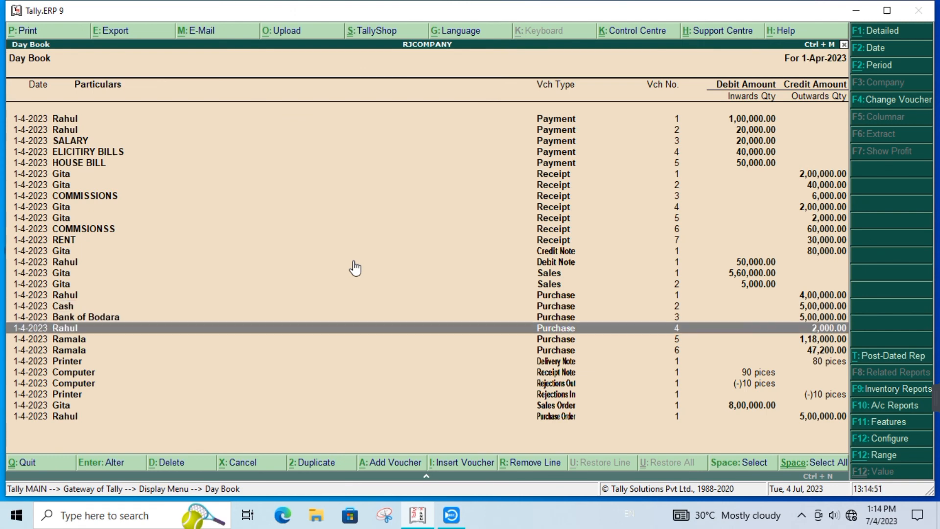
key("Down")
key("Down")
key("Return")
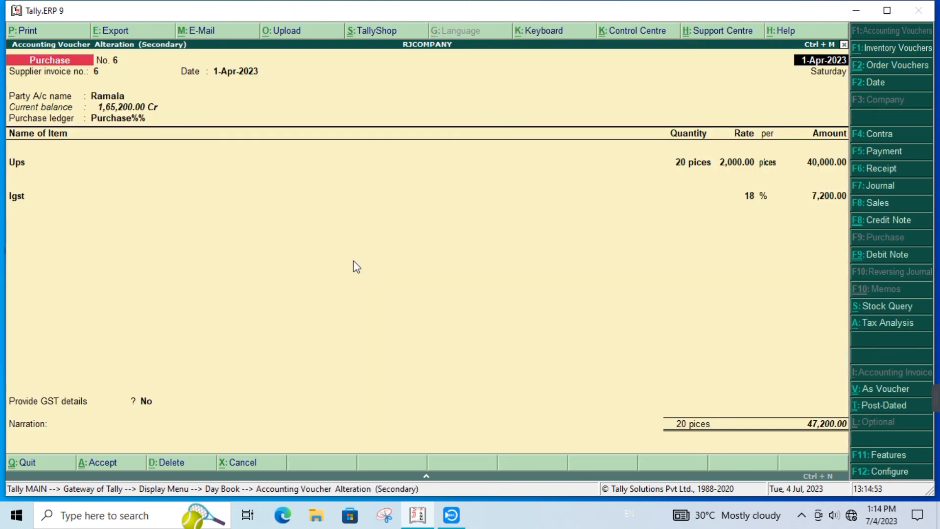
Generate the print preview of purchase voucher no. 6, examine the enlarged invoice, and close the preview.
key("alt+p")
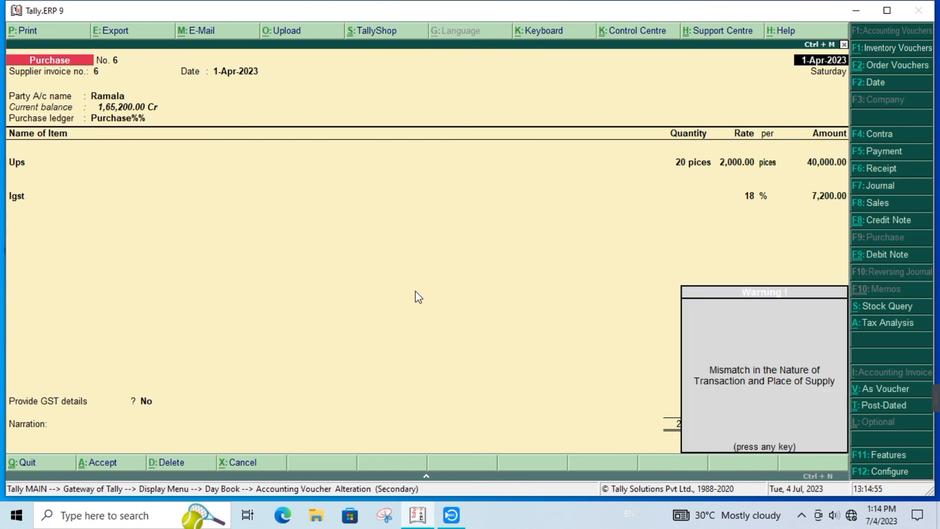
key("Return")
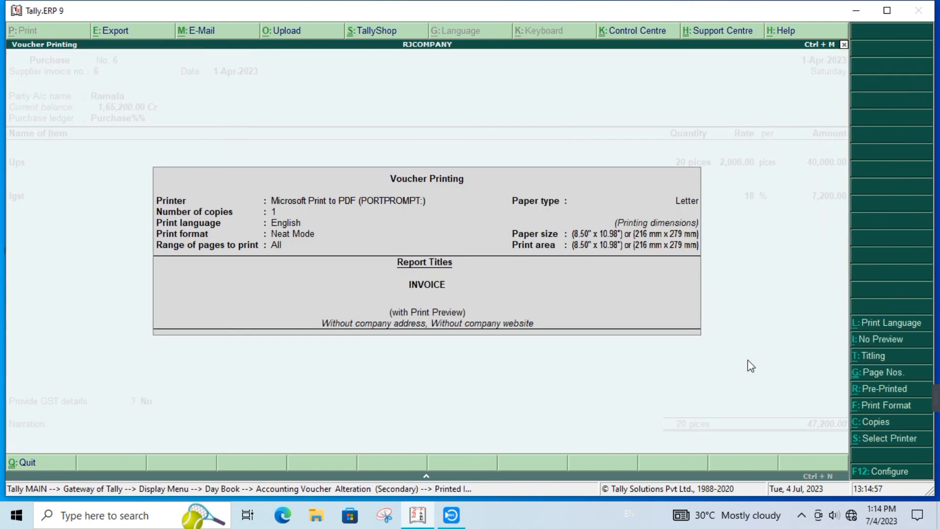
left_click(645, 328)
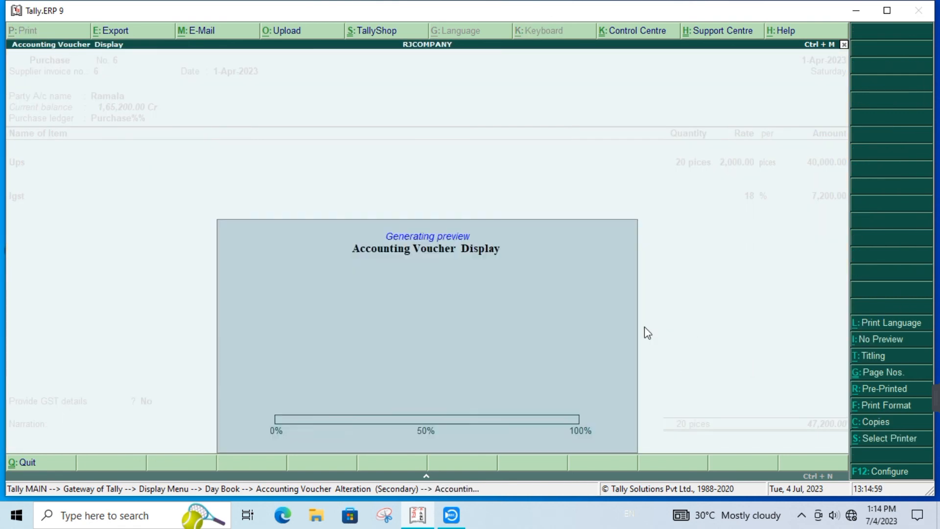
left_click(550, 429)
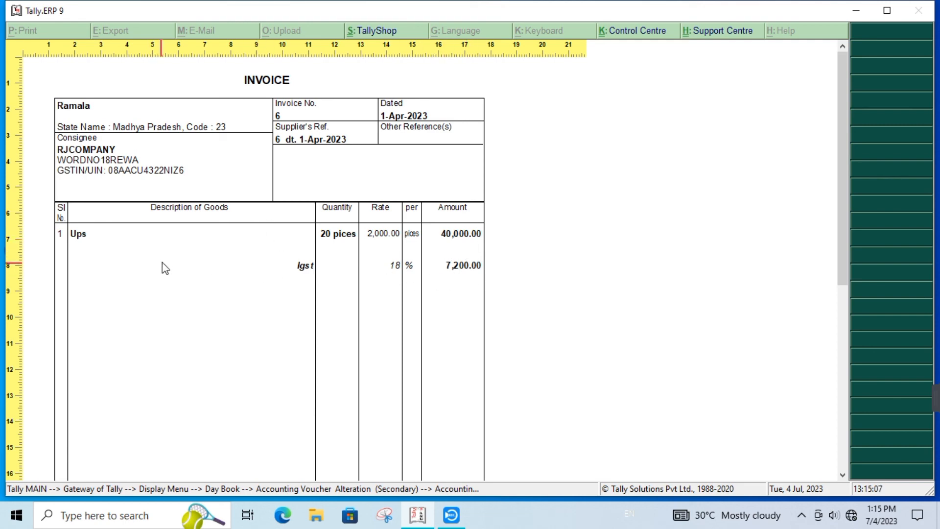
key("alt+z")
key("Escape")
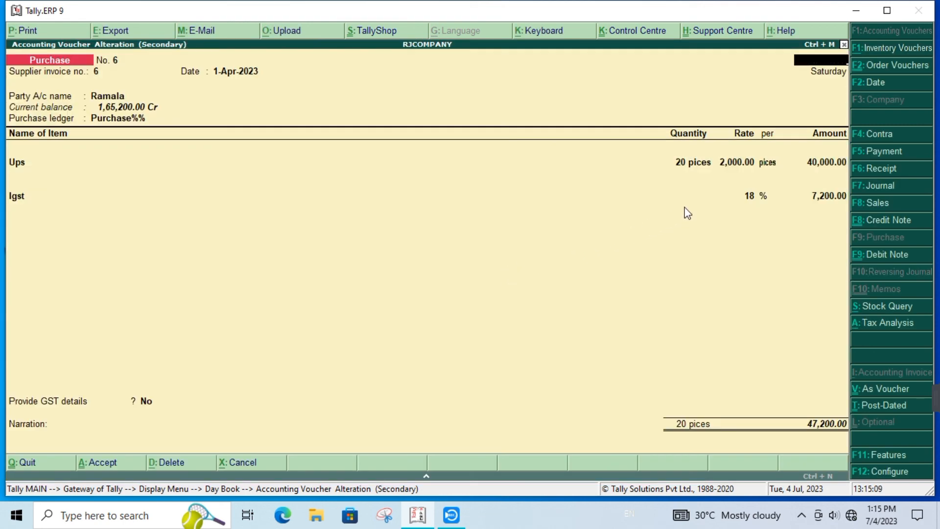
Close the voucher and the Day Book and return to the Gateway of Tally.
key("Escape")
key("Escape")
key("Escape")
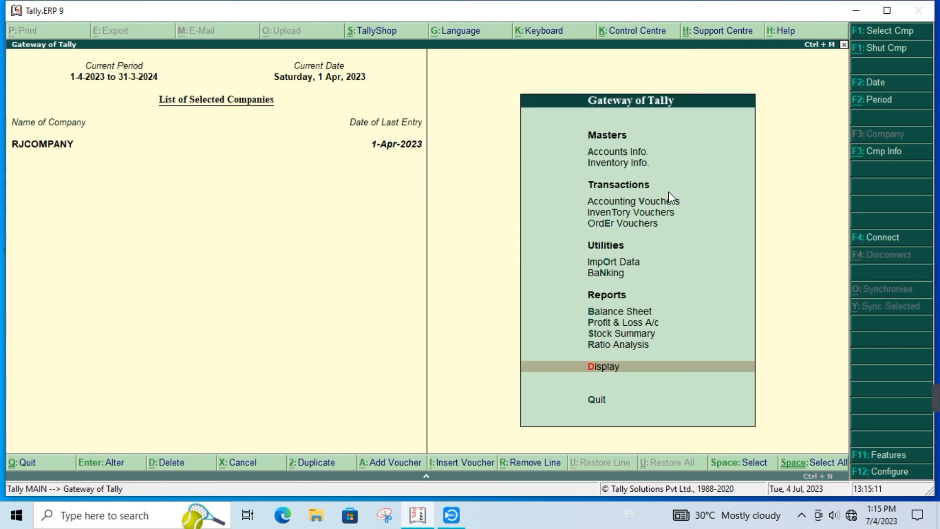
key("n")
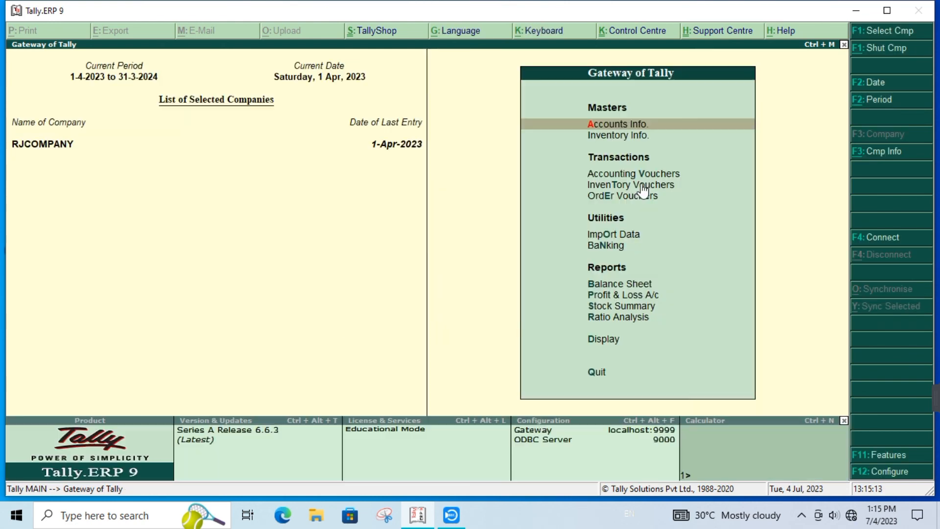